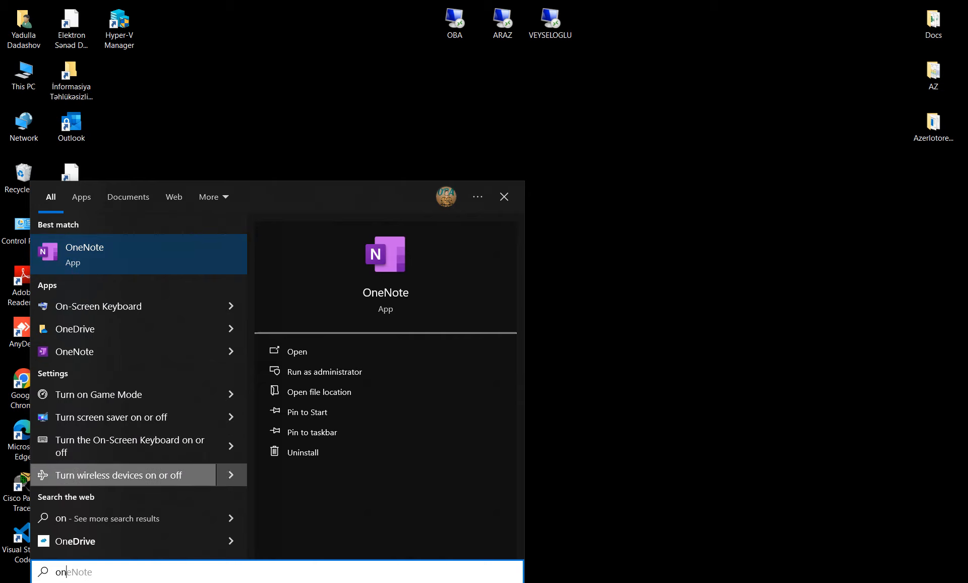
- Open Windows Features from the 'fea' search, confirm Hyper-V is checked, and close it unchanged
key("ctrl+a")
type("fea")
key("Return")
left_click_drag(478, 179, 434, 125)
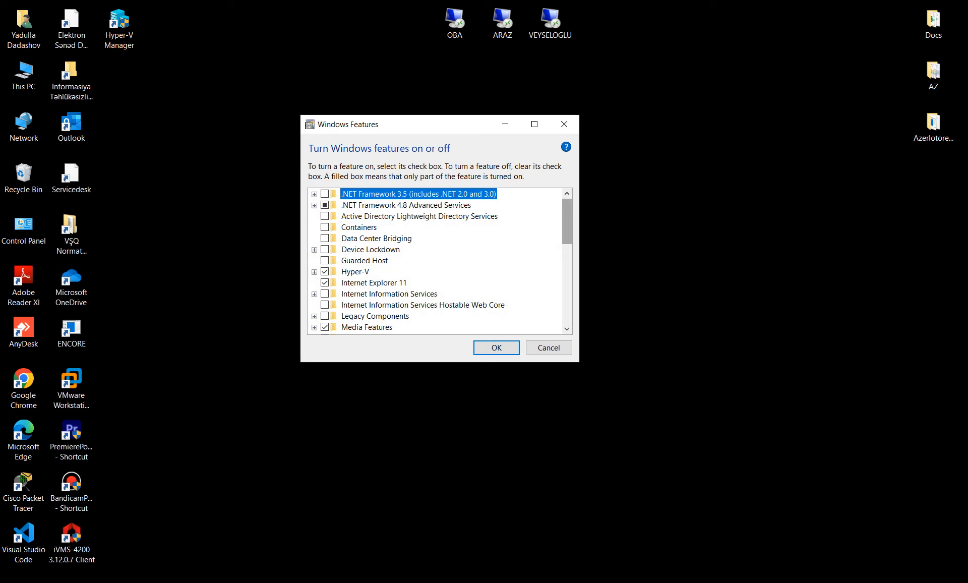
scroll(441, 259, "down", 4)
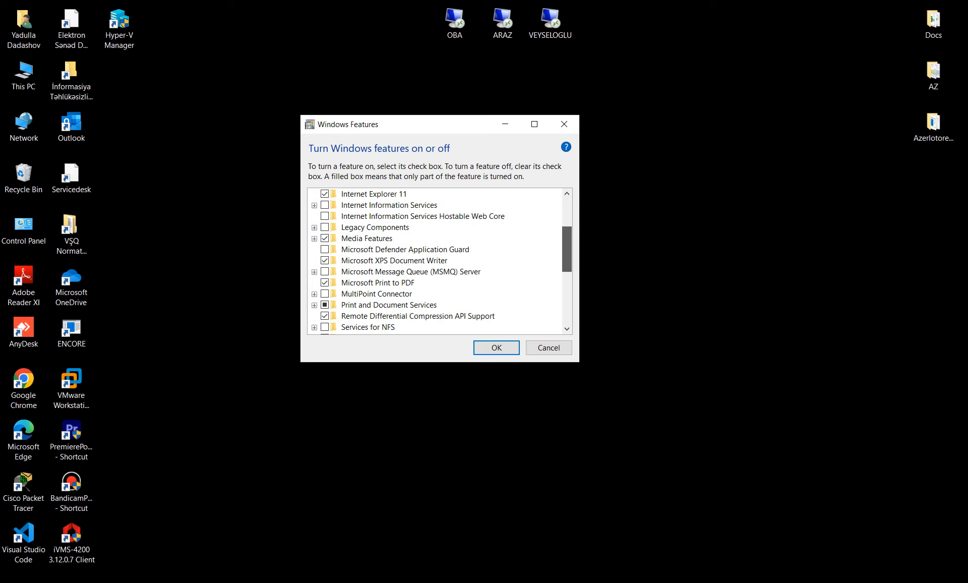
scroll(442, 259, "down", 3)
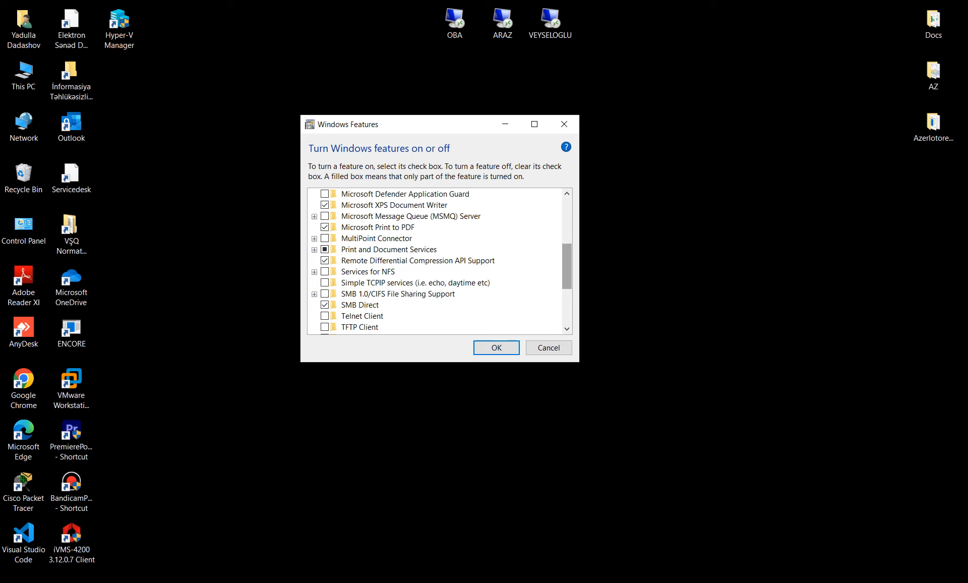
scroll(441, 259, "down", 2)
scroll(442, 259, "down", 2)
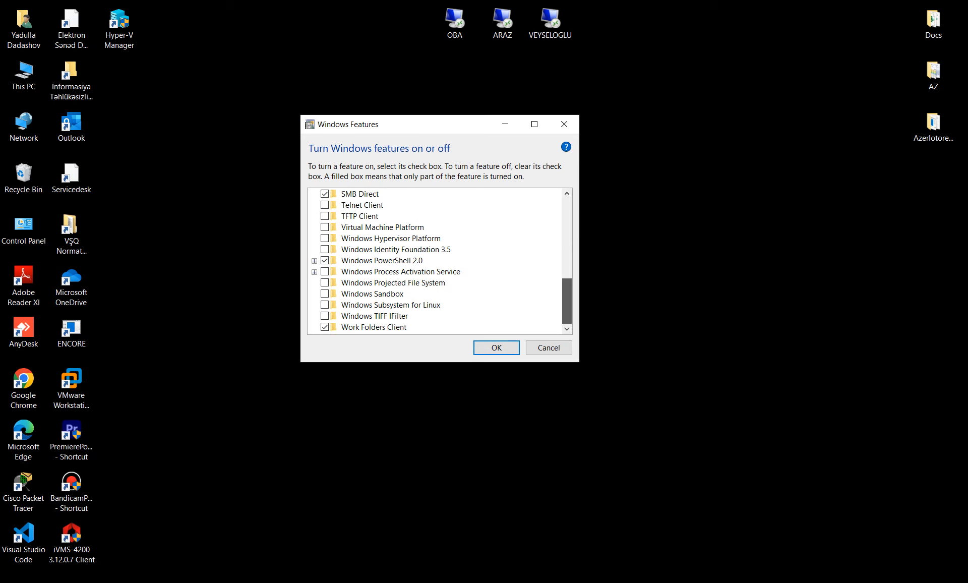
scroll(442, 259, "up", 7)
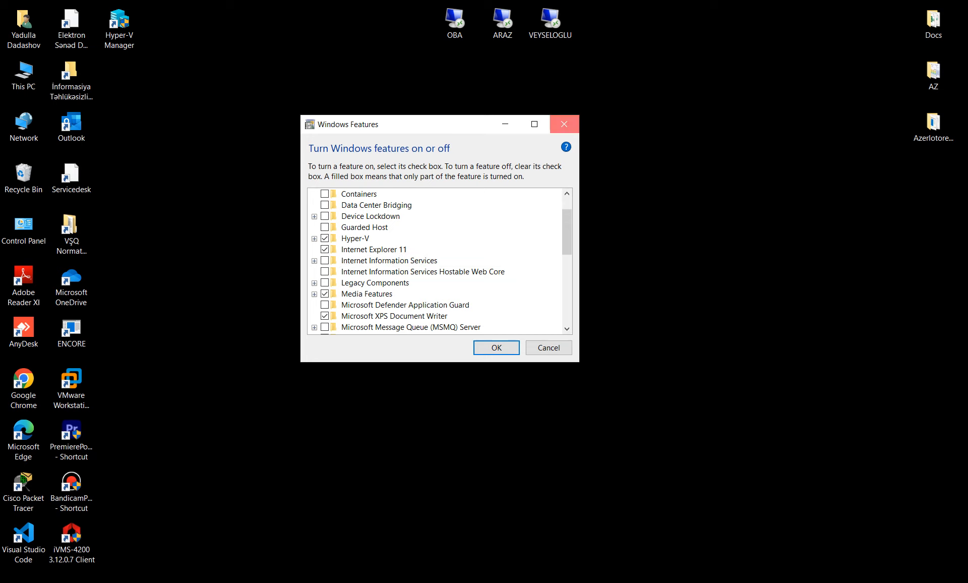
left_click(564, 124)
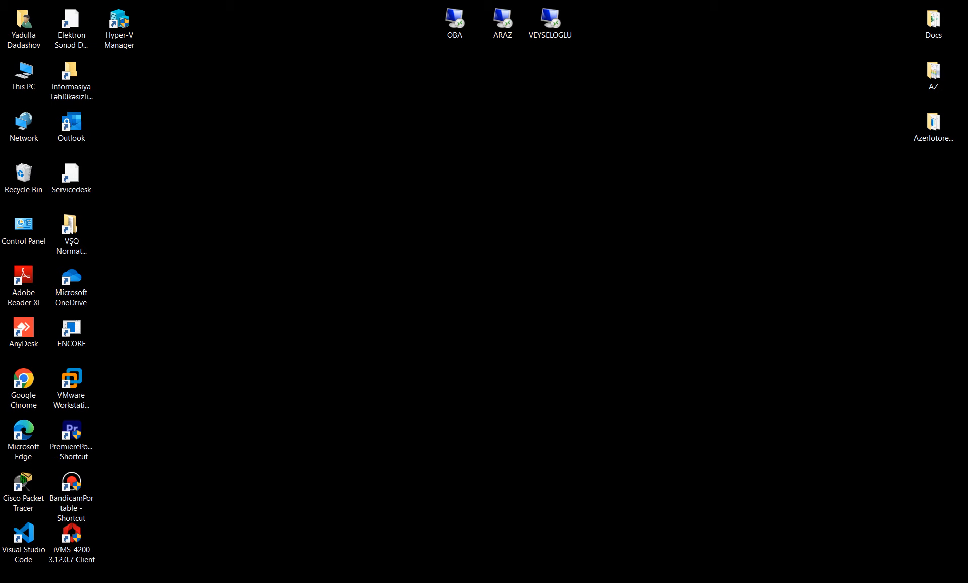
- Launch Hyper-V Manager and start the New Virtual Machine wizard on host YADODEV
double_click(115, 22)
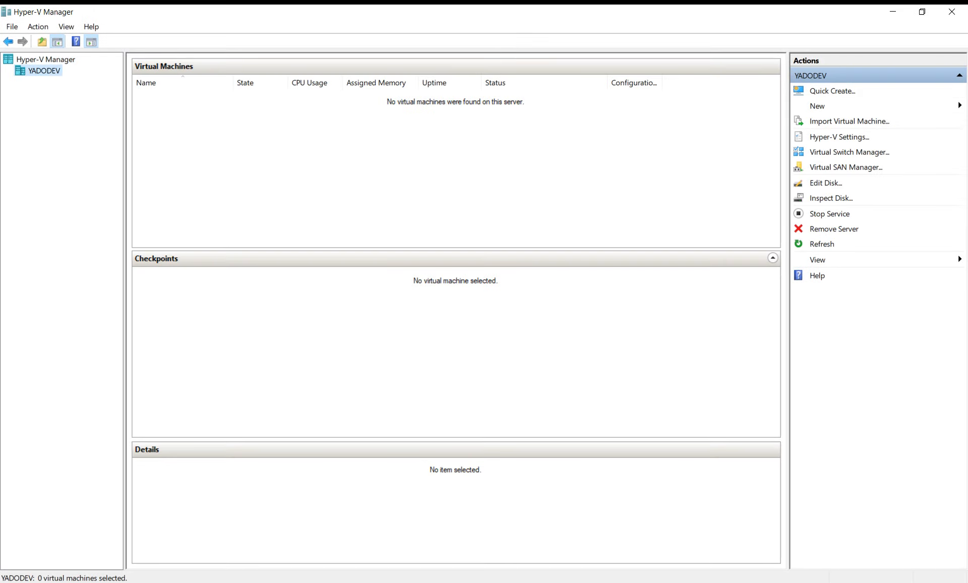
right_click(48, 72)
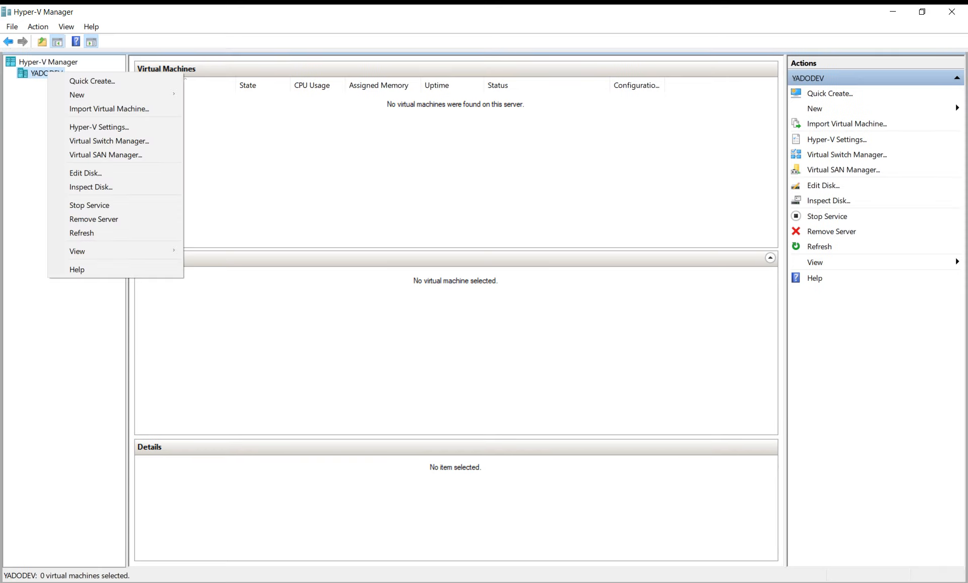
mouse_move(77, 95)
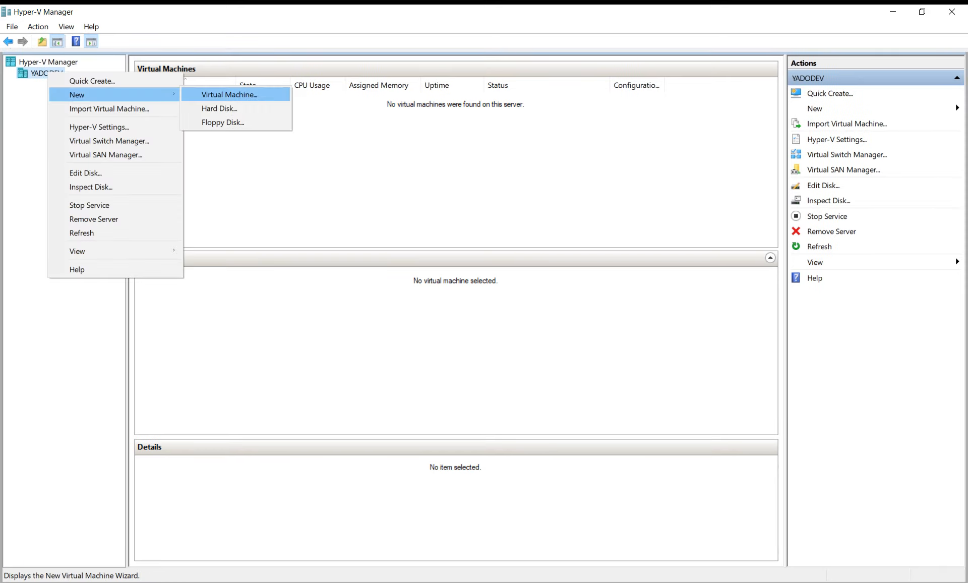
left_click(229, 94)
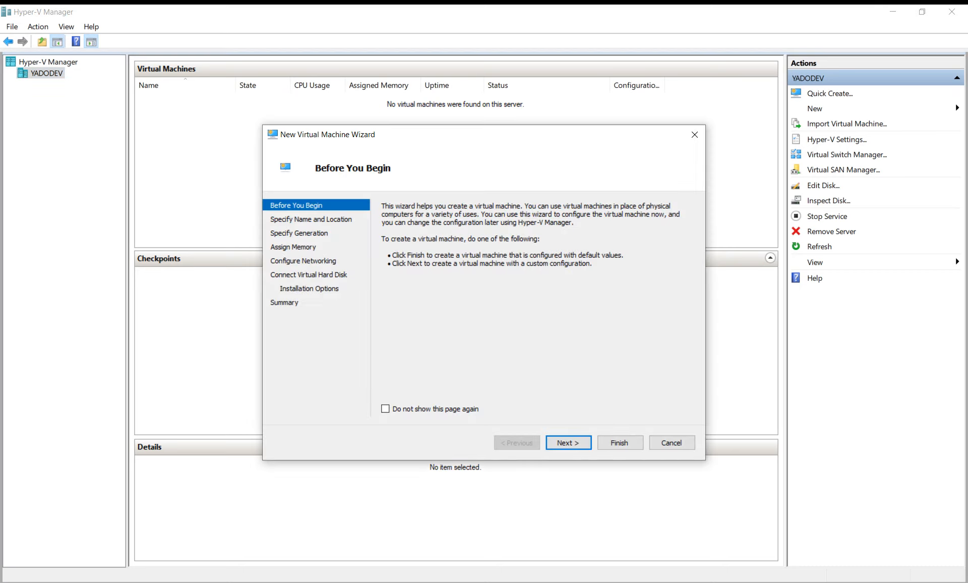
key("Return")
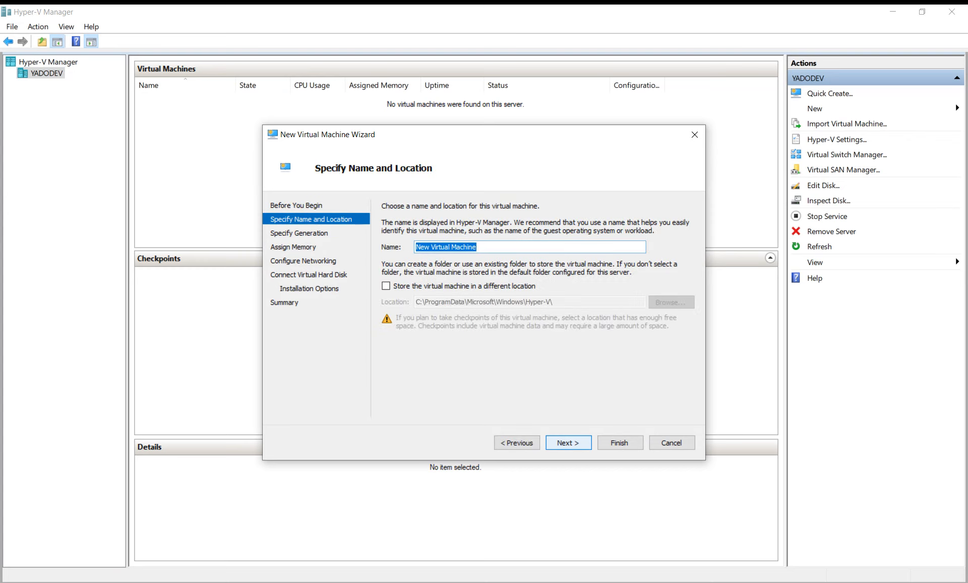
- Name the VM 'Windows Server 2022 Test', keep Generation 1, and set 2048 MB startup memory
type("Windows")
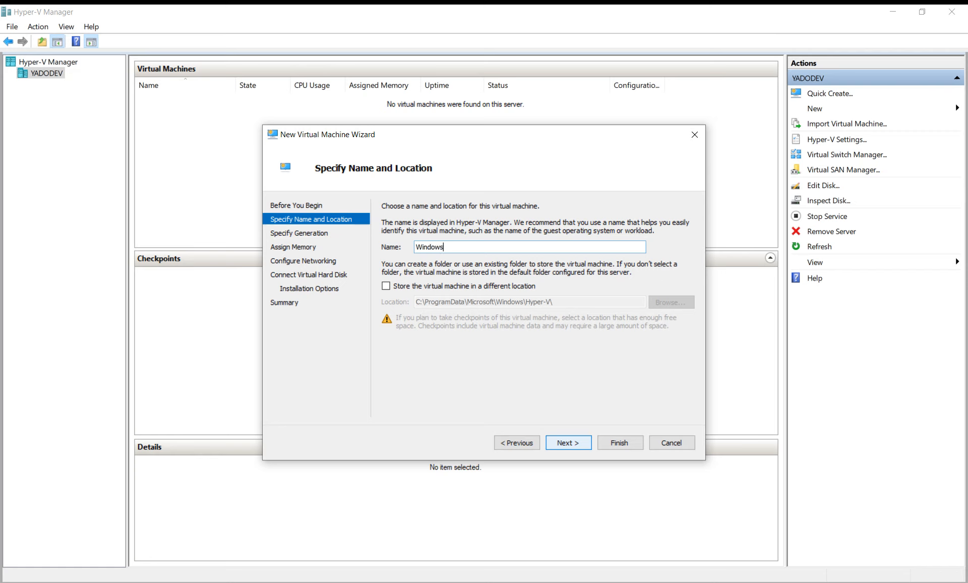
type(" Server 2022 Test")
key("Return")
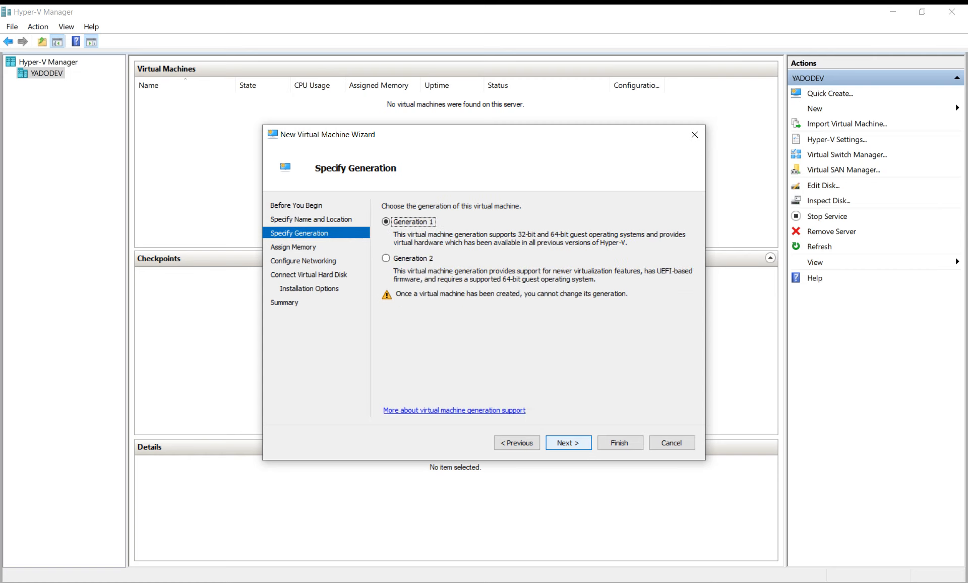
key("Return")
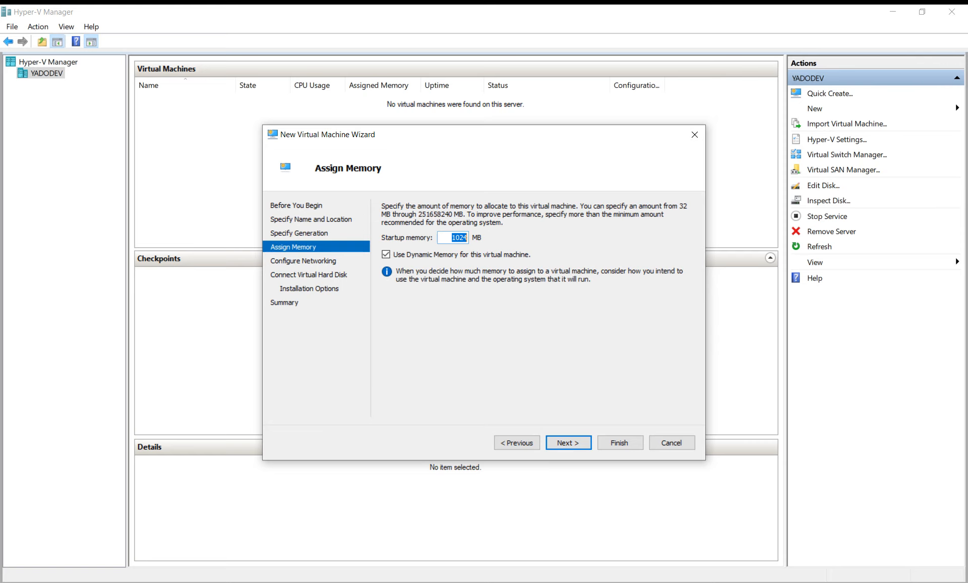
type("2048")
mouse_move(431, 139)
left_mouse_down()
mouse_move(478, 152)
mouse_move(424, 144)
left_mouse_up()
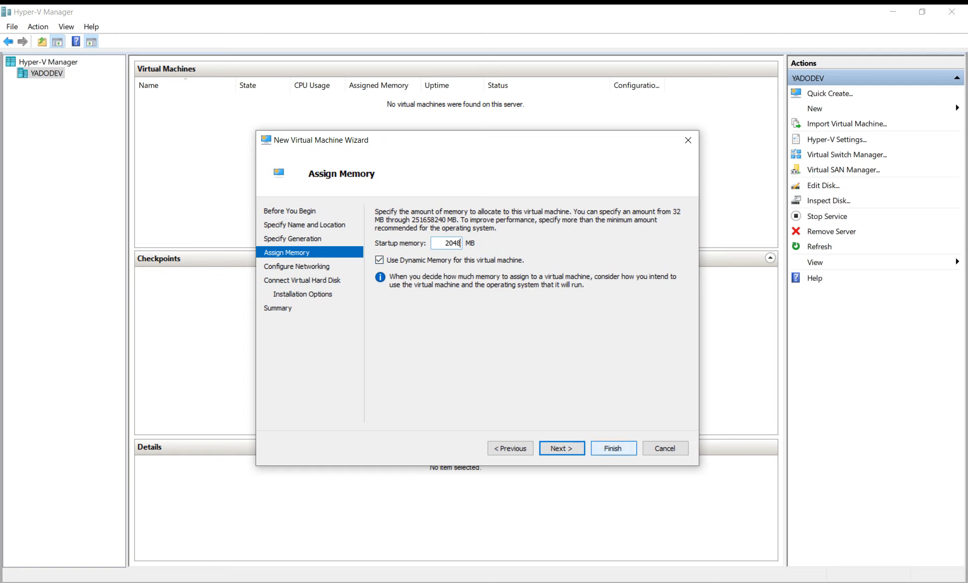
left_click(562, 448)
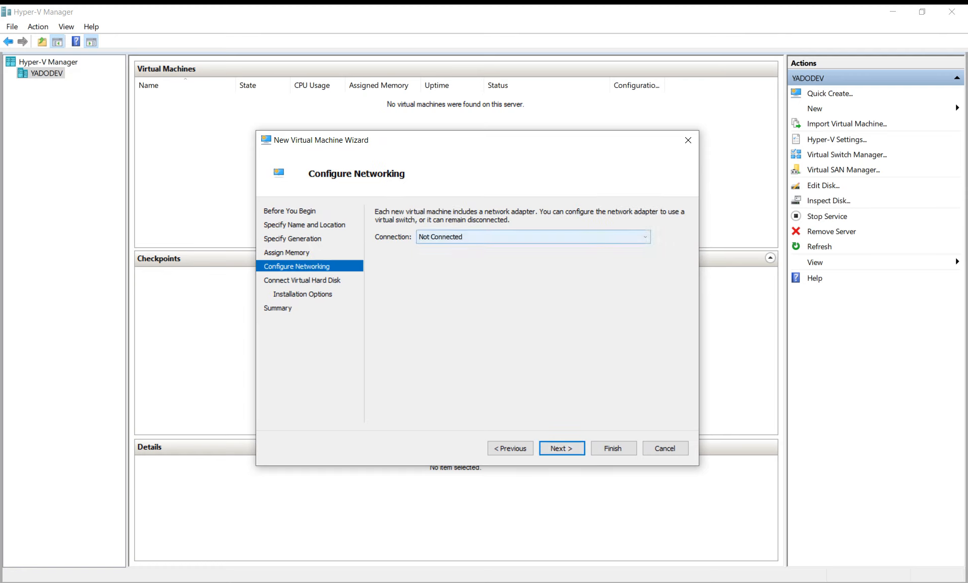
- Connect the VM to Default Switch and keep the 127 GB virtual hard disk
left_click(533, 236)
left_click(440, 258)
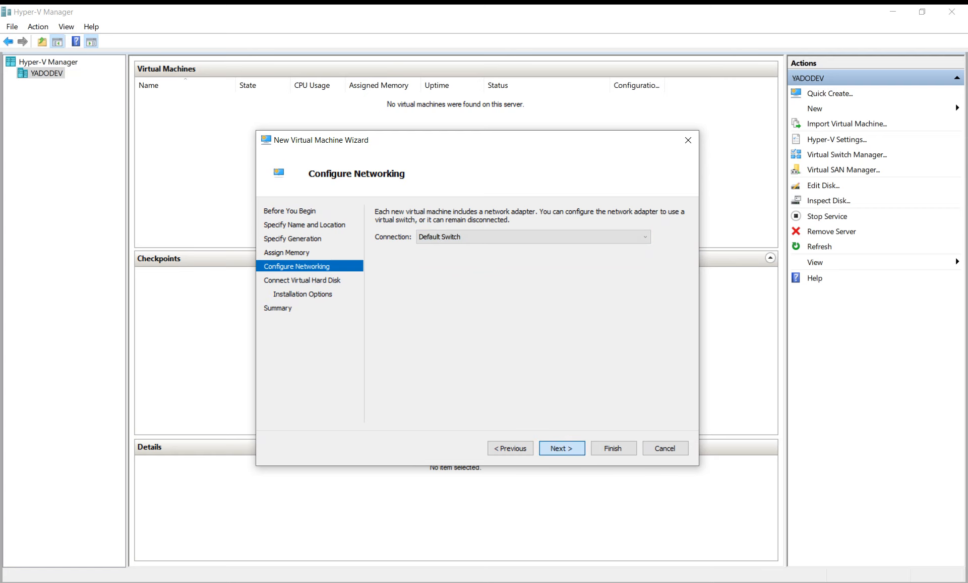
left_click(562, 448)
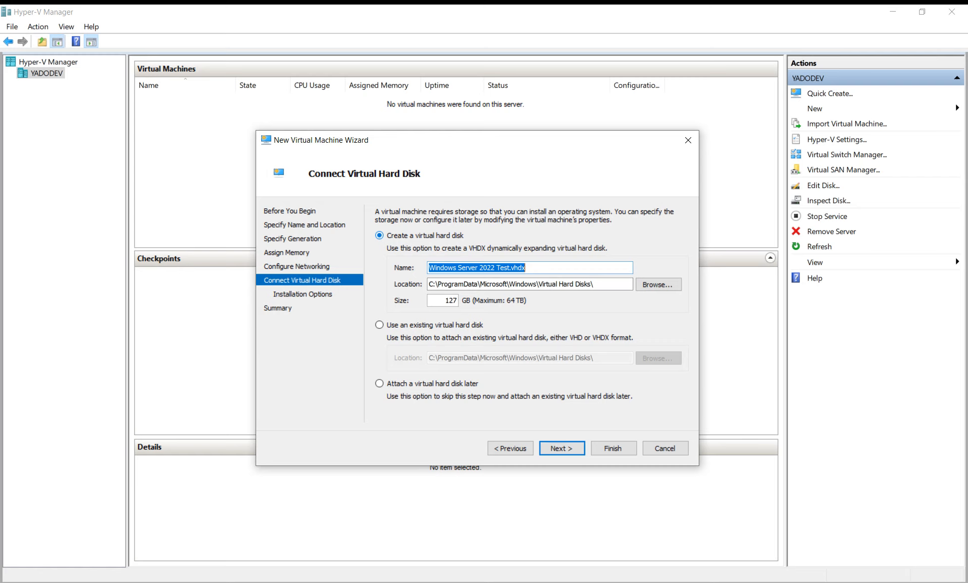
double_click(455, 300)
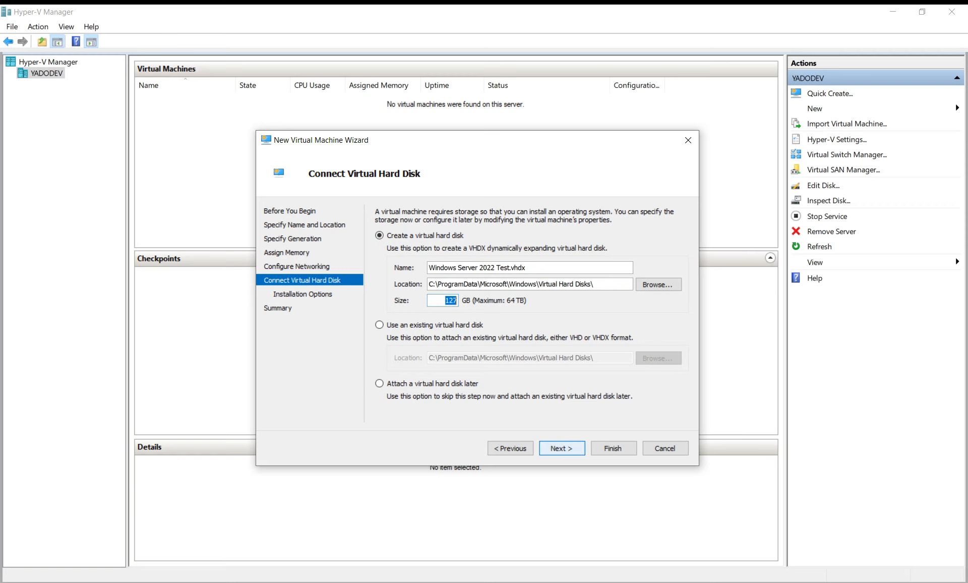
left_click(561, 447)
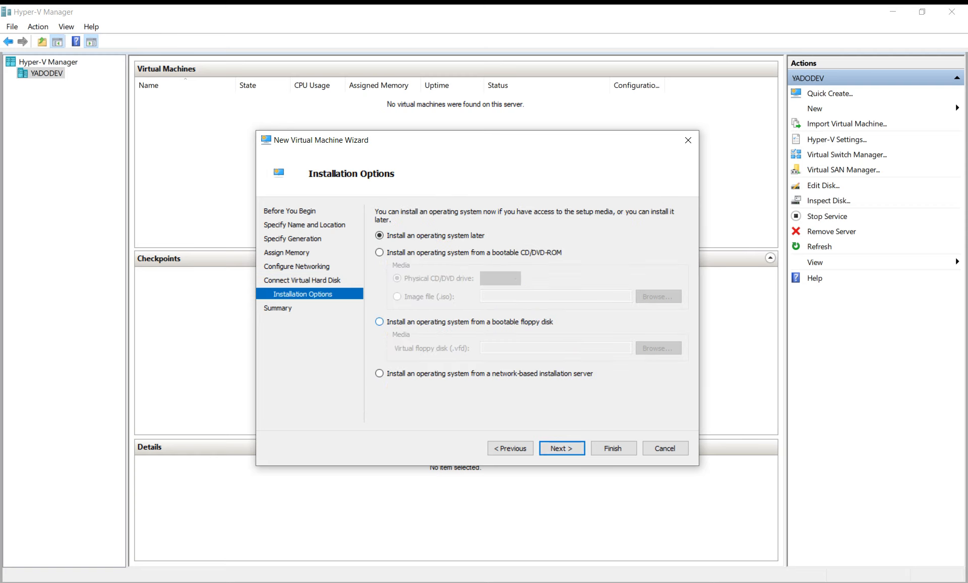
- Set the Windows Server 2022 ISO from D:\ISO as the installation image file
left_click(379, 252)
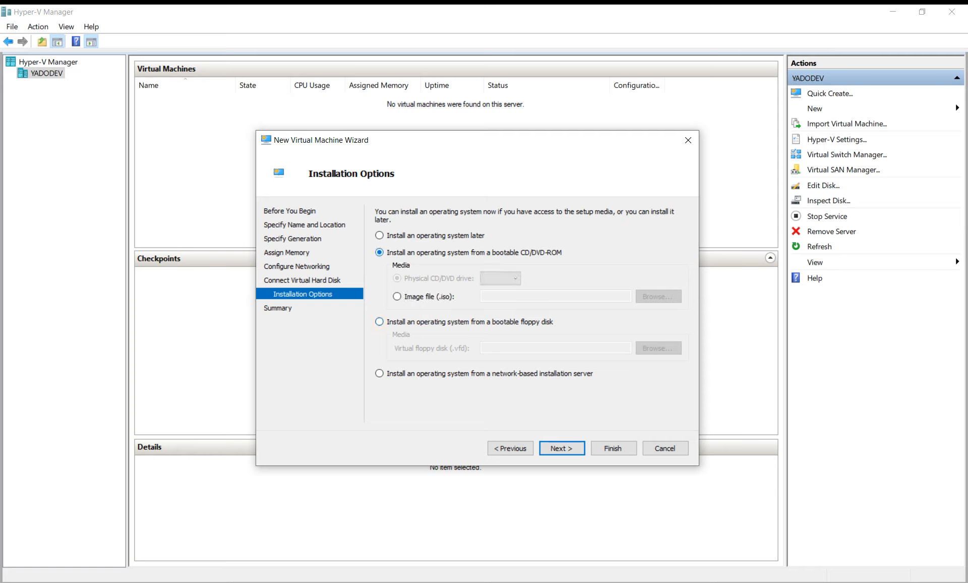
left_click(397, 297)
left_click(659, 296)
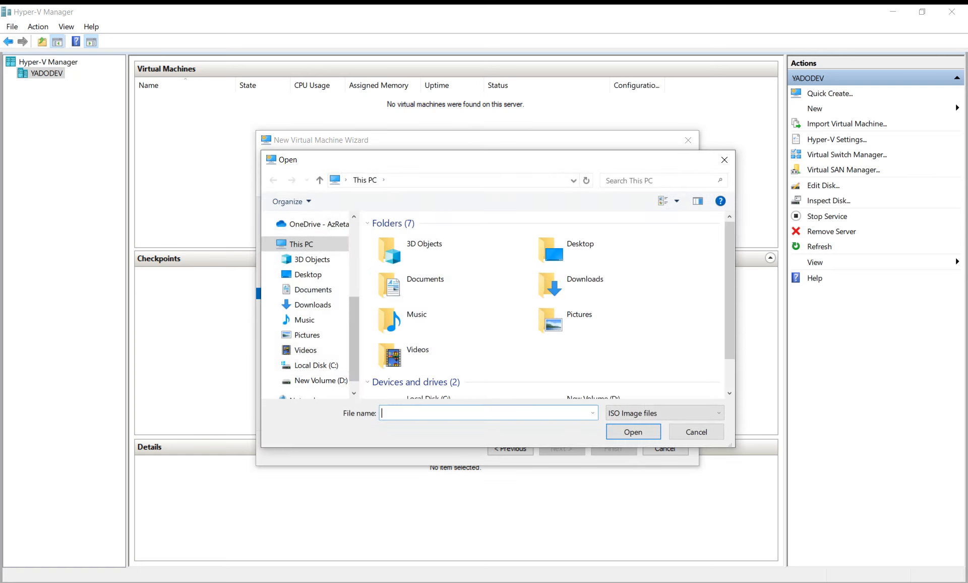
double_click(403, 278)
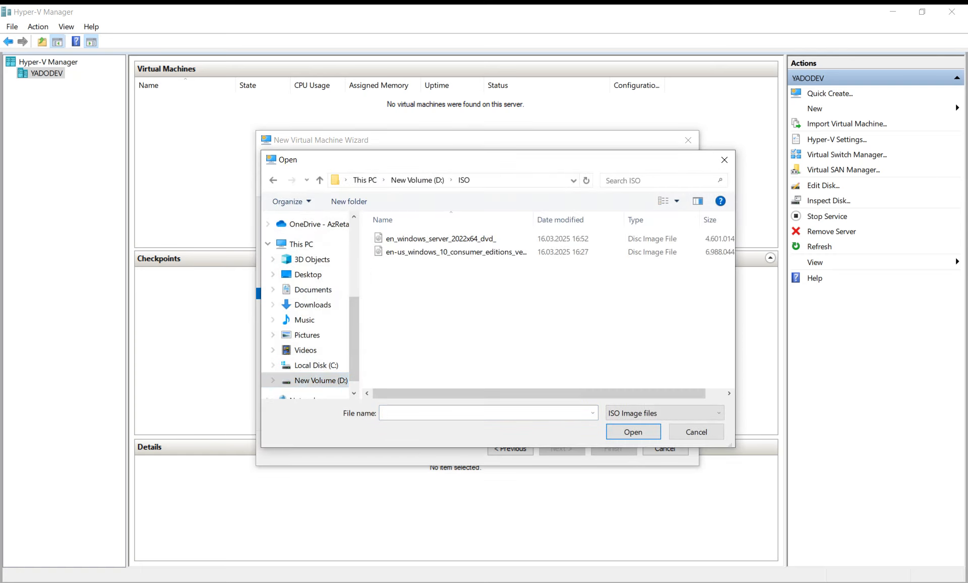
double_click(441, 238)
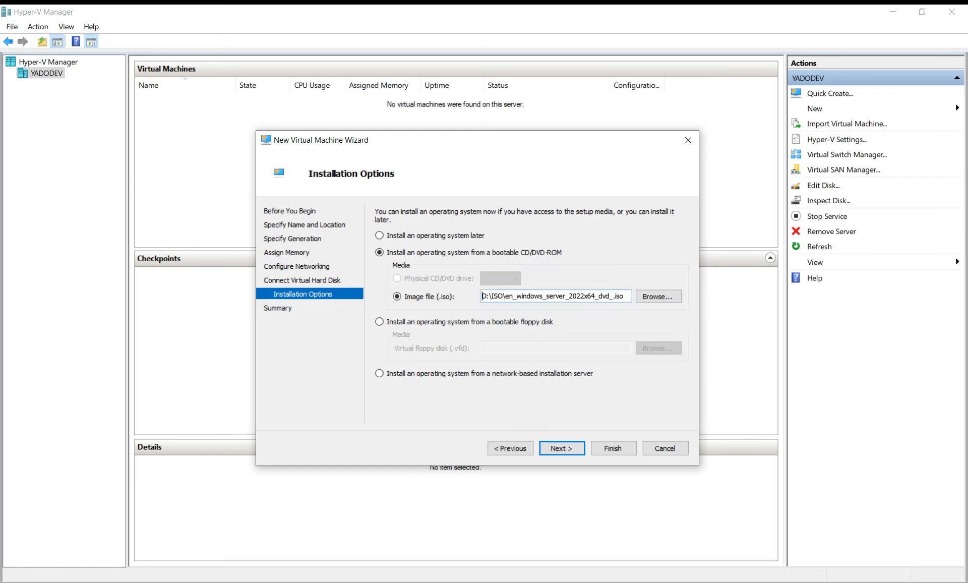
key("Return")
key("Return")
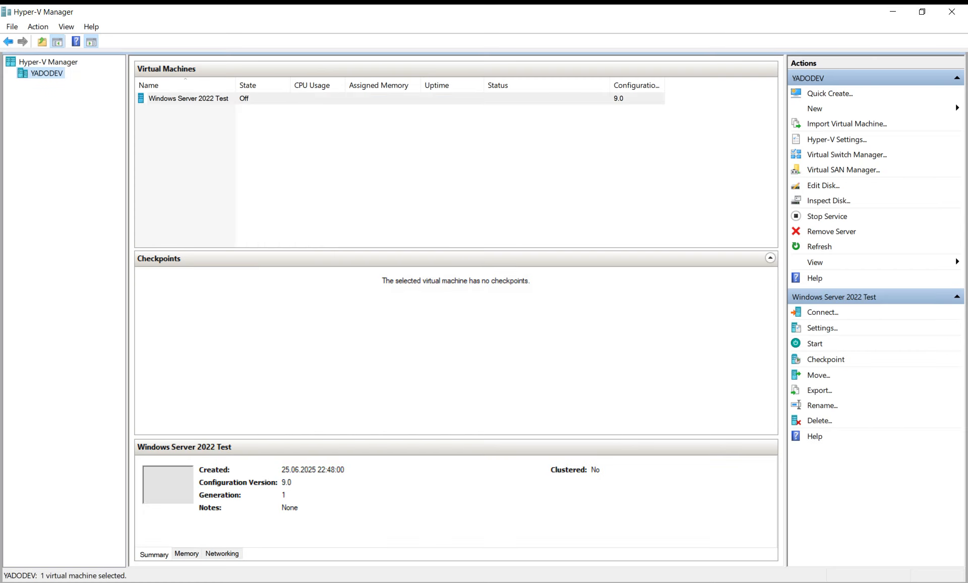
- Connect to the Windows Server 2022 Test VM, start it, and maximize its console
right_click(248, 98)
left_click(264, 105)
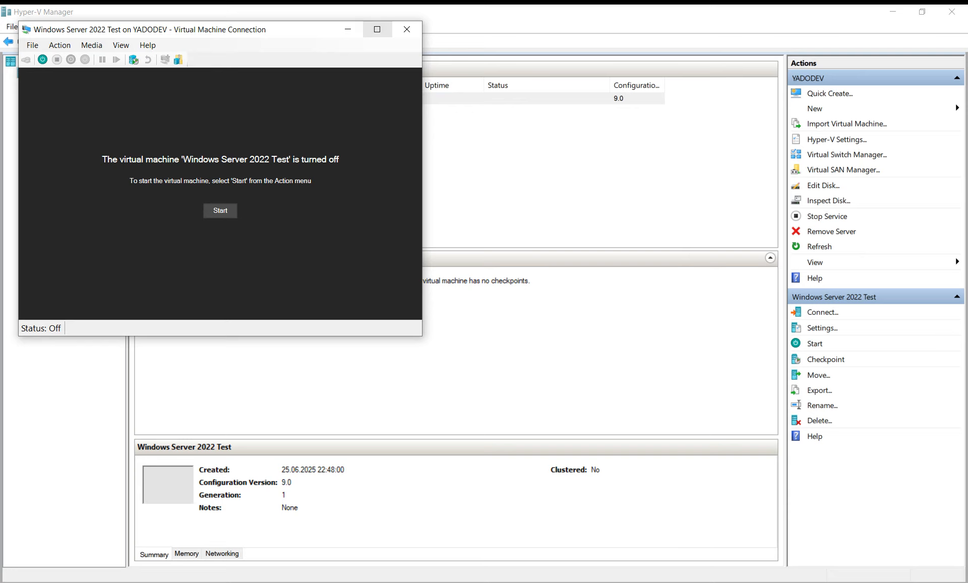
left_click(220, 210)
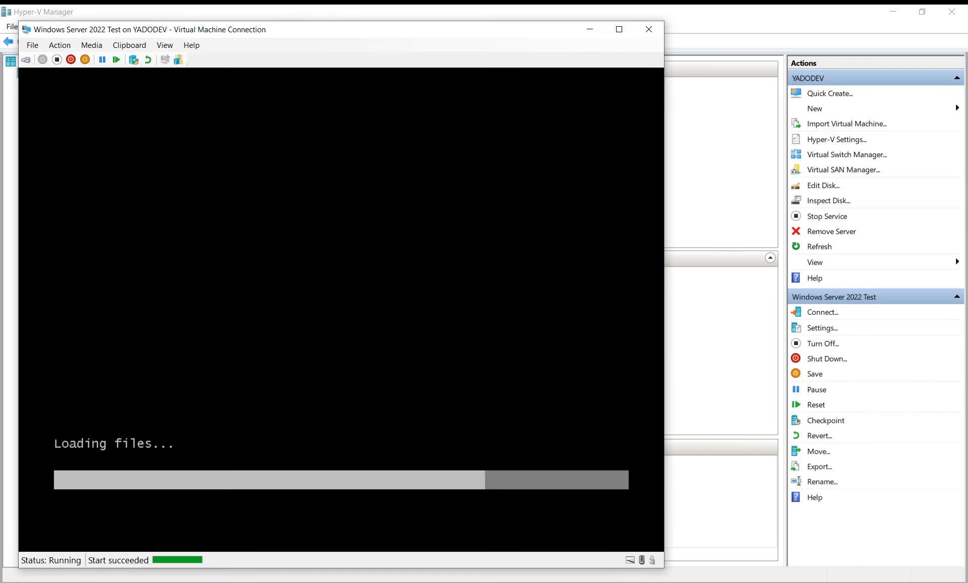
left_click(619, 29)
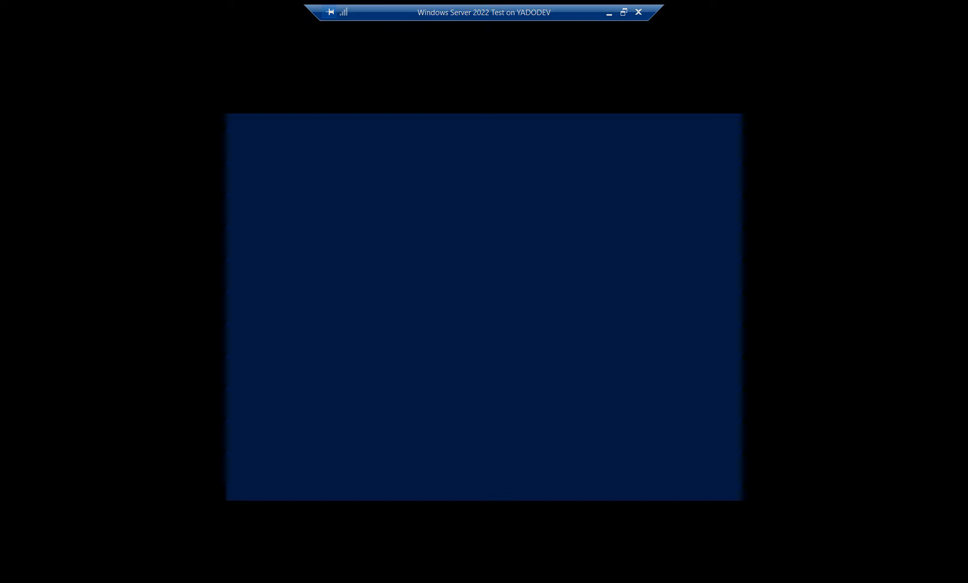
- Begin setup with default language, no product key, Datacenter (Desktop Experience) edition, and accepted licence terms
key("Return")
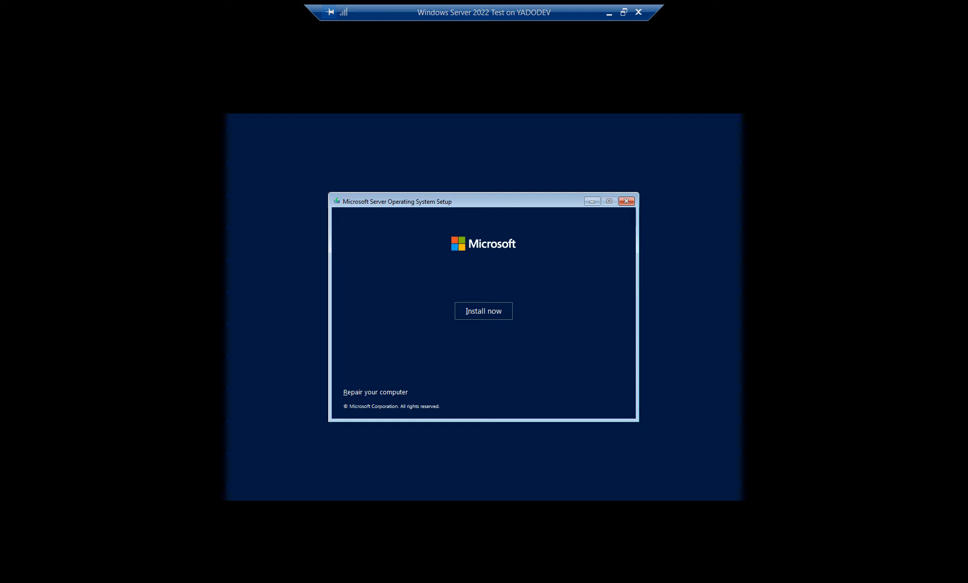
key("Return")
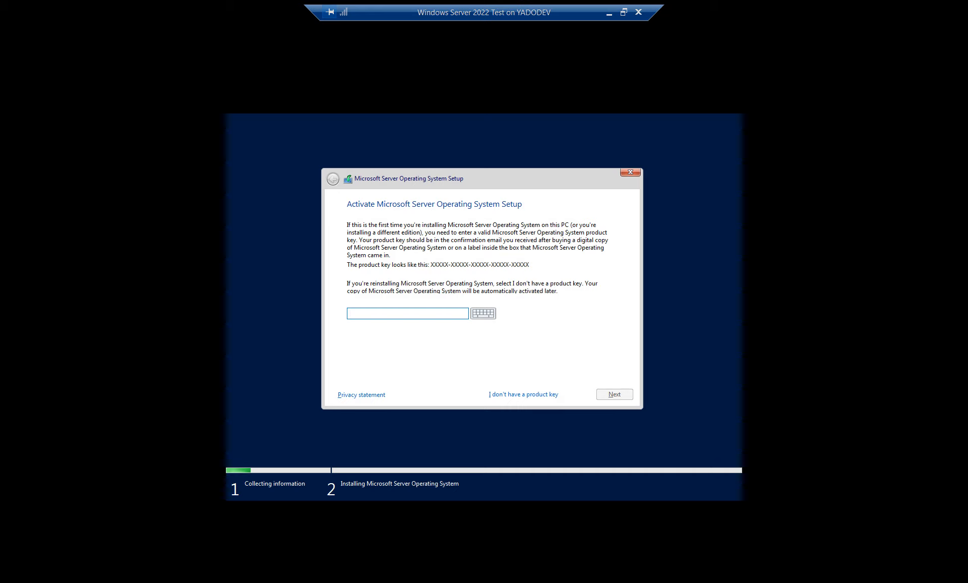
left_click(523, 394)
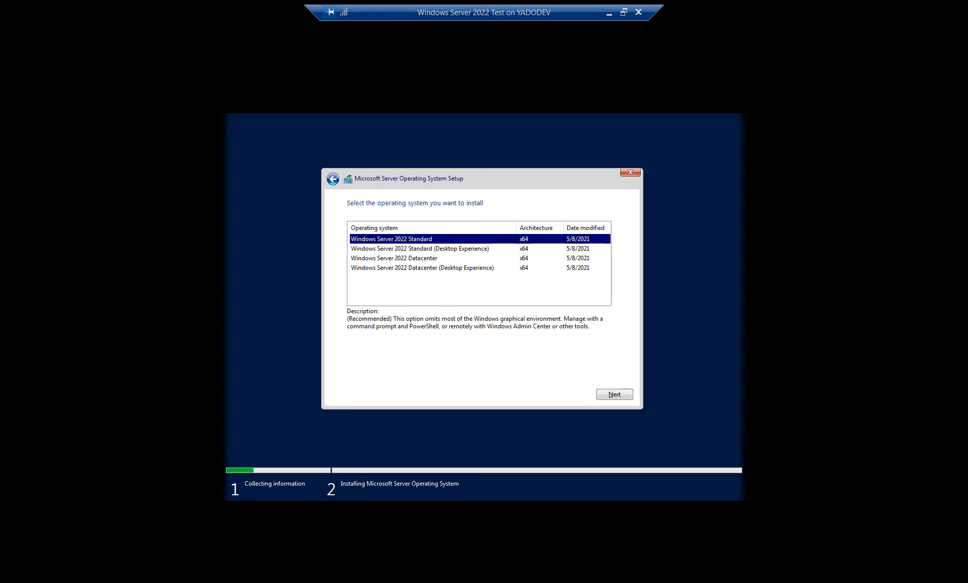
left_click(423, 268)
key("Return")
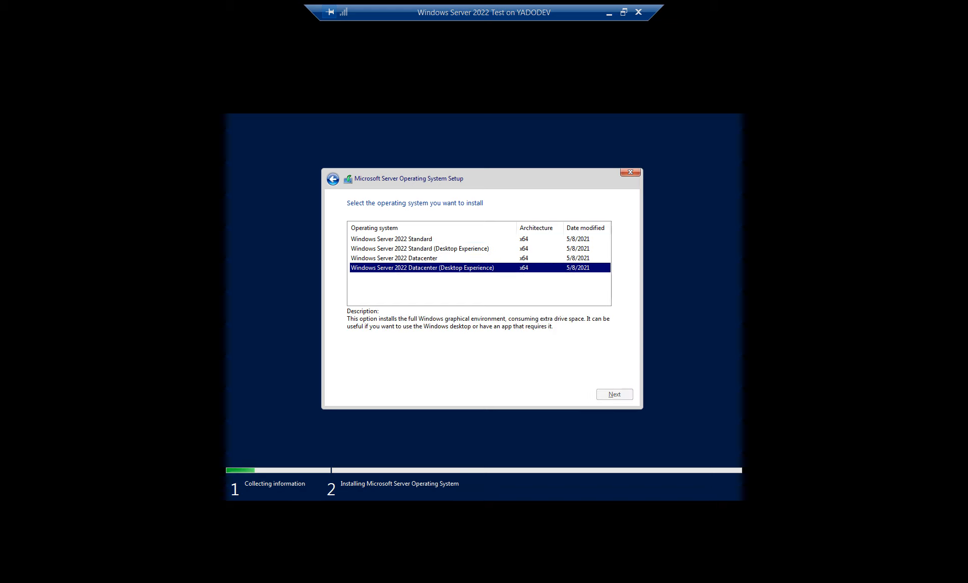
left_click(351, 375)
left_click(614, 394)
- Run a custom install onto a new full-size partition on Drive 0, then exit full screen
left_click(454, 280)
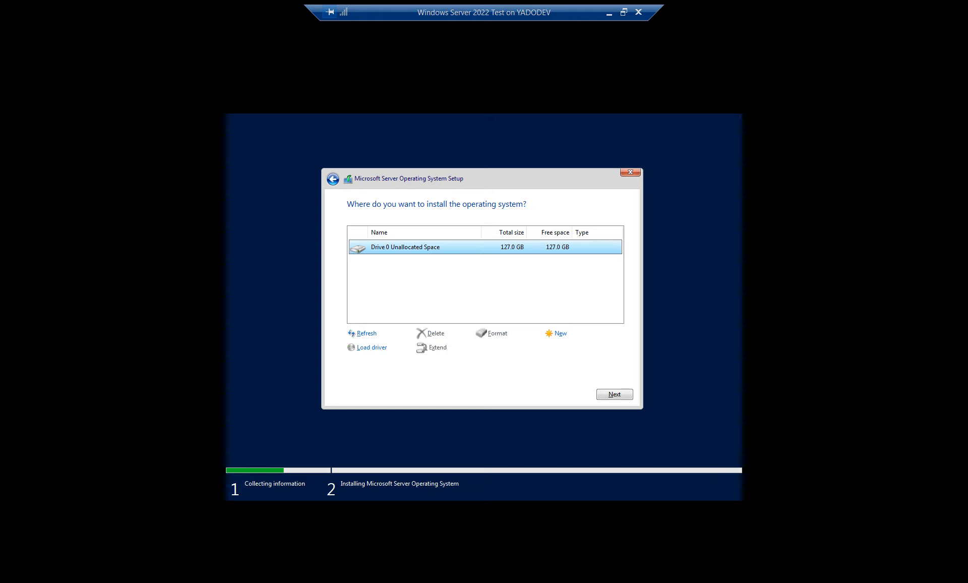
left_click(560, 333)
key("Return")
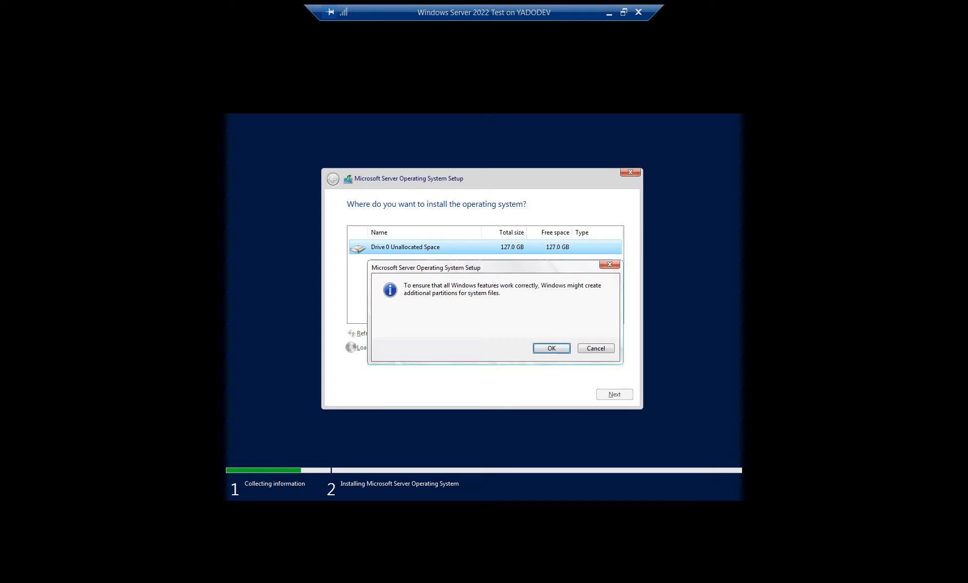
key("Return")
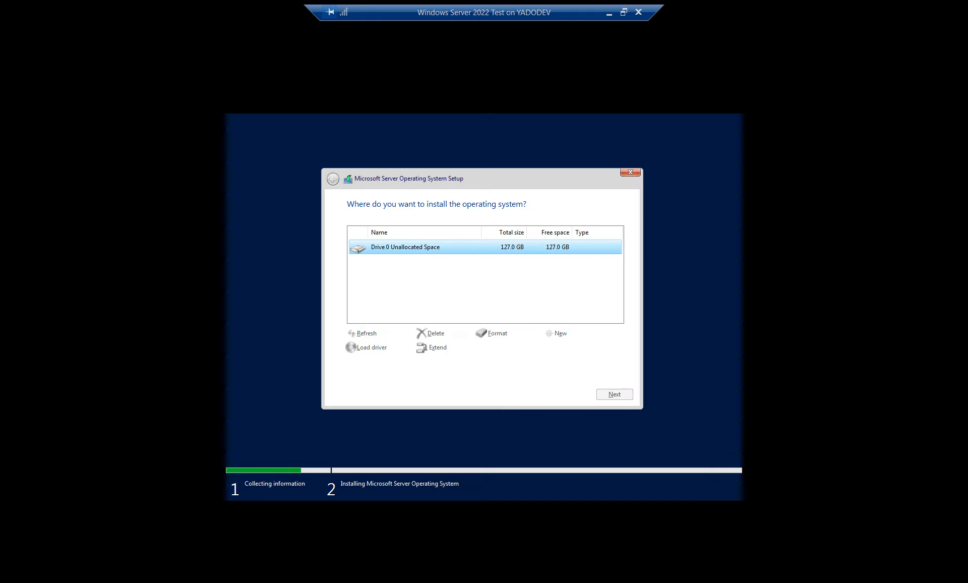
key("Return")
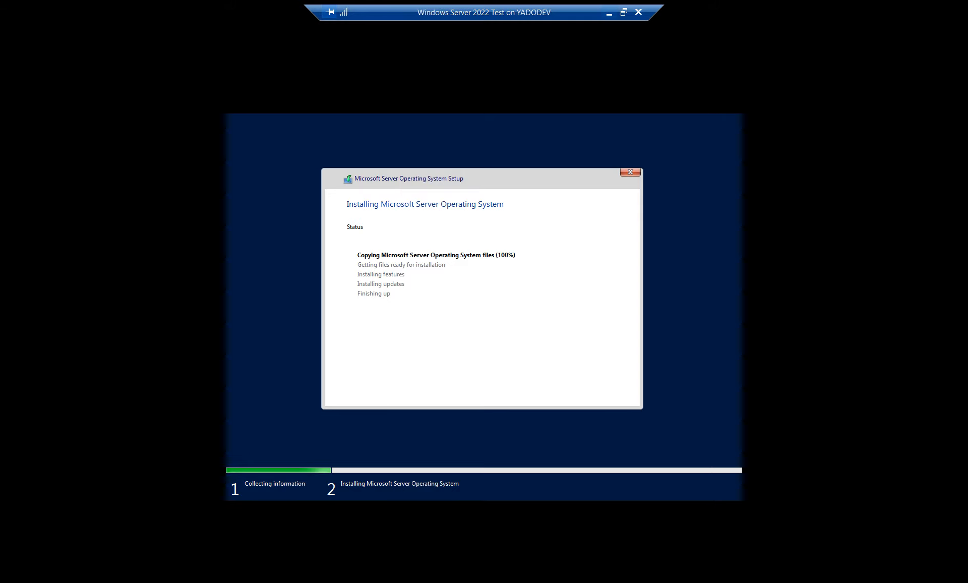
key("ctrl+alt+Break")
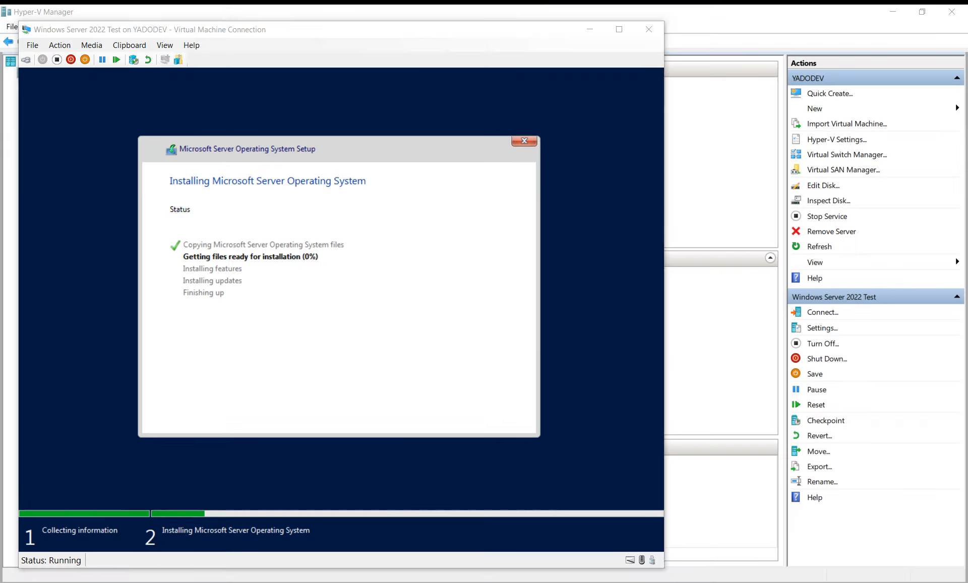
- Minimize the VM console and VMware Workstation, then view the VM's memory details in Hyper-V Manager
left_click(590, 29)
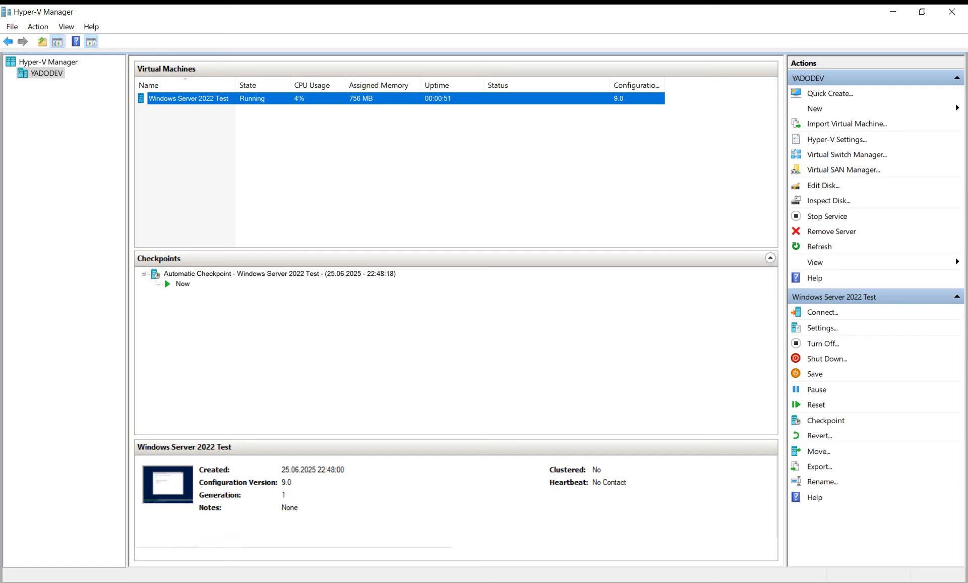
key("alt+Tab")
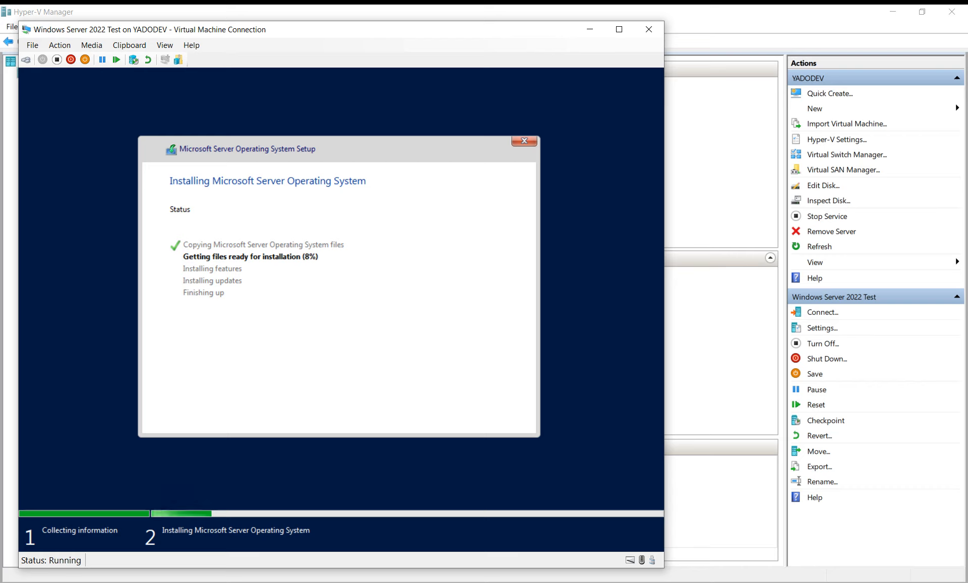
left_click(589, 28)
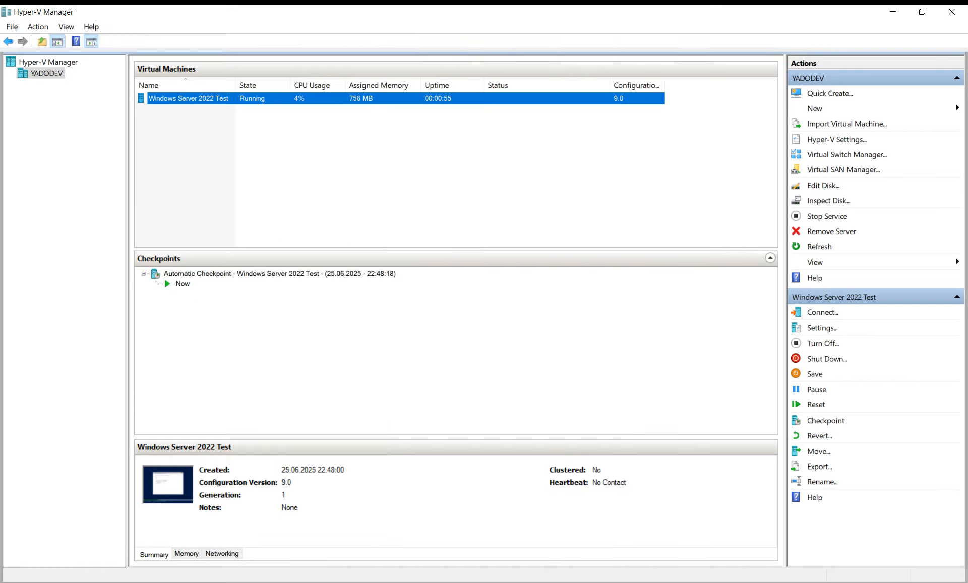
key("alt+Tab")
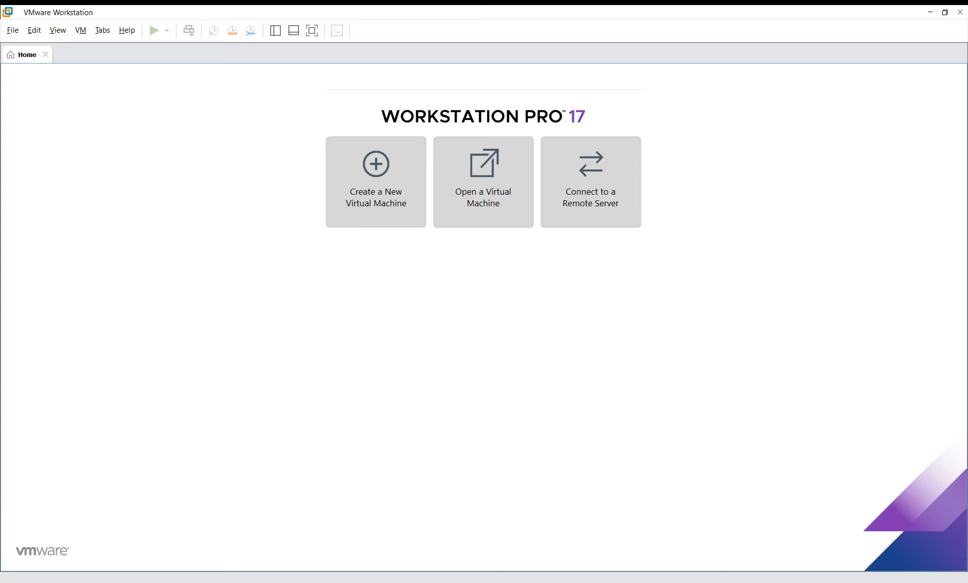
left_click(930, 12)
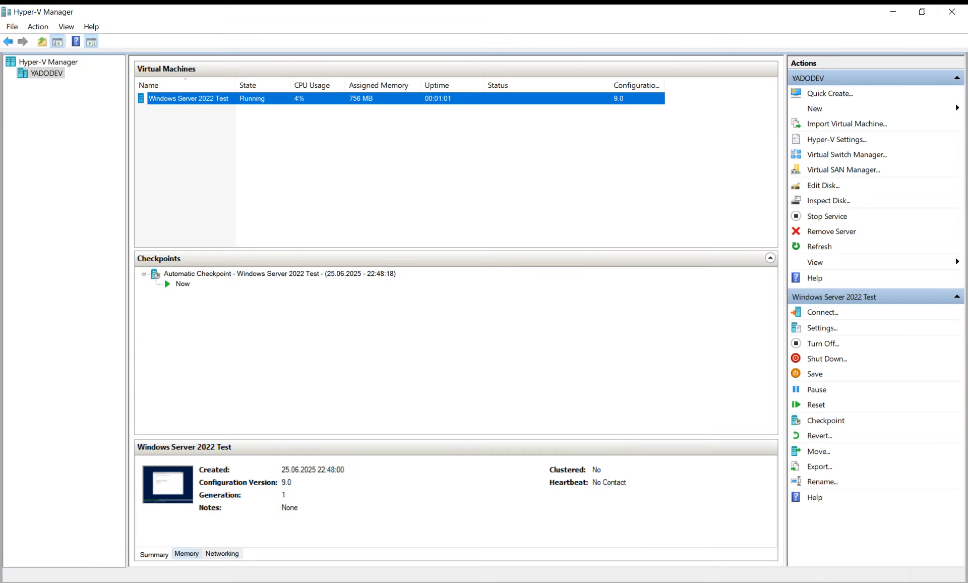
left_click(186, 553)
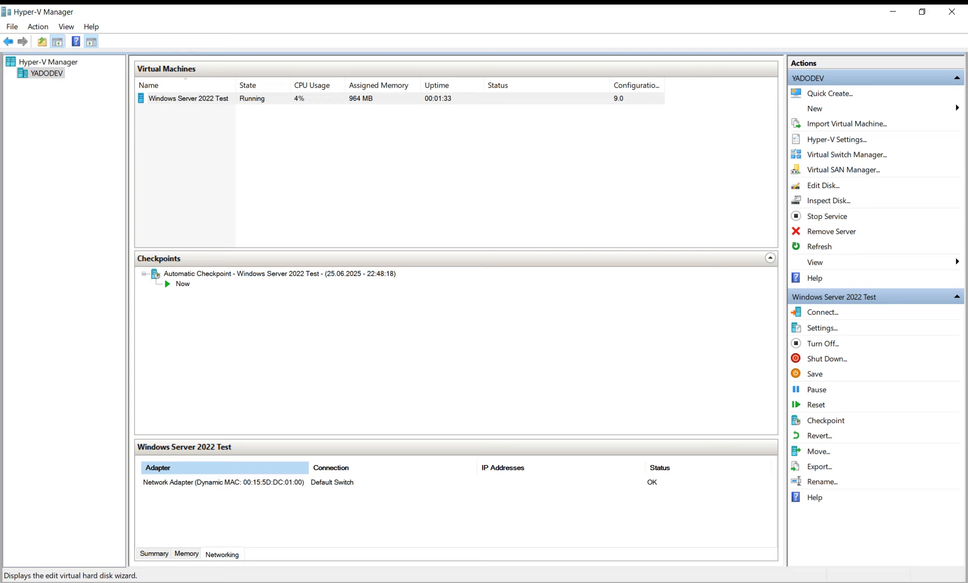
- Review Hyper-V Settings: Enhanced Session Mode Policy, Storage Migrations, and the default virtual hard disk folder
left_click(836, 139)
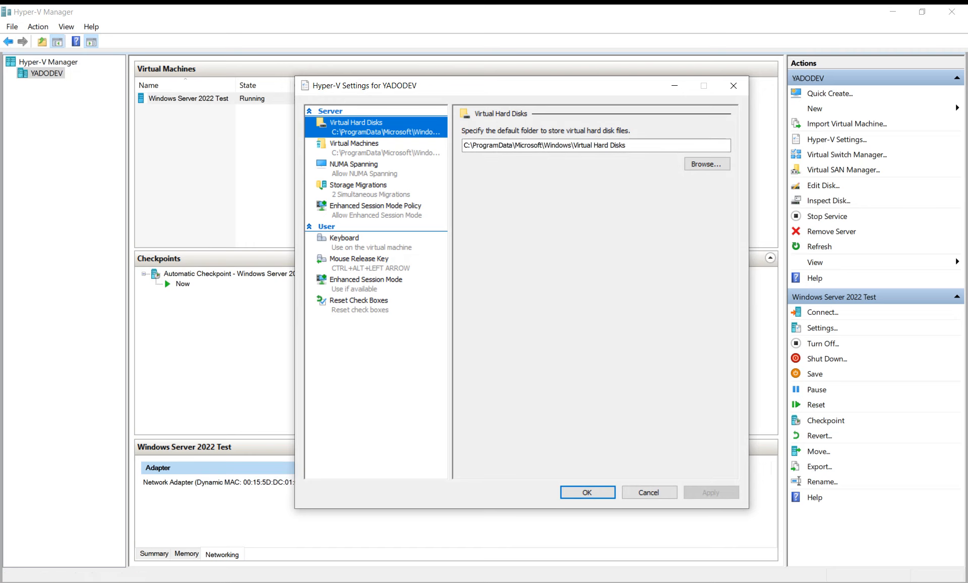
left_click(375, 206)
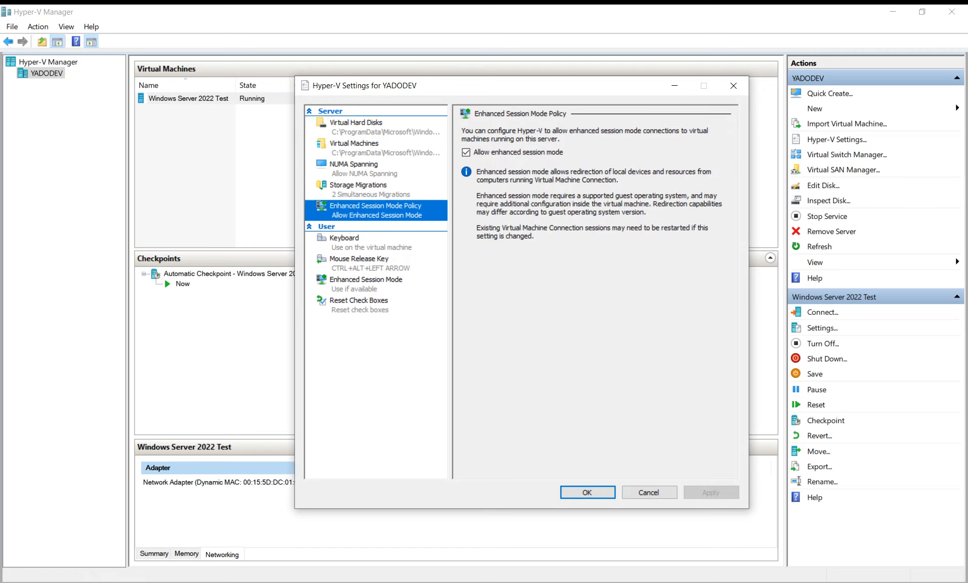
left_click(371, 189)
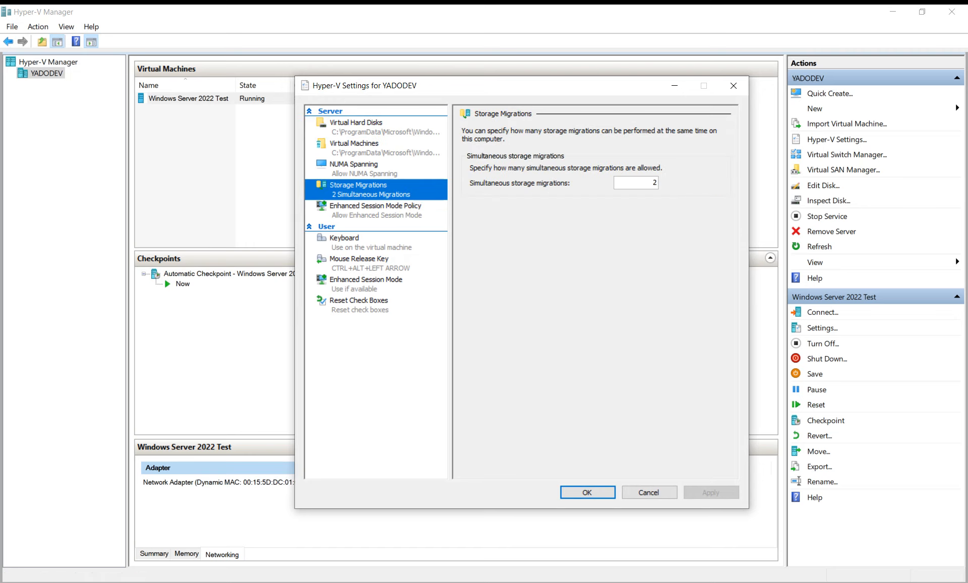
left_click(371, 126)
left_click(733, 86)
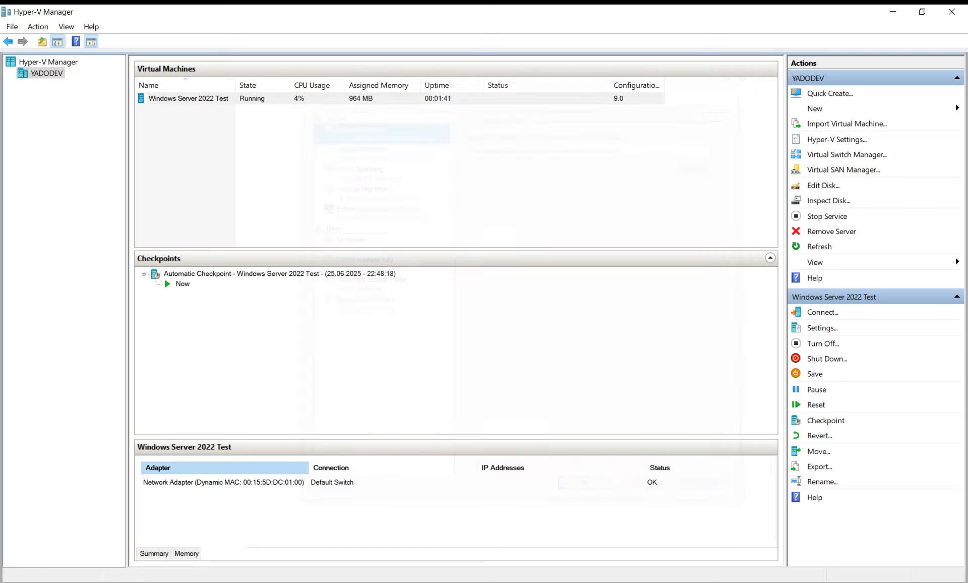
- Check the VM's summary and its setup progress in the console, then minimize everything to the desktop
left_click(155, 553)
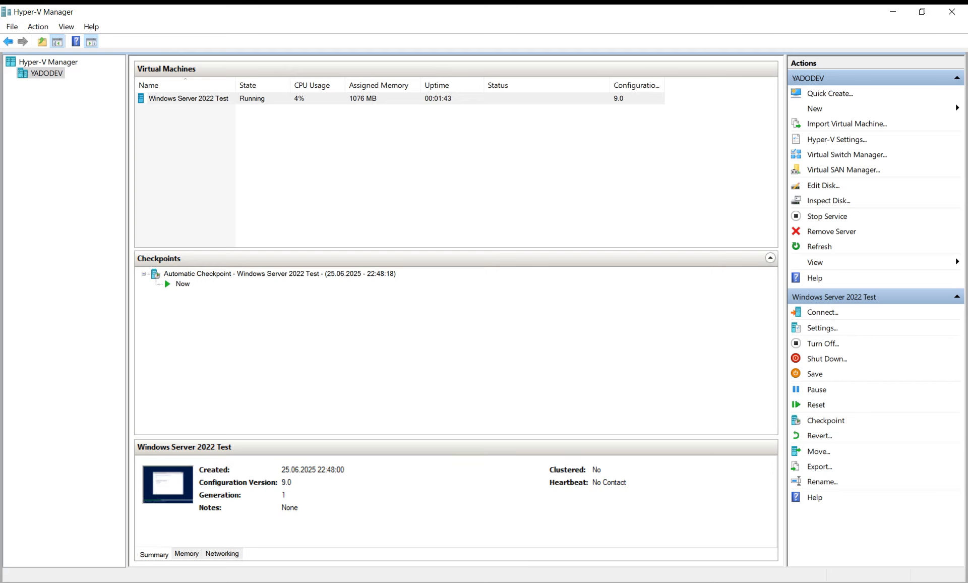
left_click(141, 582)
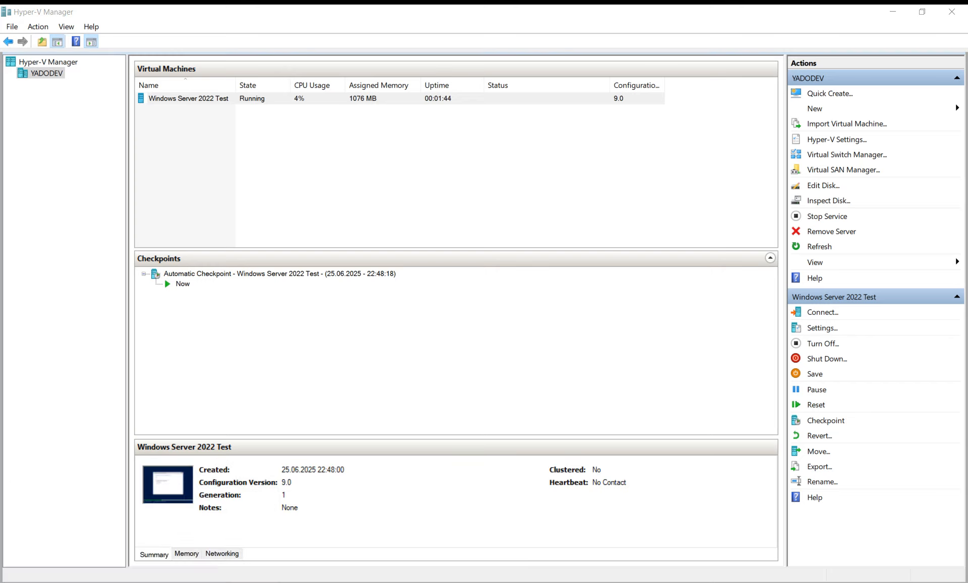
left_click(167, 582)
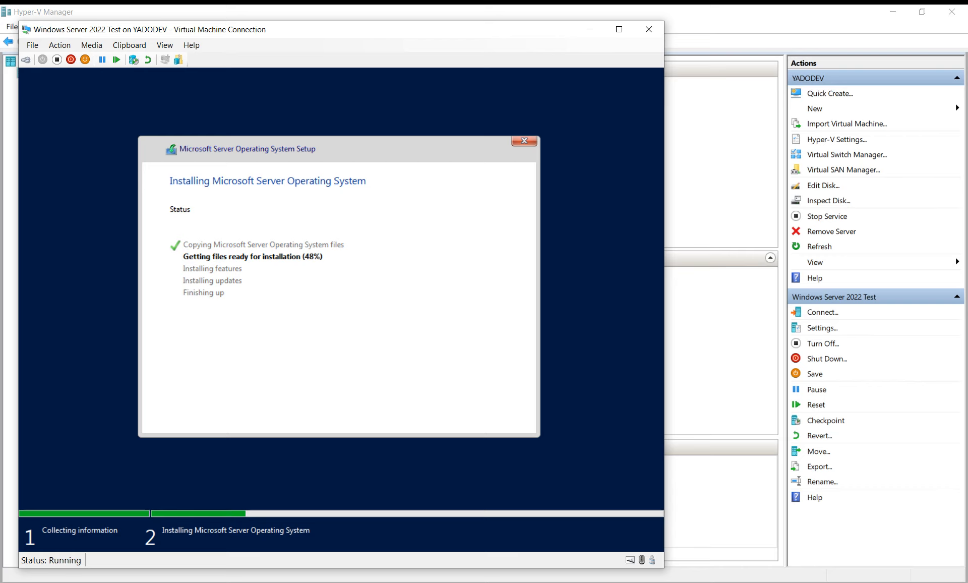
left_click(619, 29)
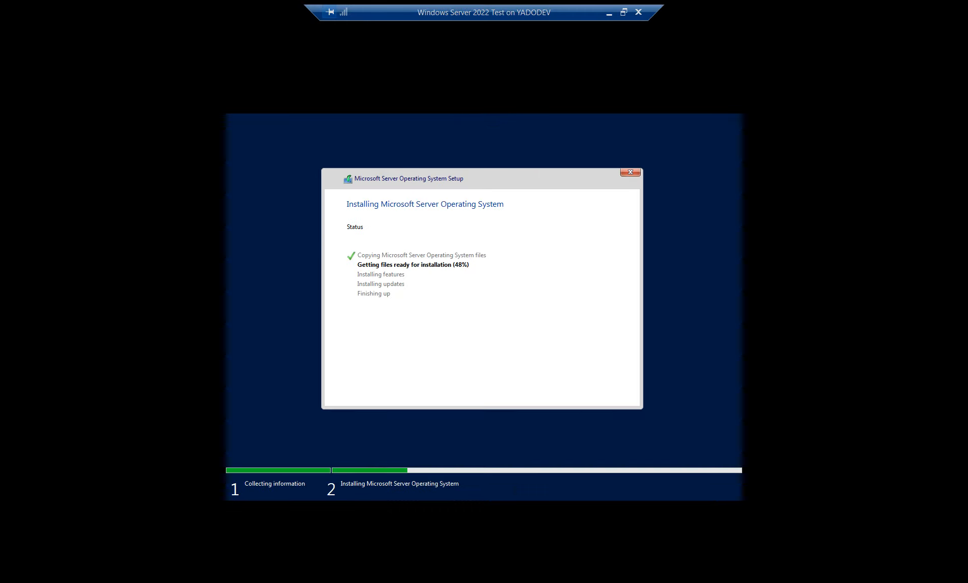
left_click(609, 13)
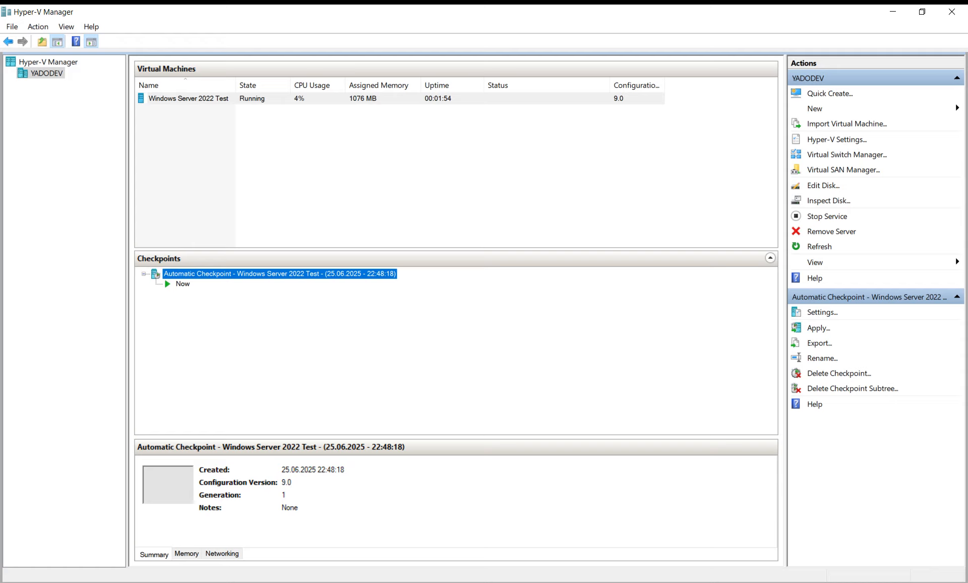
left_click(892, 11)
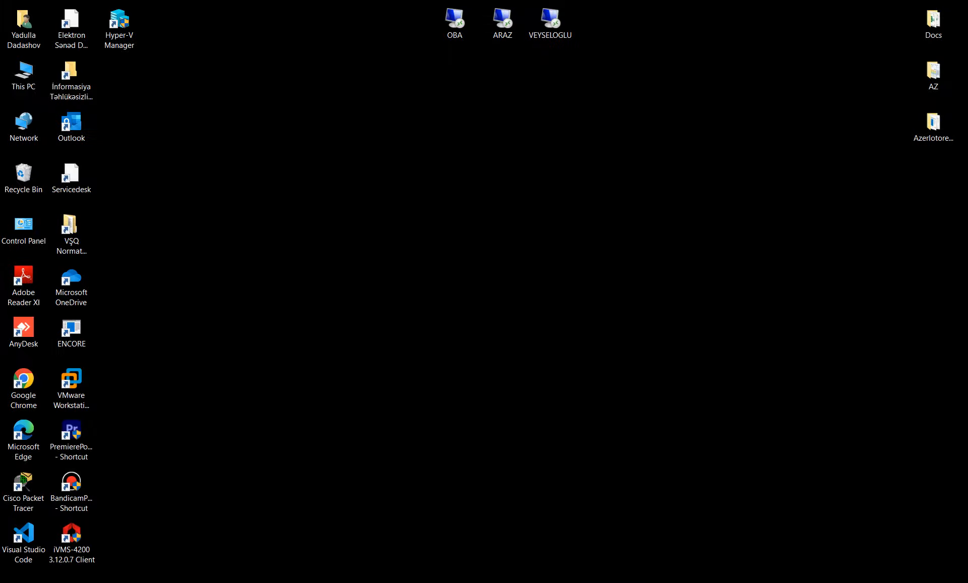
- Delete the VMware ESXi 7 folder from Documents\Virtual Machines, then close File Explorer
key("alt+Tab")
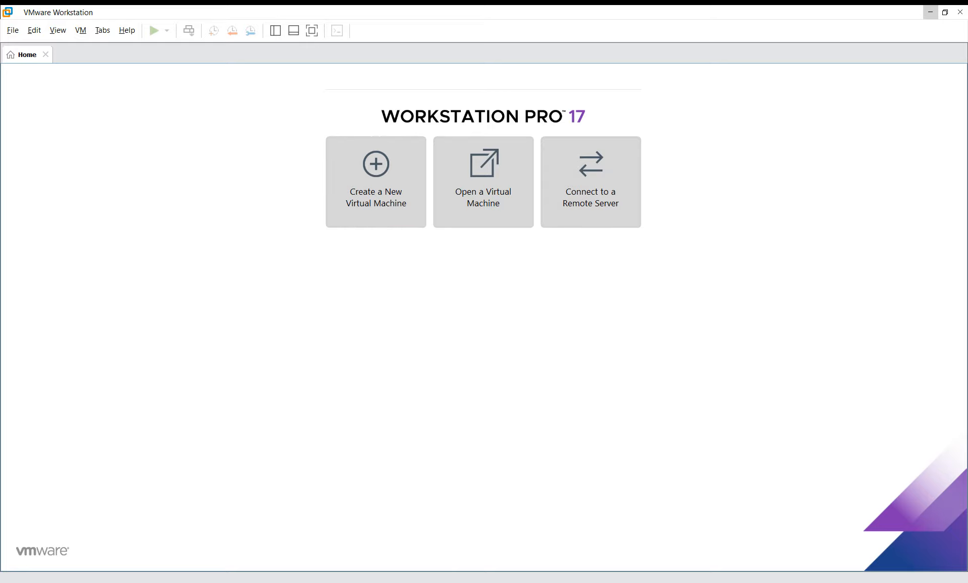
key("super+e")
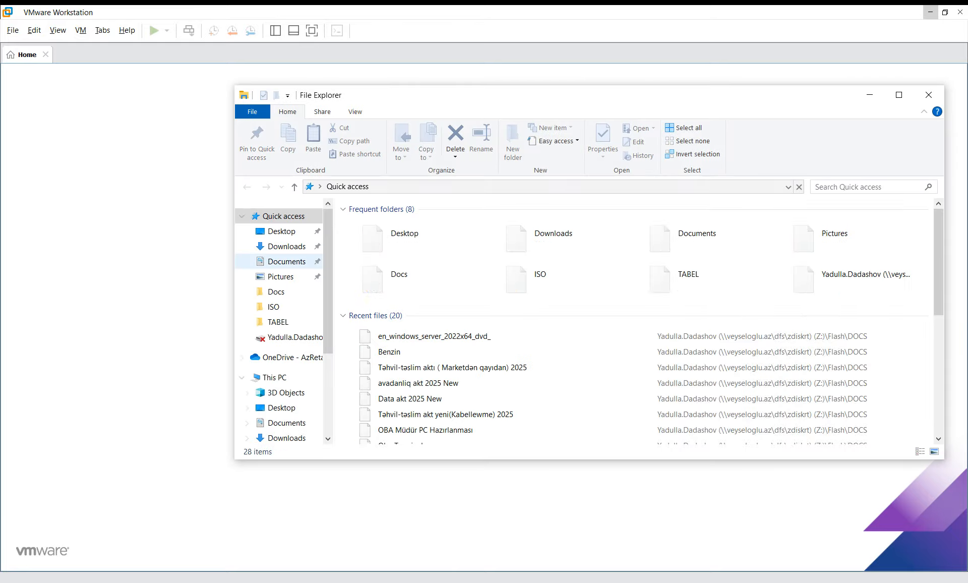
left_click(287, 261)
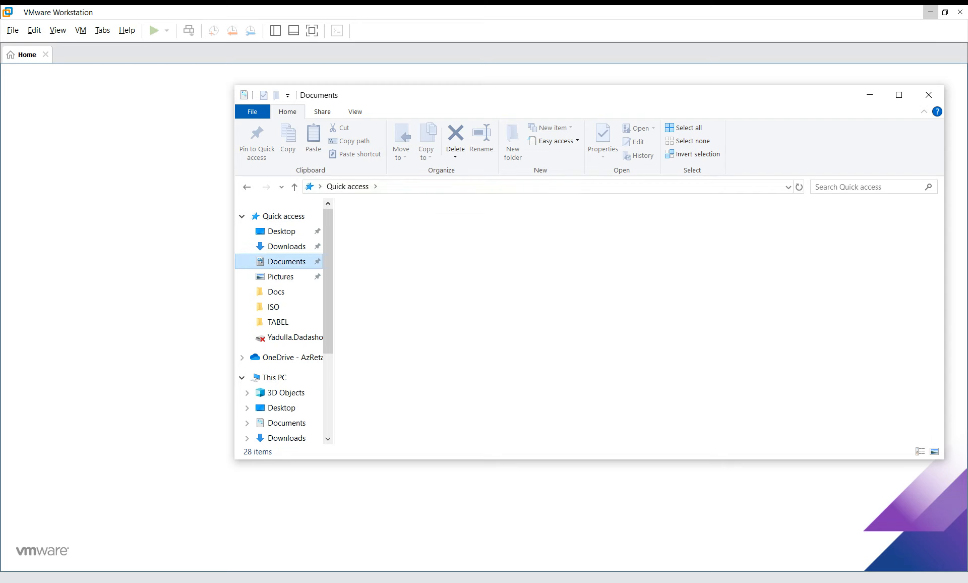
double_click(444, 240)
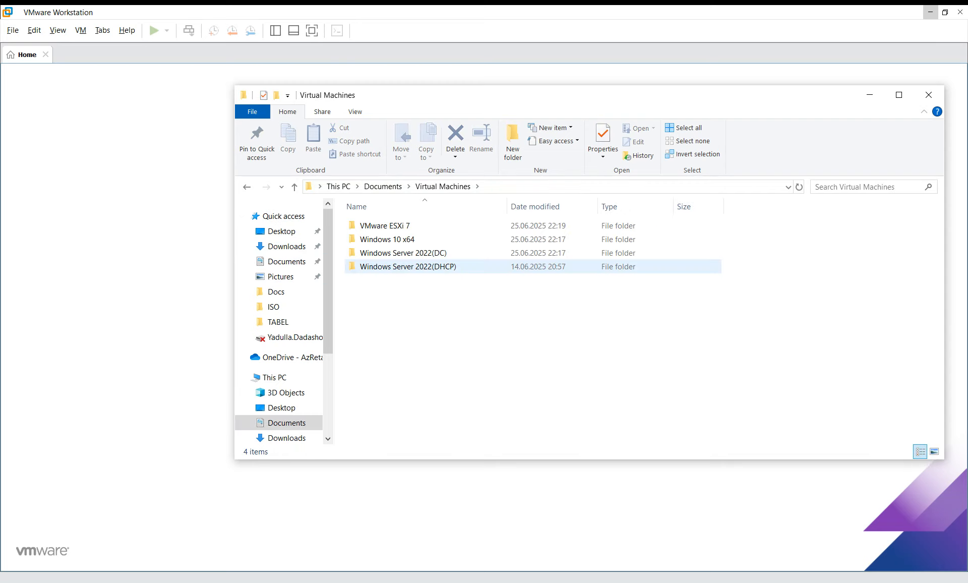
left_click(403, 226)
key("Delete")
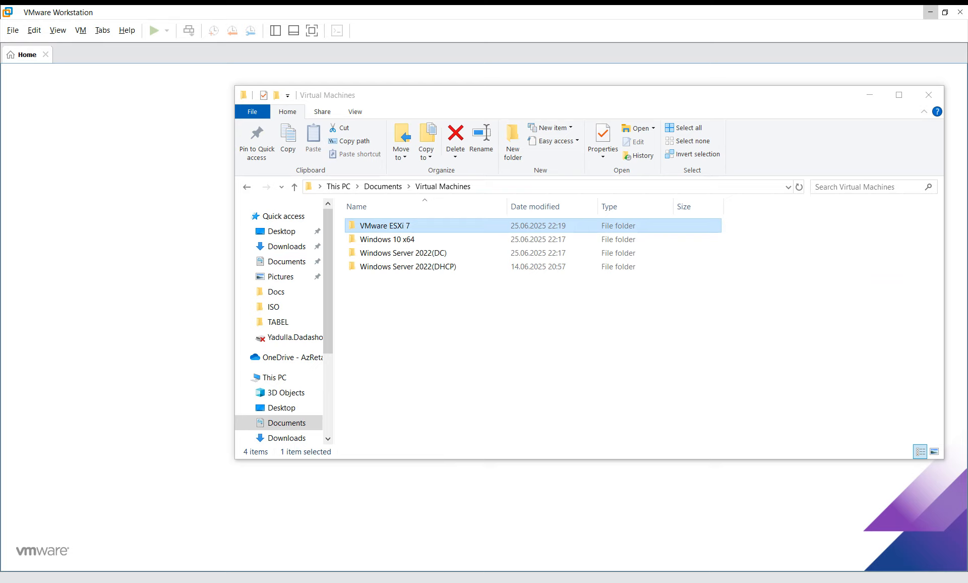
left_click(928, 95)
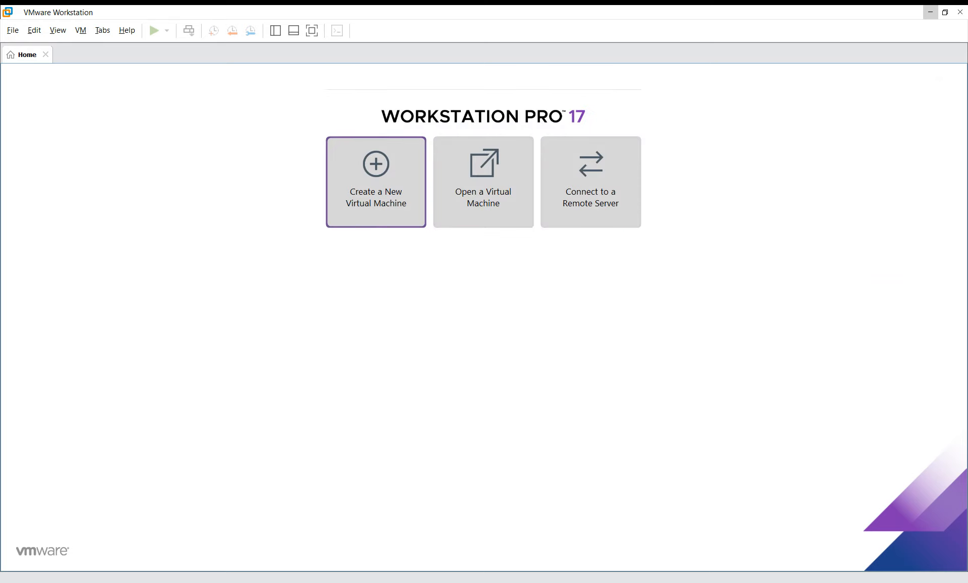
- Create a Typical VMware ESXi 7 guest VM with the default name and a 142 GB disk
left_click(376, 182)
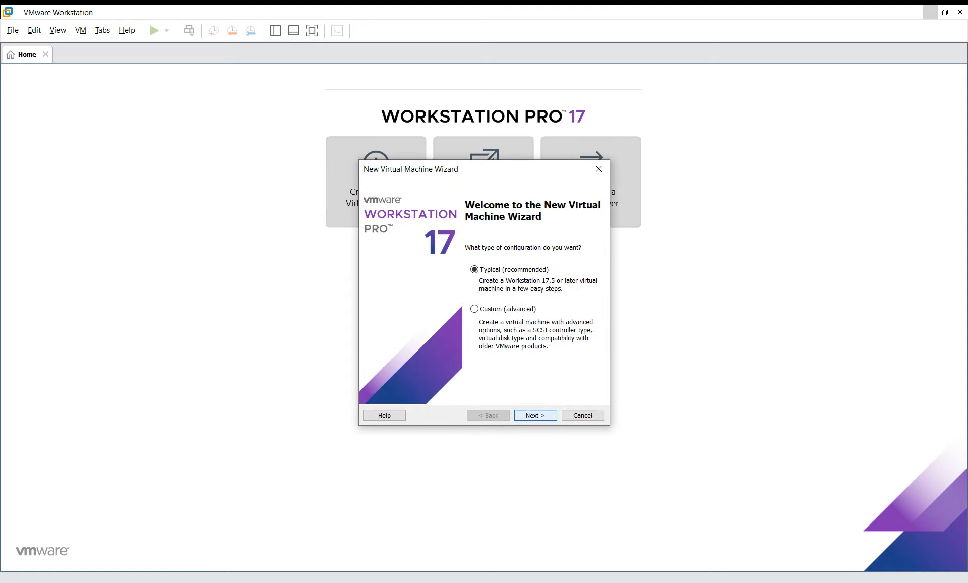
key("Return")
key("Return")
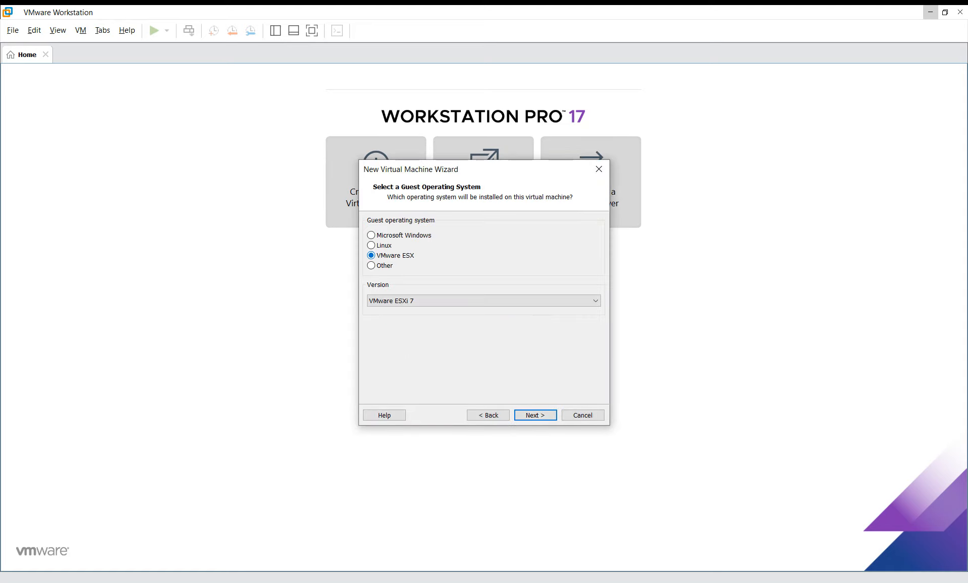
left_click(484, 301)
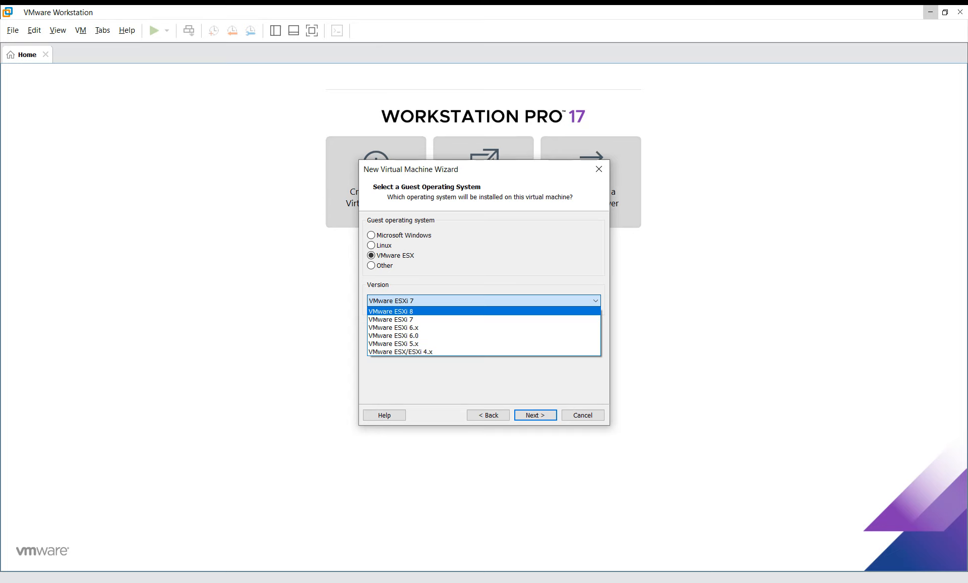
left_click(483, 319)
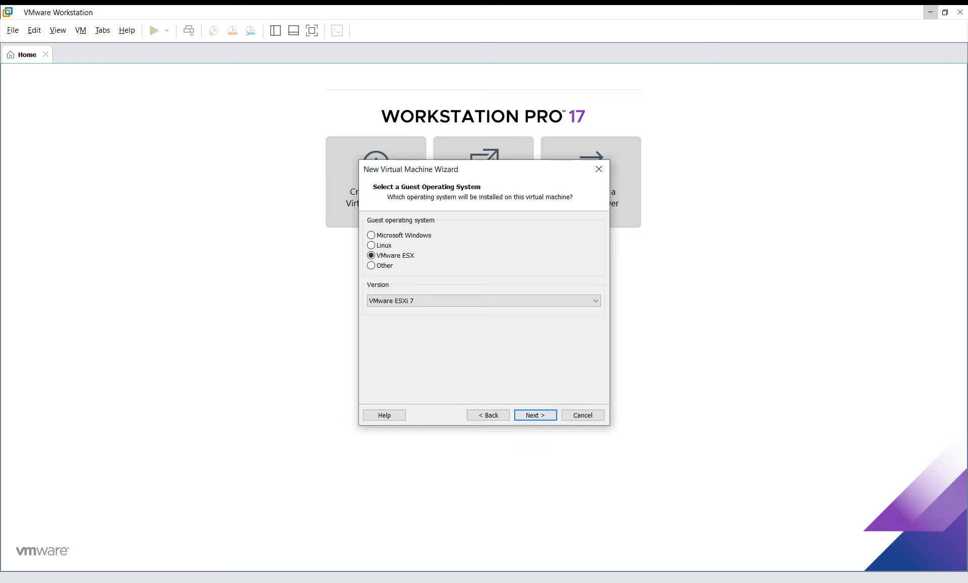
key("Return")
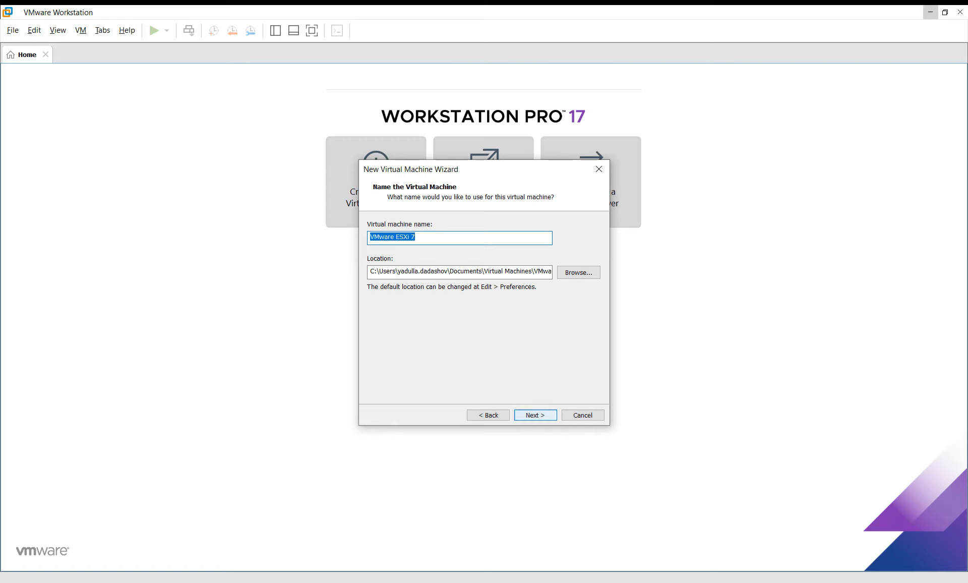
key("Return")
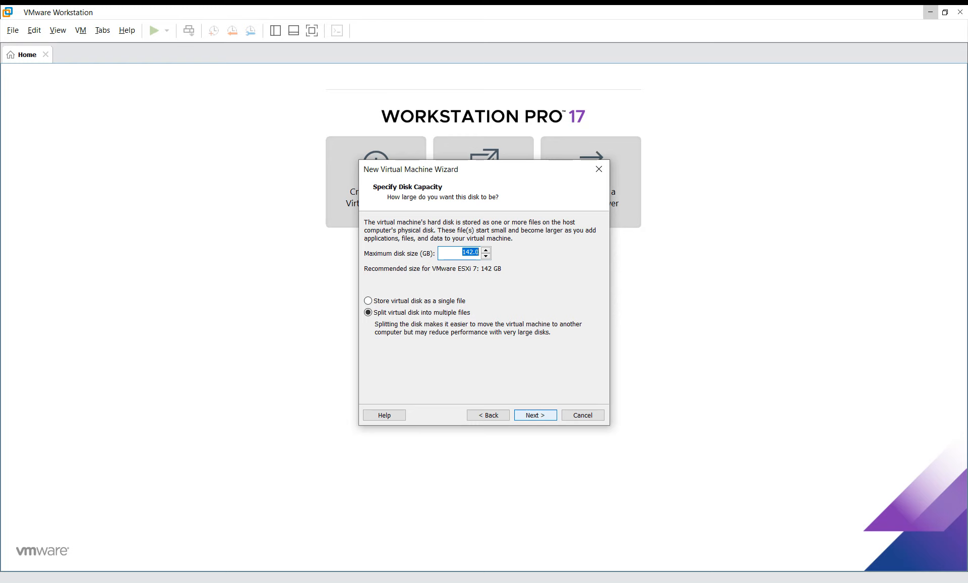
left_click(536, 414)
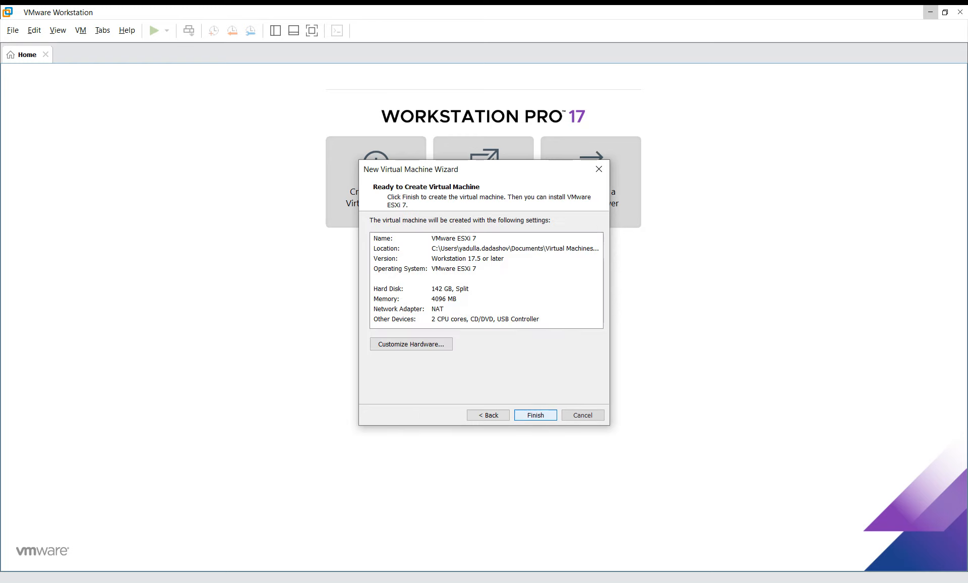
left_click(536, 415)
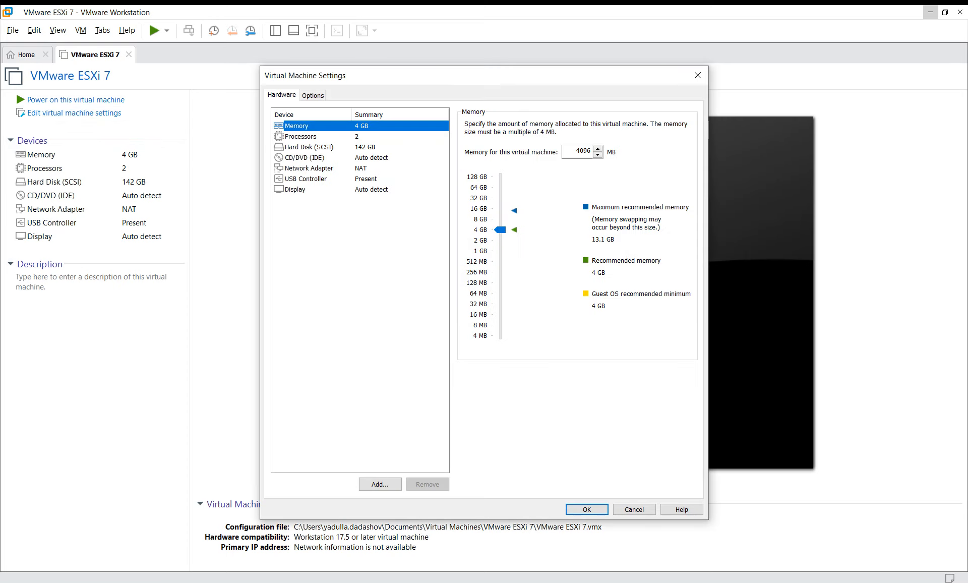
- Point the VM's CD/DVD (IDE) drive at the ESXi ISO image in Downloads
left_click(305, 158)
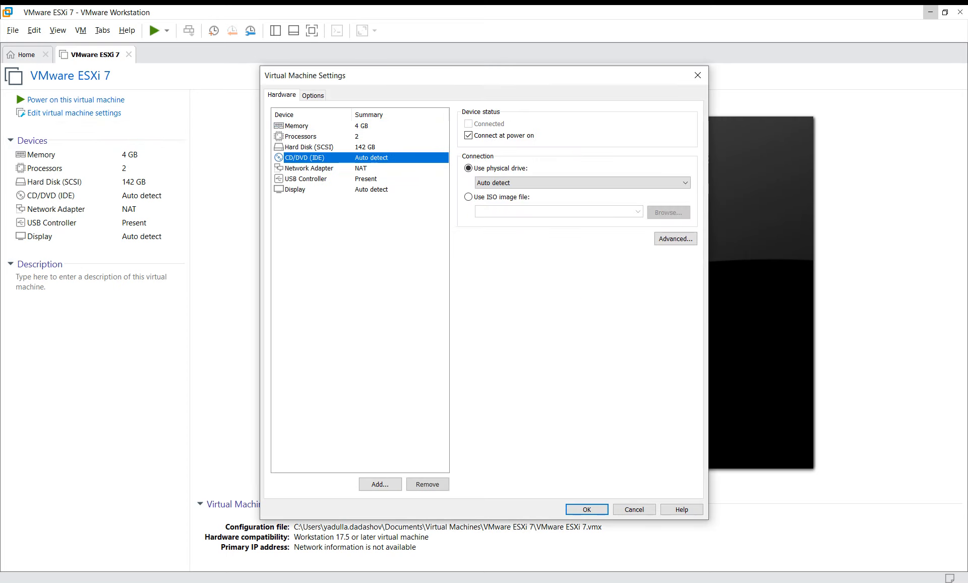
left_click(468, 196)
left_click(668, 212)
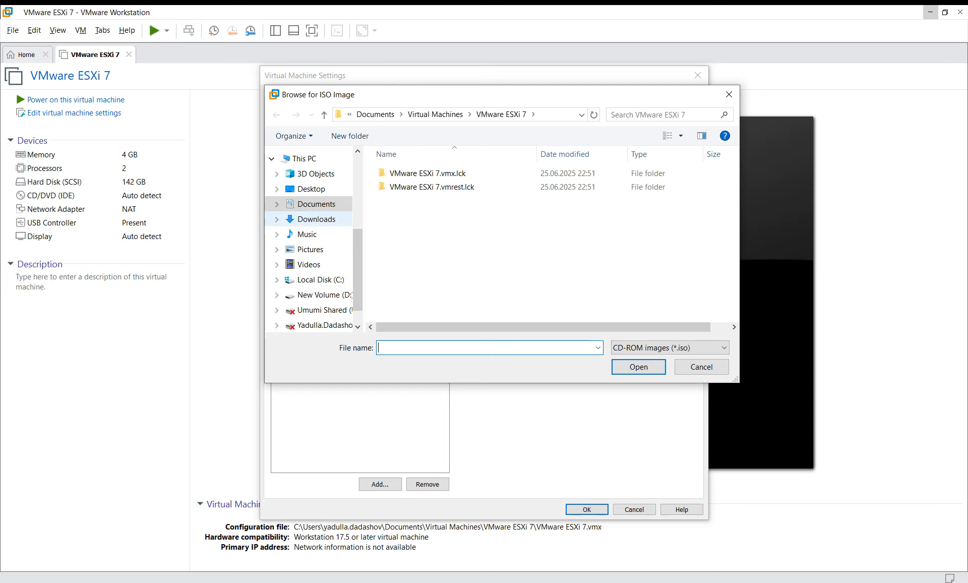
left_click(316, 219)
left_click(454, 188)
double_click(453, 188)
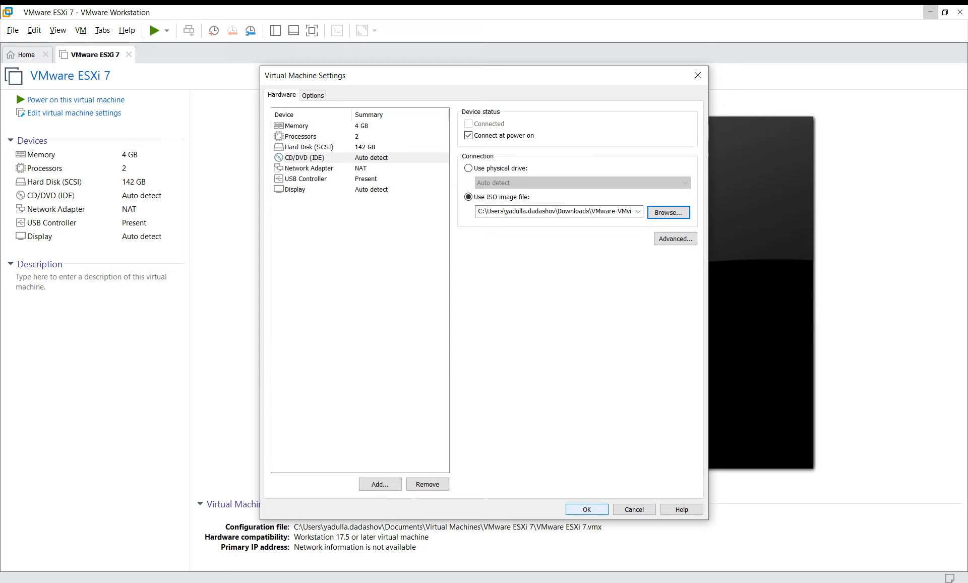
key("Return")
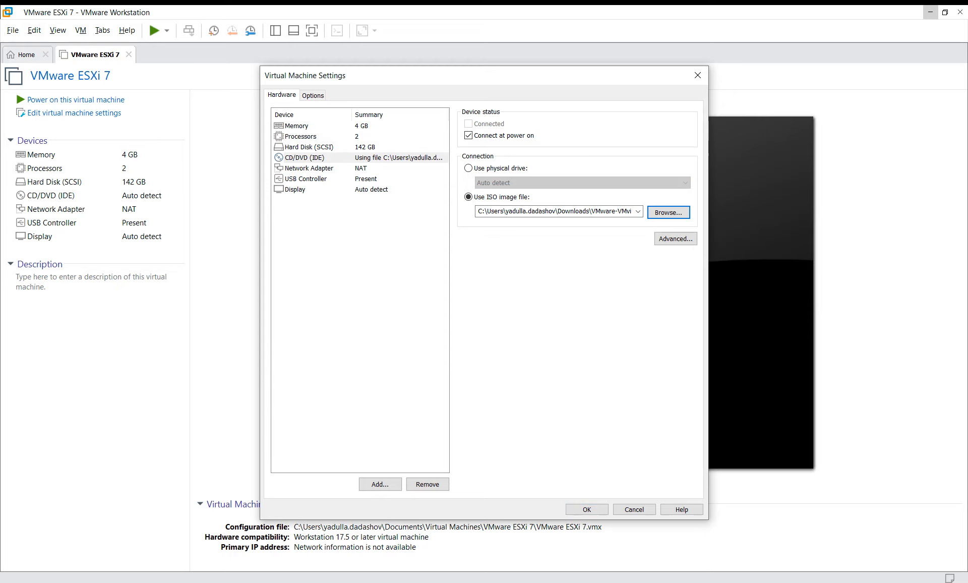
- Power on the VM, confirm the prompt, and dismiss the VT-x/EPT startup error
left_click(76, 100)
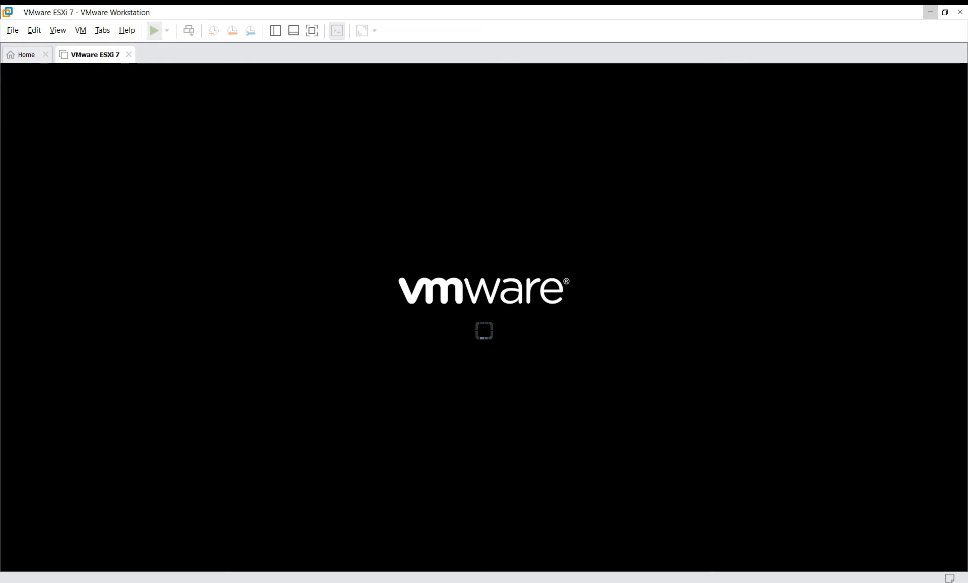
left_click(504, 323)
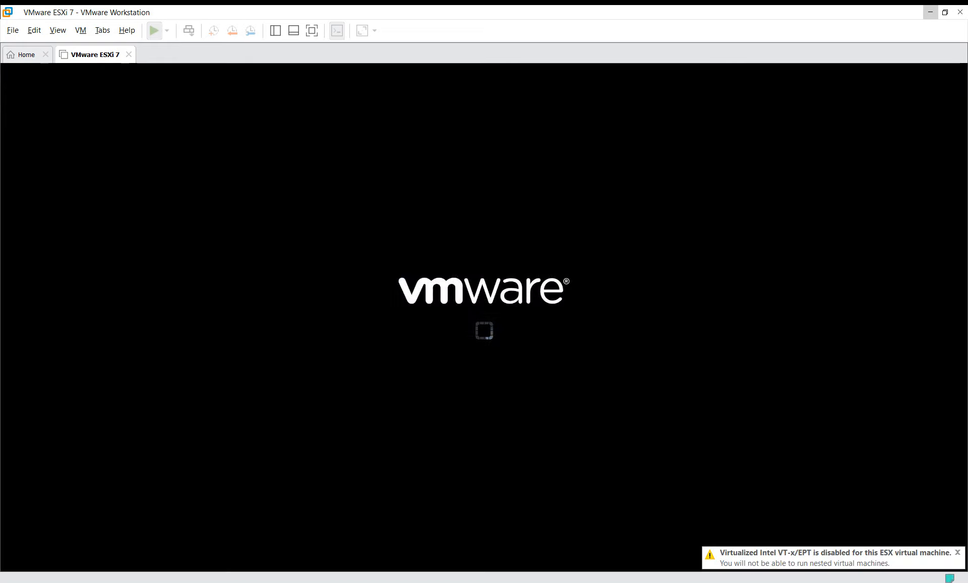
left_click(550, 347)
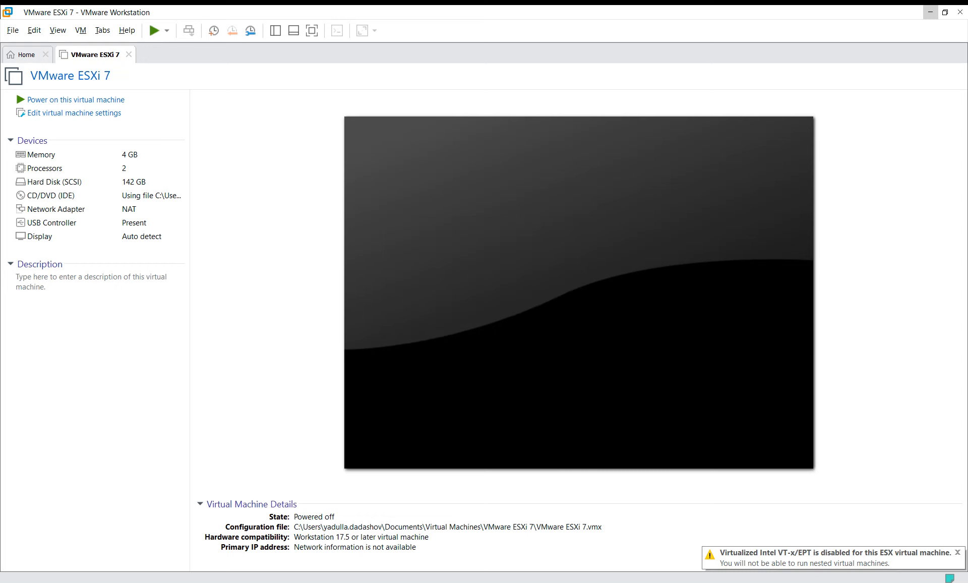
- Disable Virtualize Intel VT-x/EPT, enable Virtualize IOMMU, keep 2 processors, and apply the settings
left_click(74, 113)
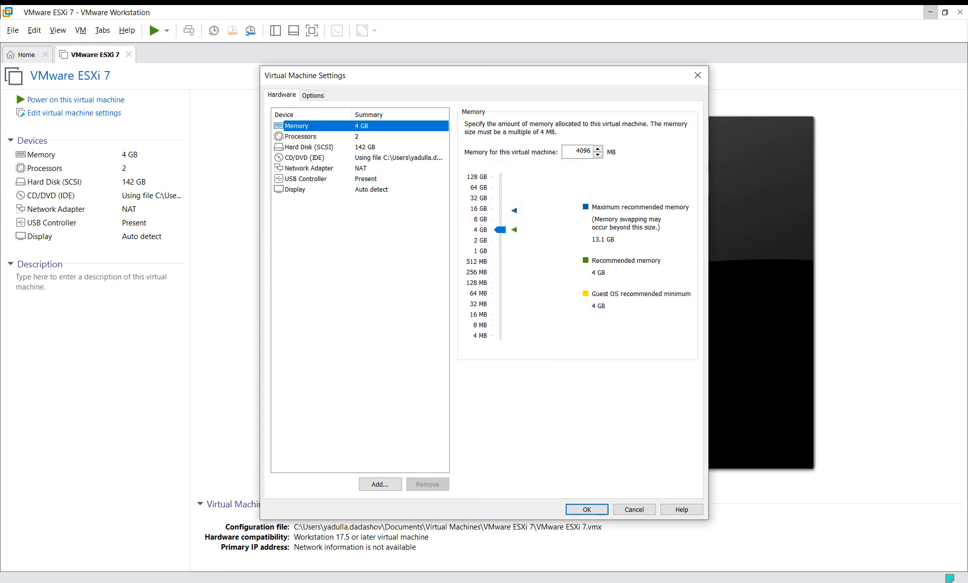
left_click(301, 137)
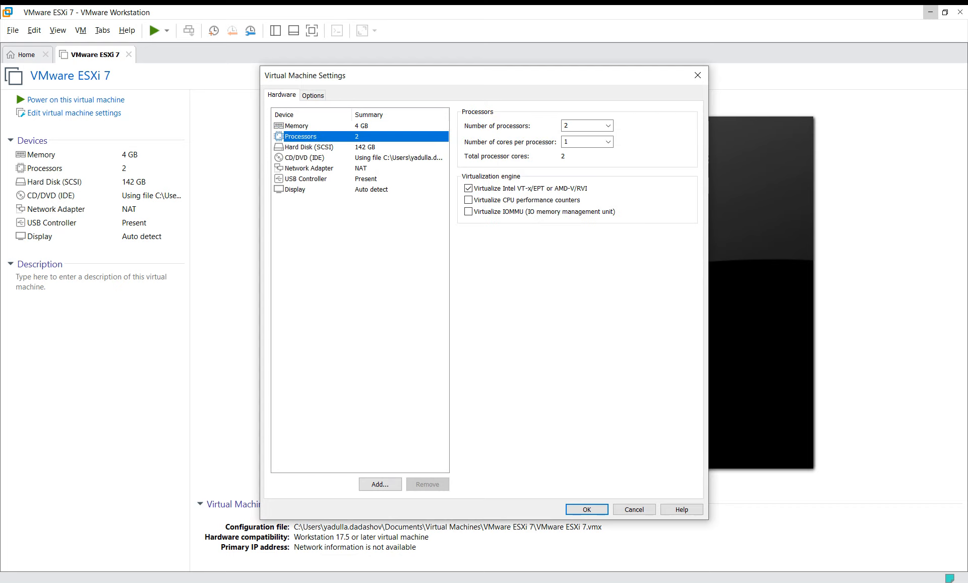
left_click(469, 189)
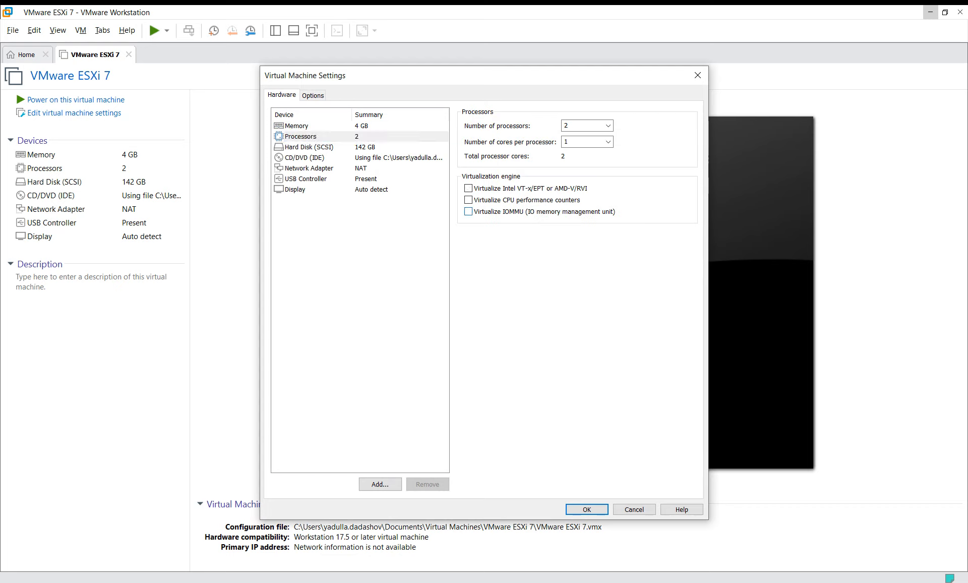
left_click(469, 211)
left_click(608, 125)
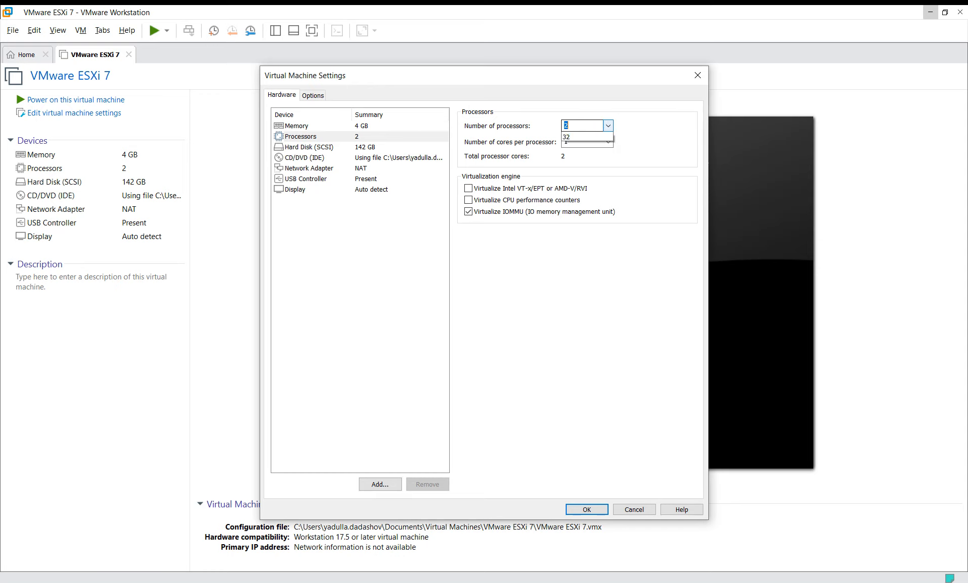
left_click(585, 145)
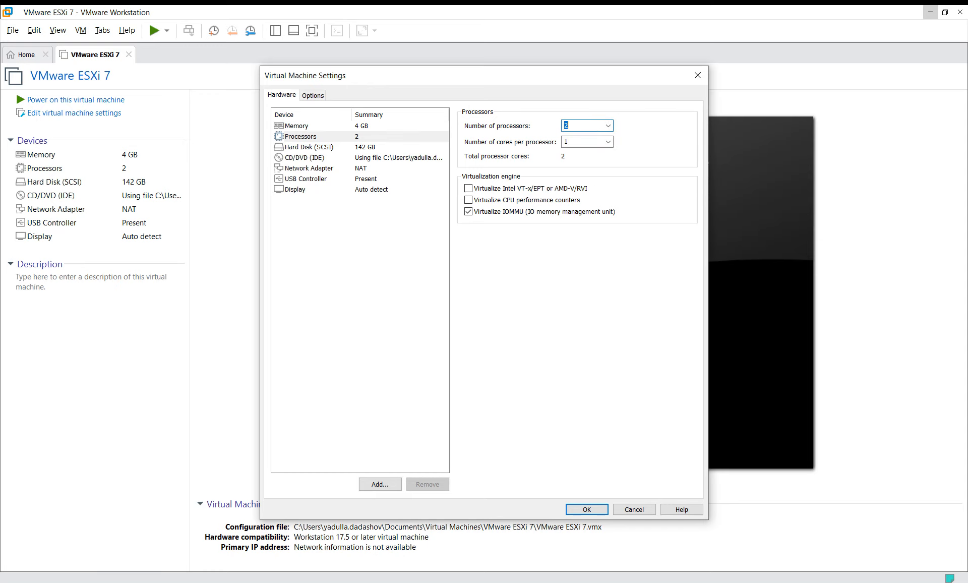
key("Return")
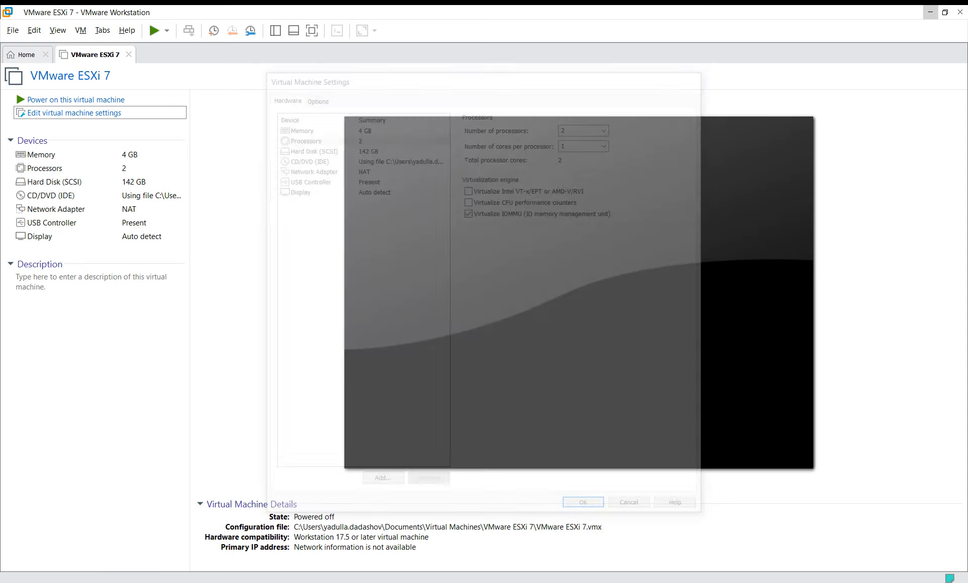
- Power on the ESXi 7 VM, release its input while the boot modules load, then bring up the Windows Server VM
left_click(75, 100)
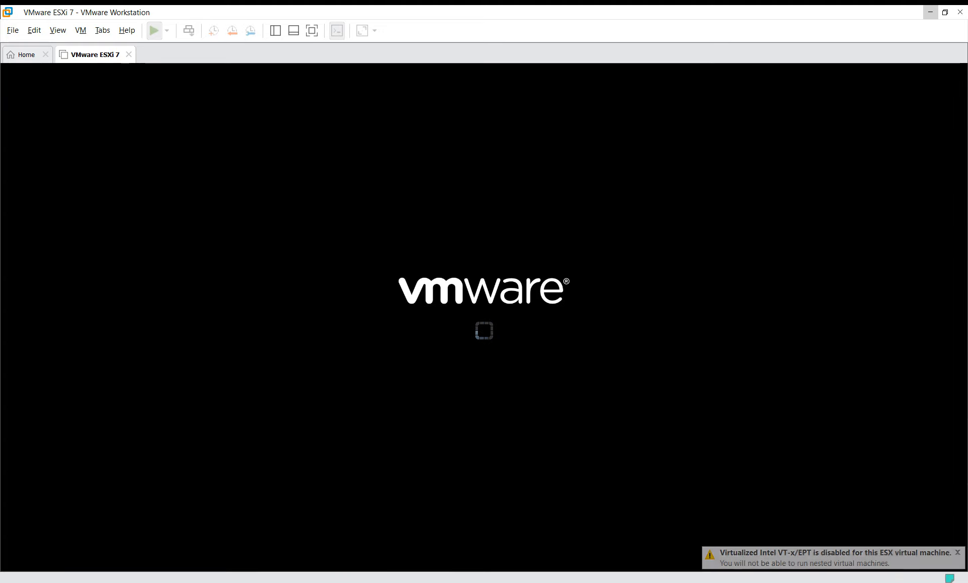
left_click(873, 554)
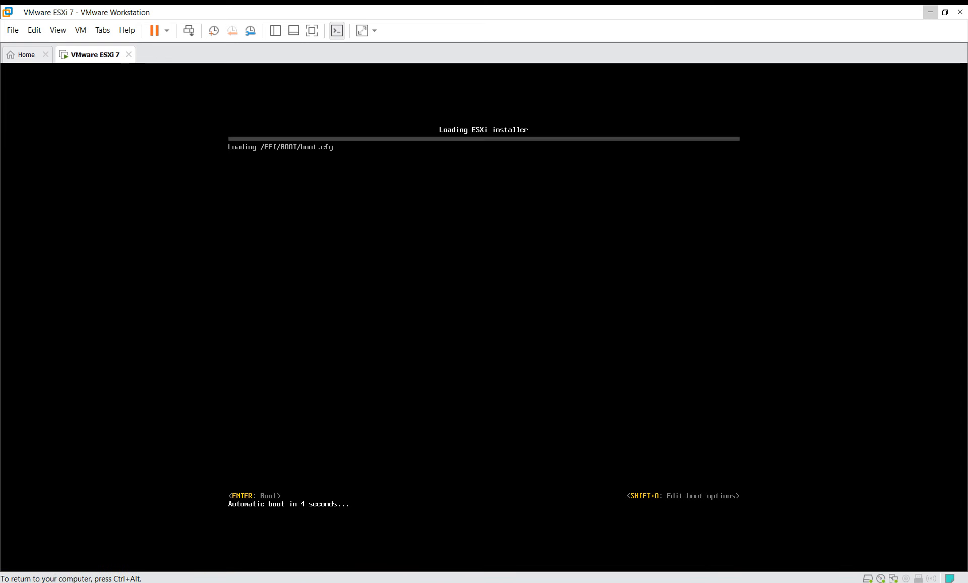
key("ctrl+alt")
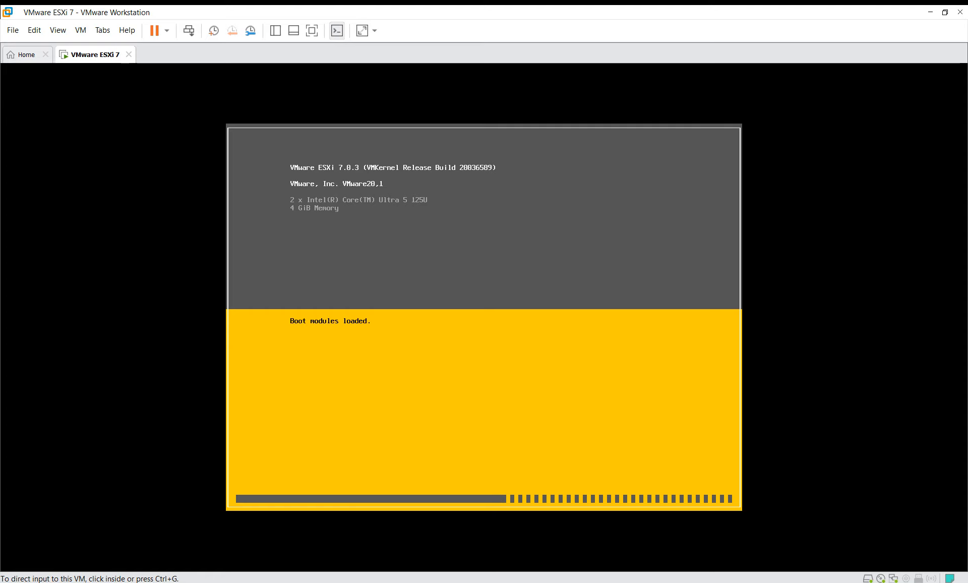
mouse_move(203, 582)
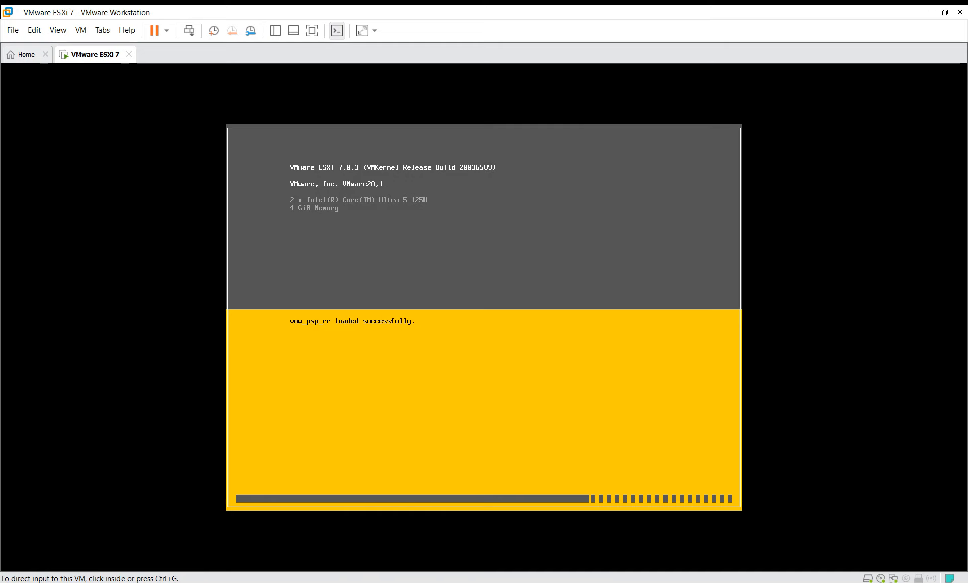
- Direct keyboard input into the ESXi 7 VM with Ctrl+G while its services start
key("ctrl+g")
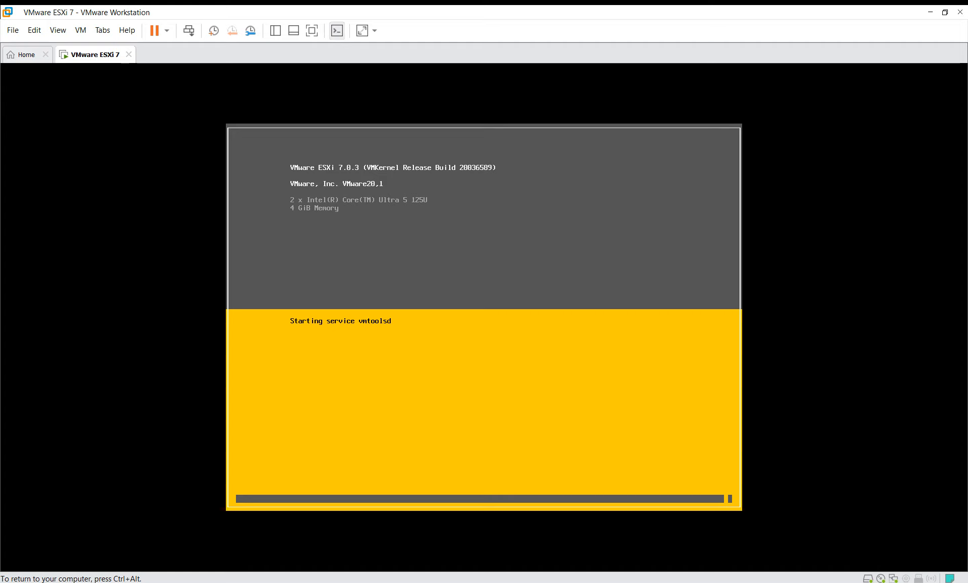
- Release input from the ESXi VM and switch to the Windows Server 2022 Test VM
key("ctrl+alt")
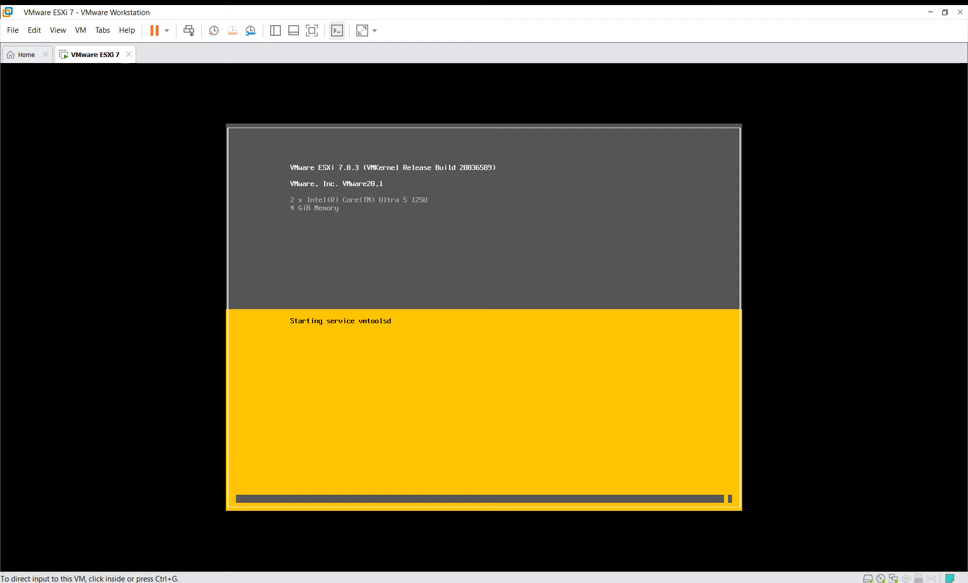
left_click(184, 580)
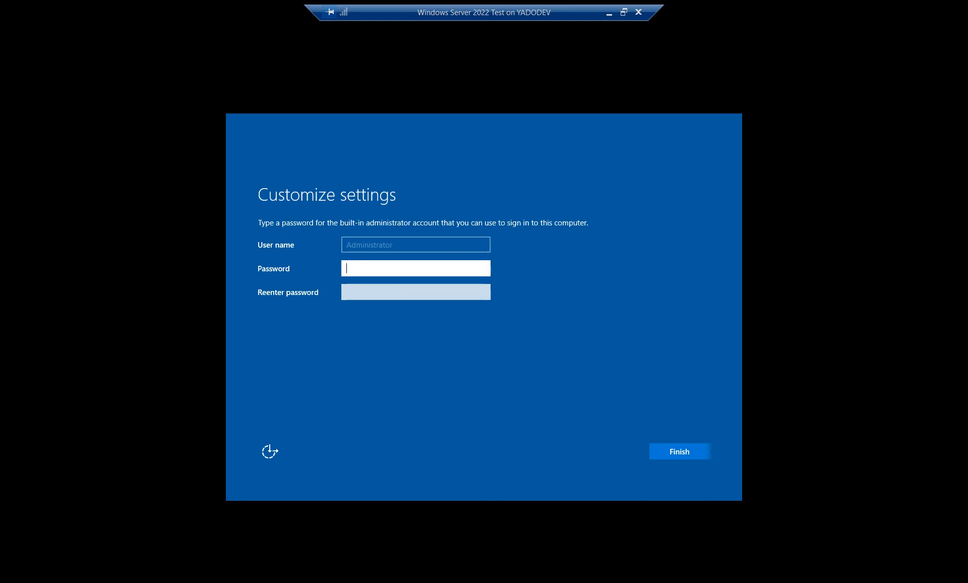
- Enter and confirm the built-in Administrator password to finish Windows setup
type("*******")
key("Tab")
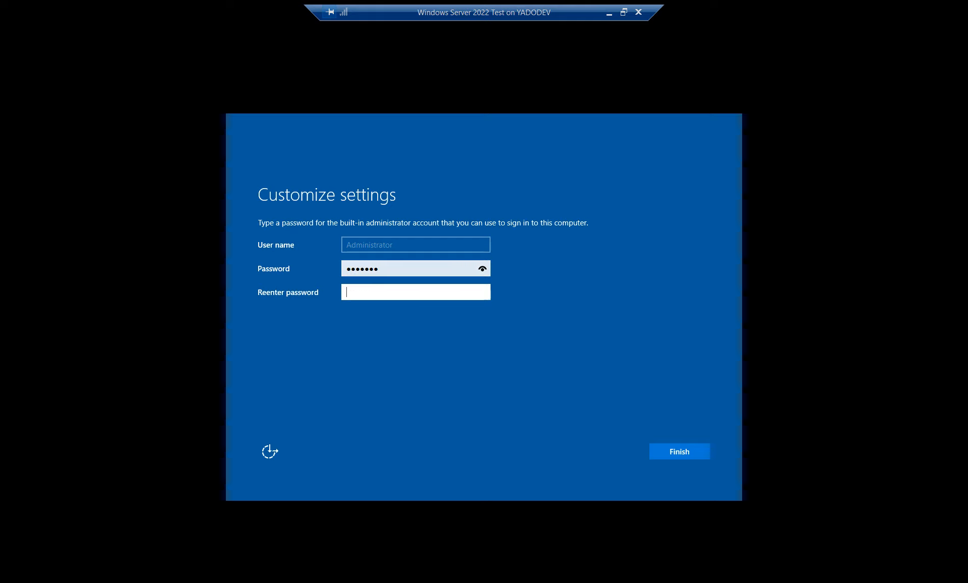
type("*******")
key("Return")
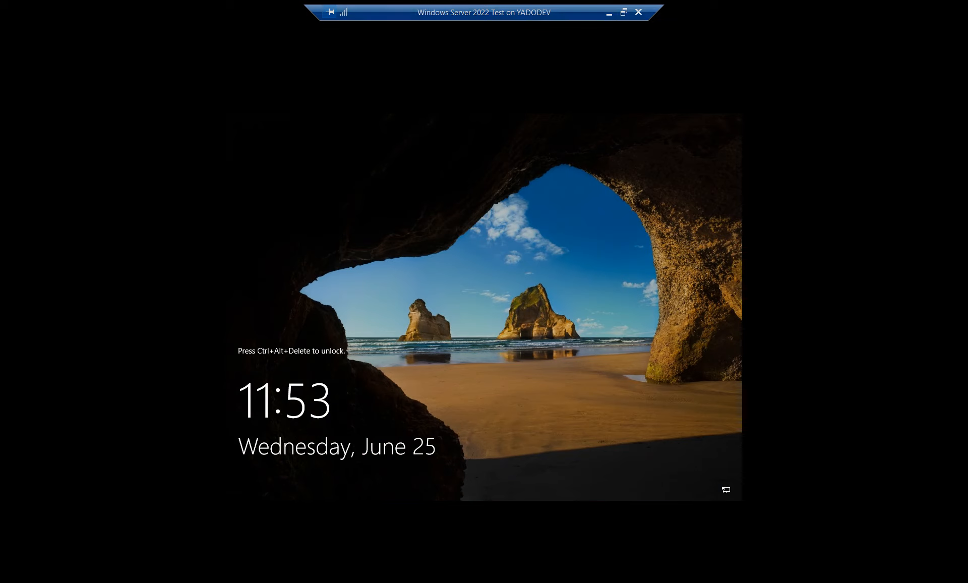
- Try the unlock sequence, then take the VM view out of full screen and dismiss the display configuration
key("ctrl+alt+End")
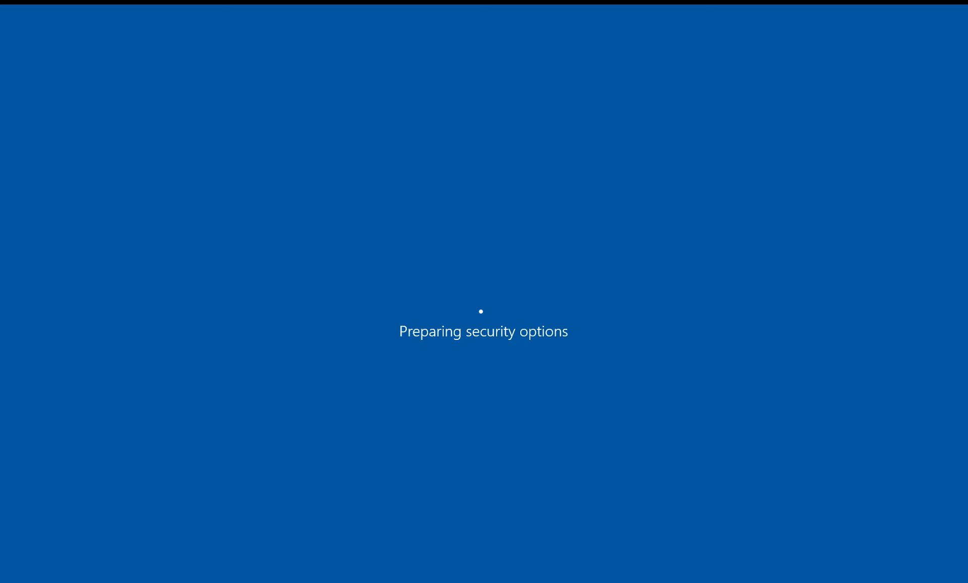
key("Escape")
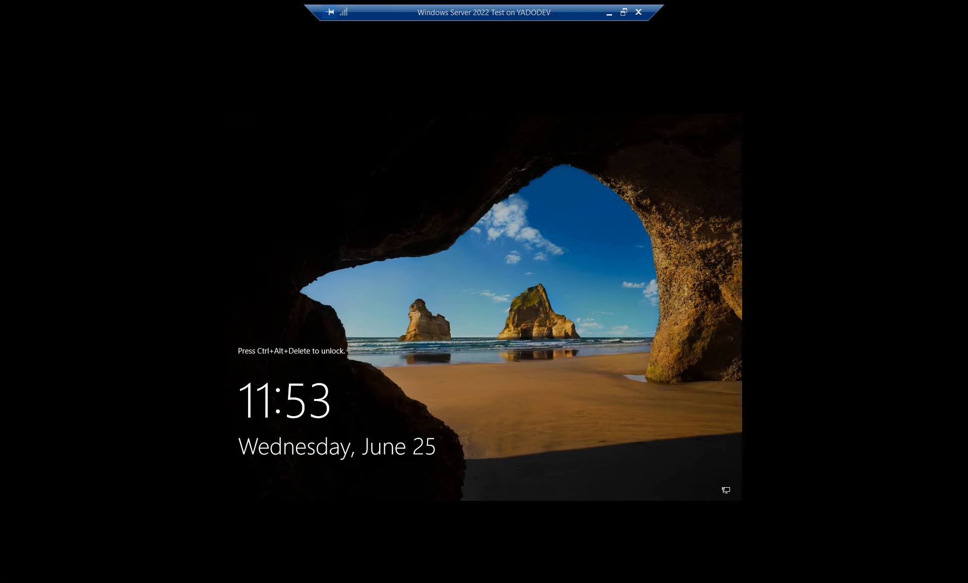
left_click(623, 11)
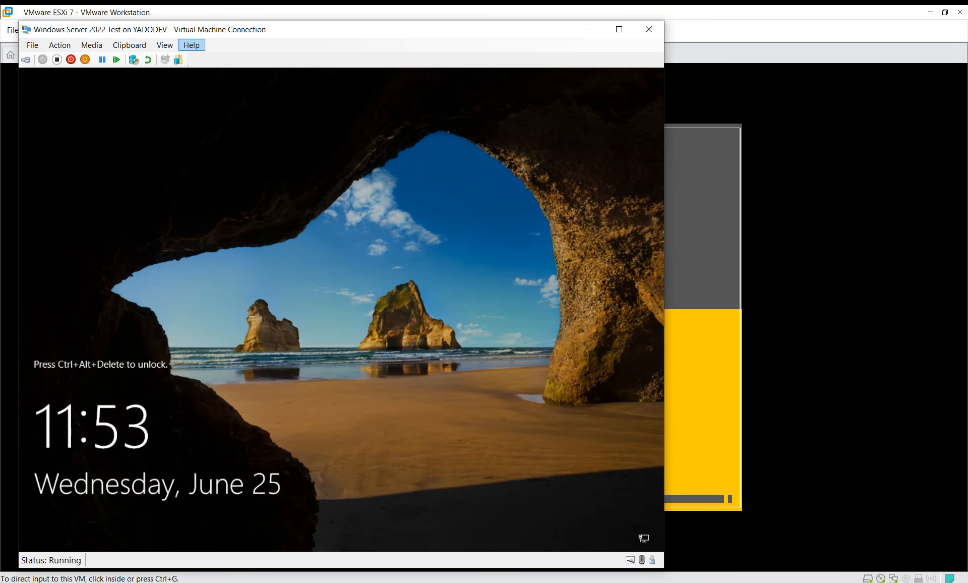
left_click(179, 60)
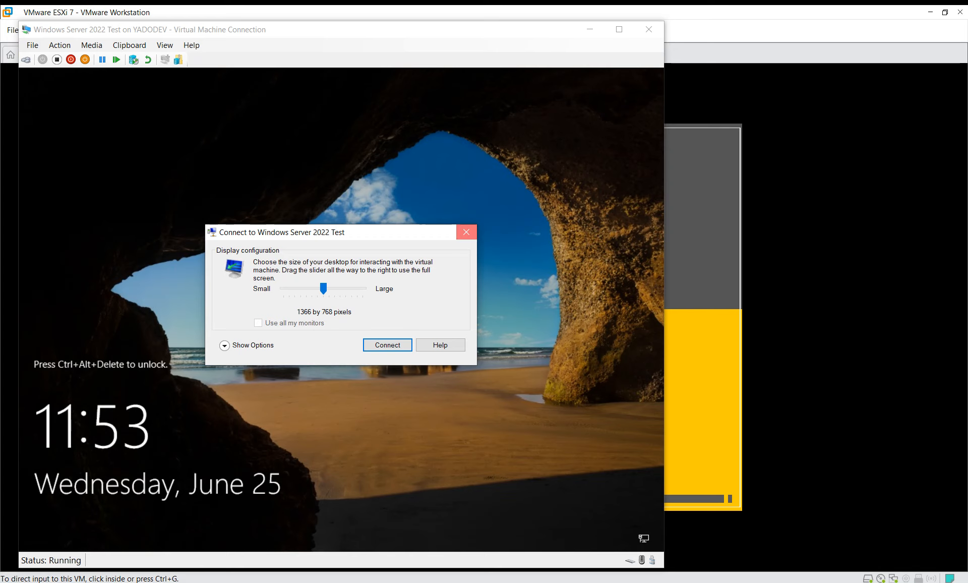
left_click(467, 232)
left_click(619, 30)
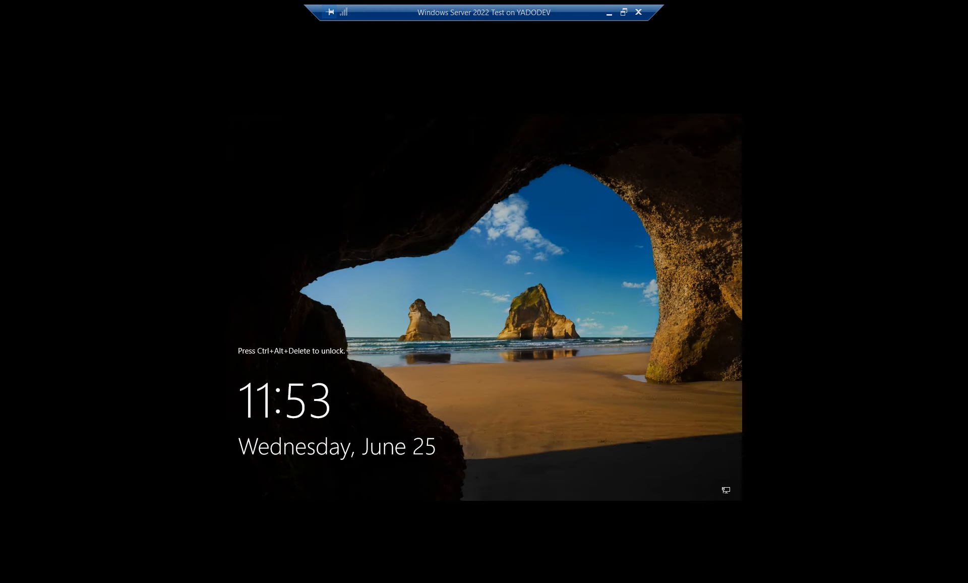
left_click(623, 12)
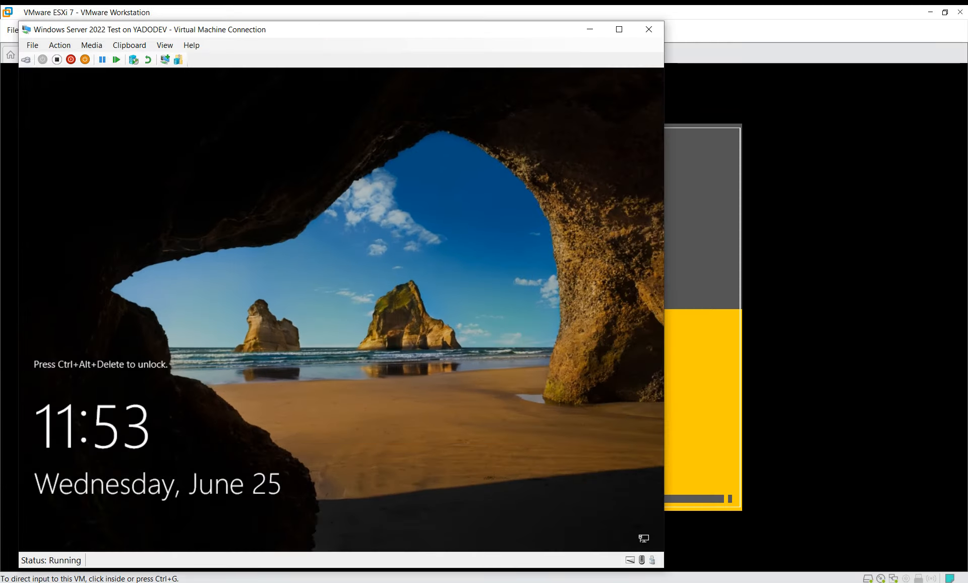
- Check on the ESXi window, then send Ctrl+Alt+Delete to the Windows Server VM from the connection menu
left_click(91, 46)
mouse_move(60, 45)
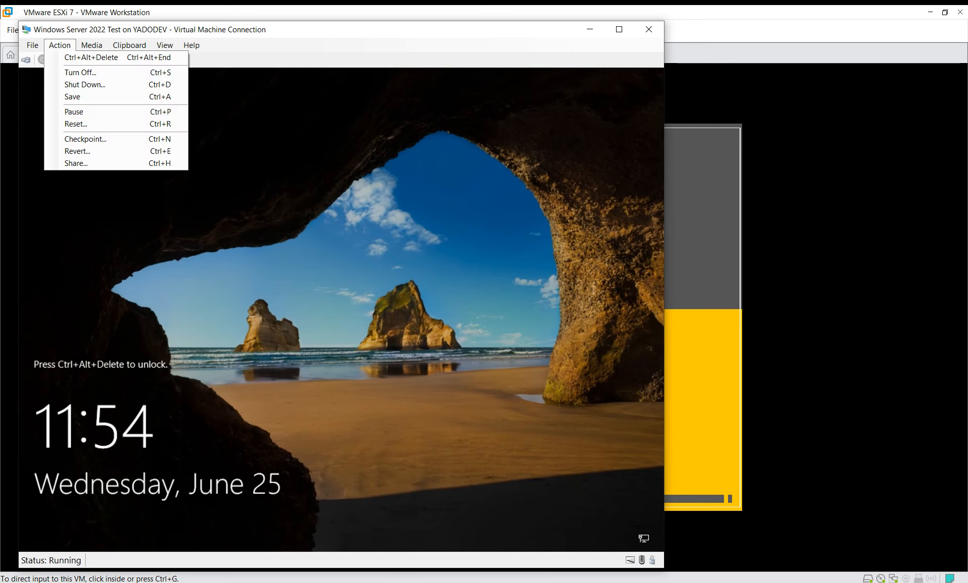
left_click(91, 57)
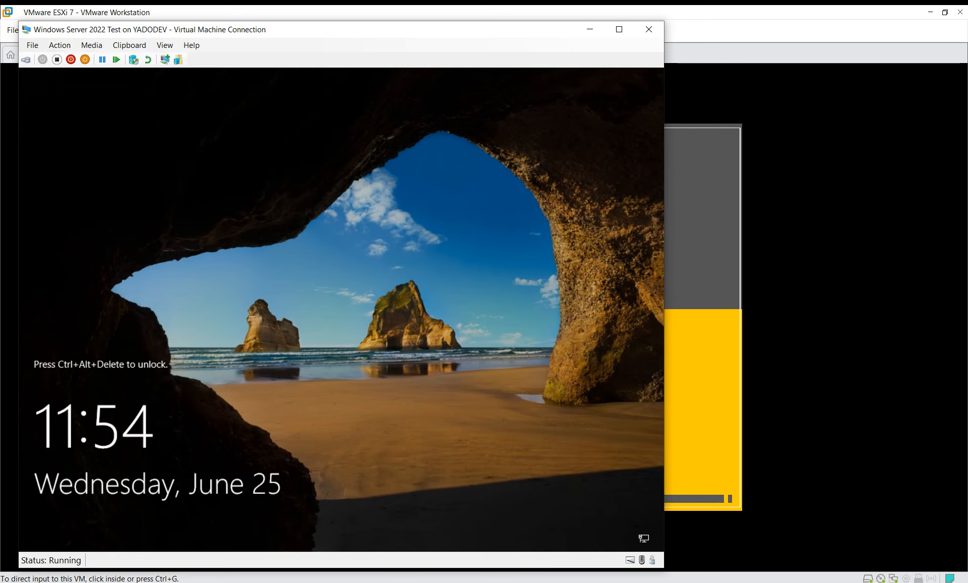
left_click(141, 582)
left_click(210, 527)
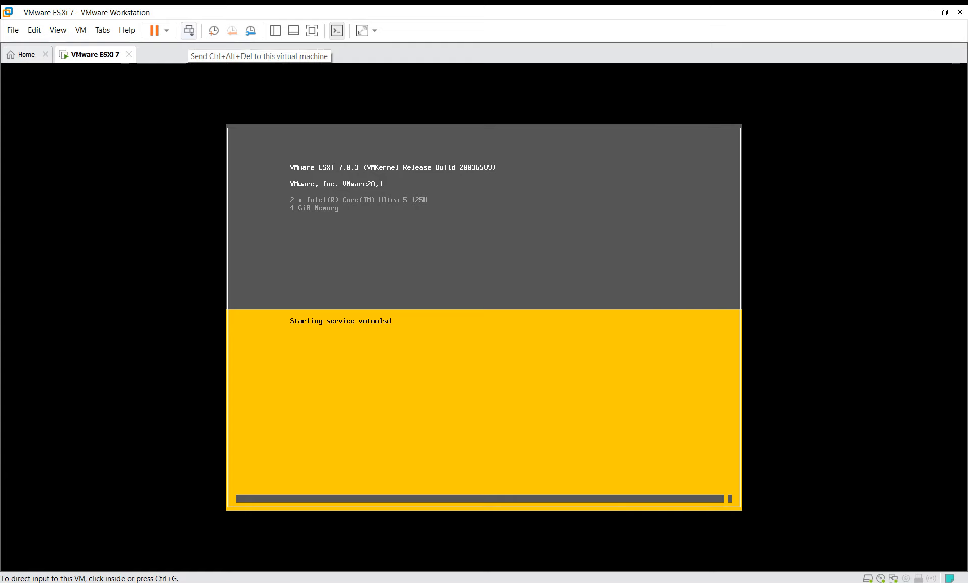
key("alt+Tab")
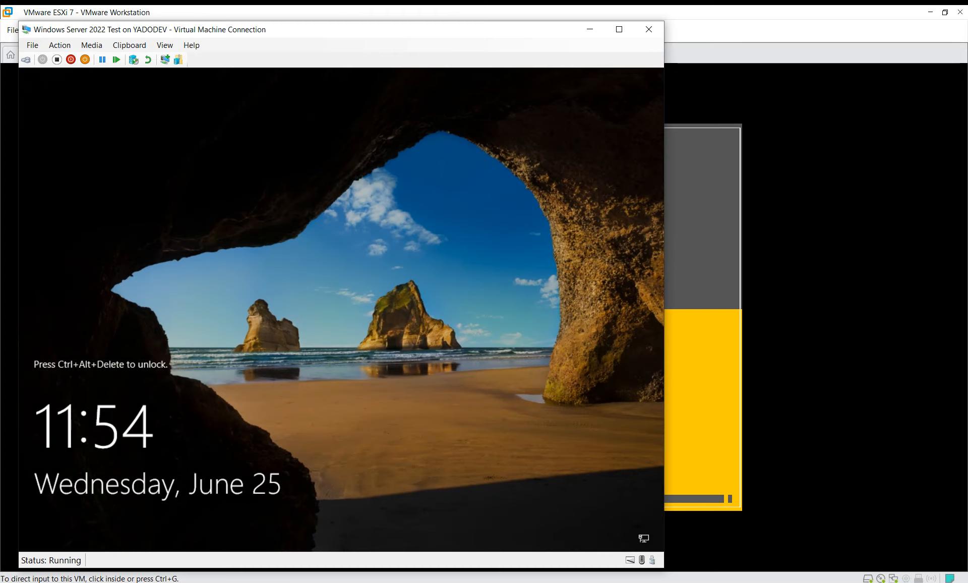
left_click(91, 46)
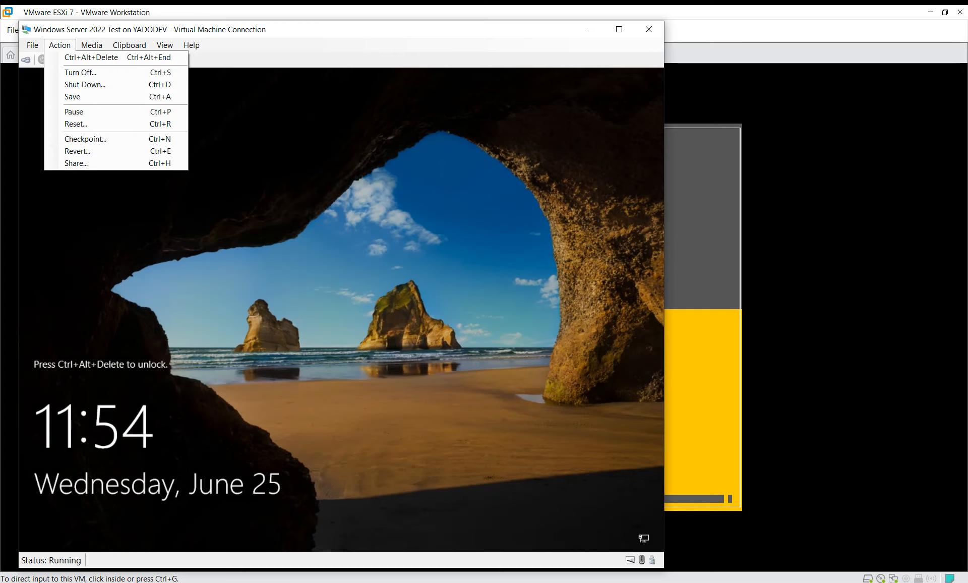
left_click(71, 58)
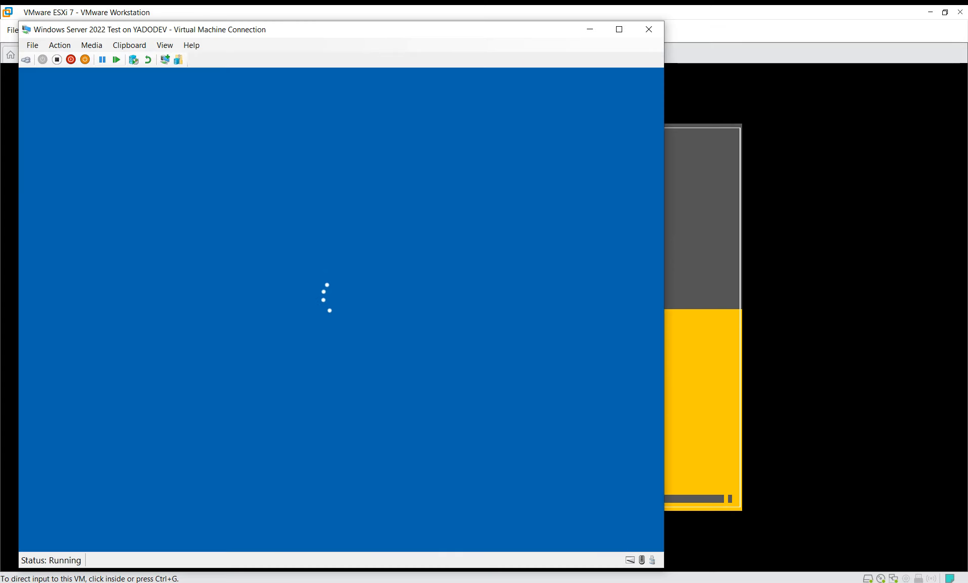
- Sign in as Administrator, then open Display settings from the desktop's right-click menu
type("*******")
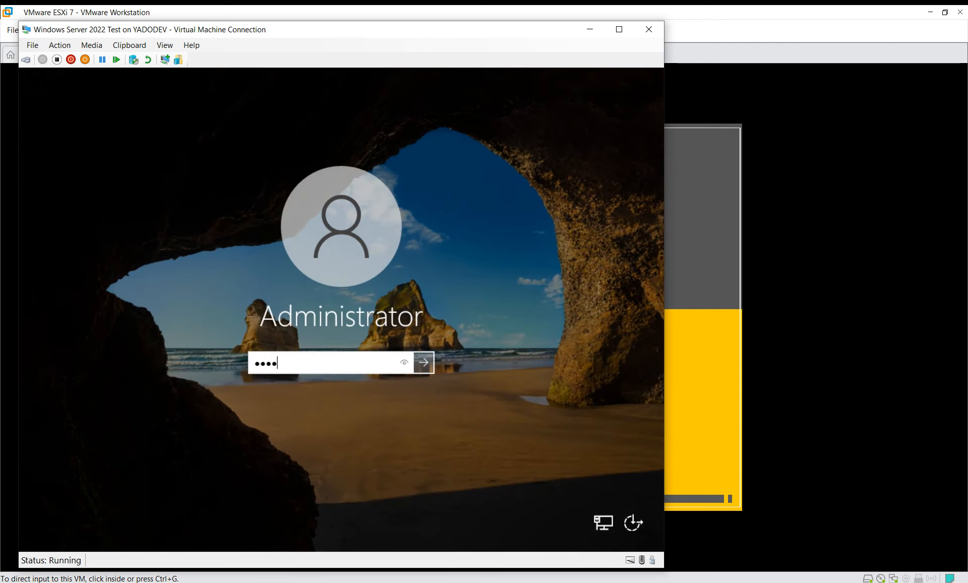
key("Return")
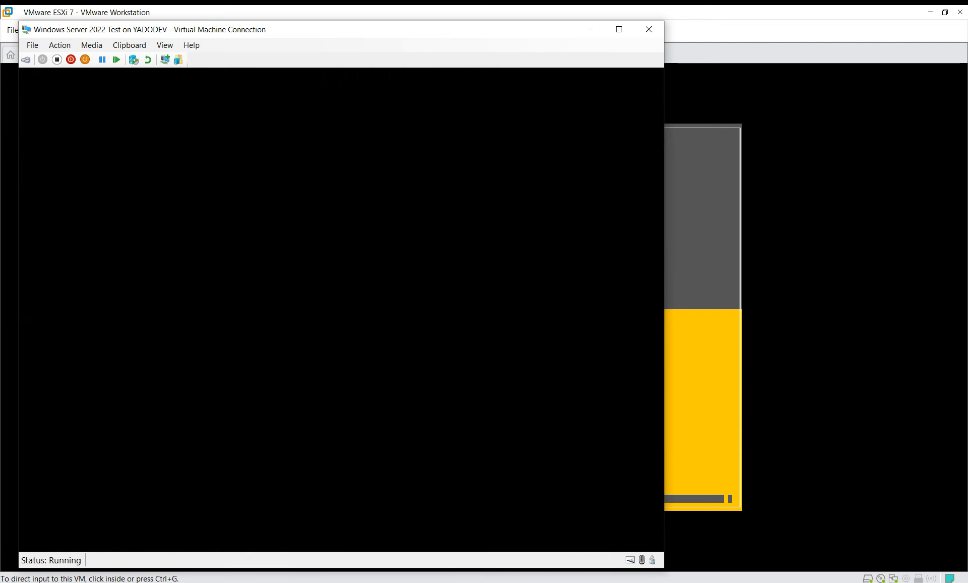
left_click(59, 46)
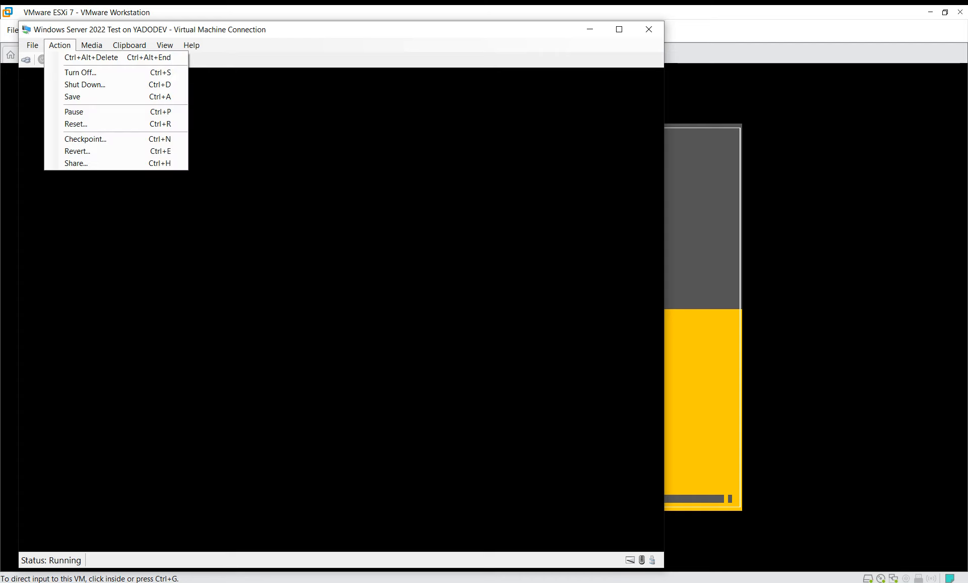
key("Right")
key("Right")
key("Right")
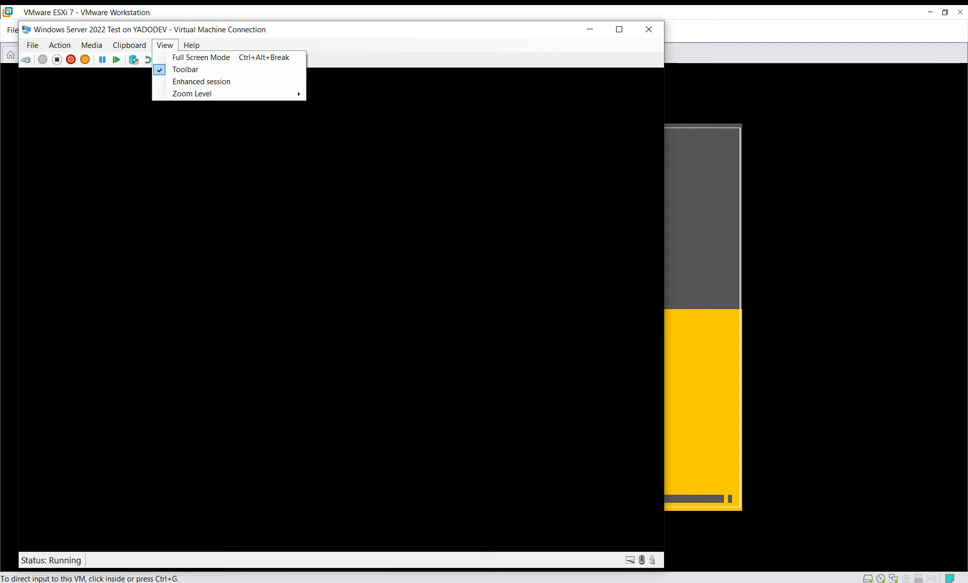
key("Left")
key("Left")
key("Left")
key("Left")
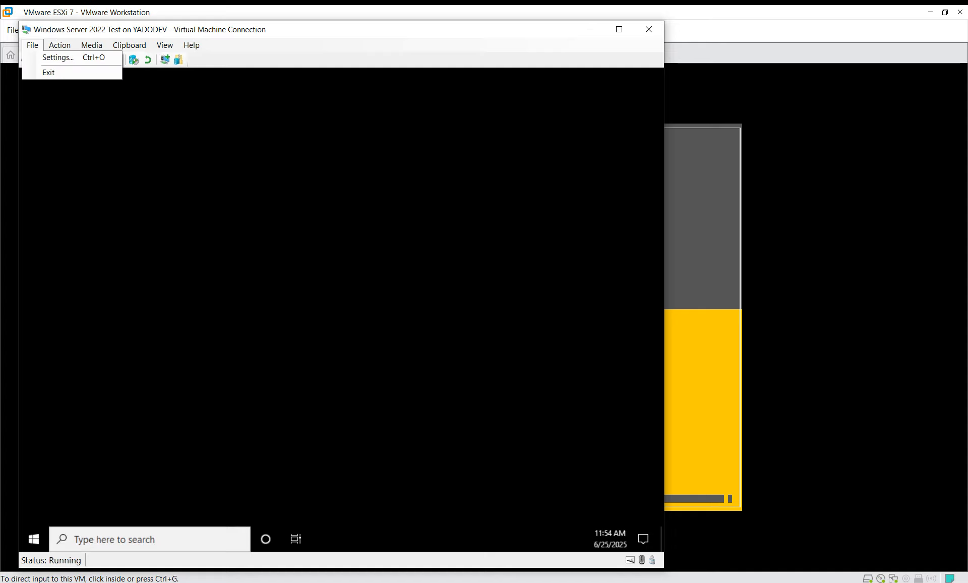
key("Escape")
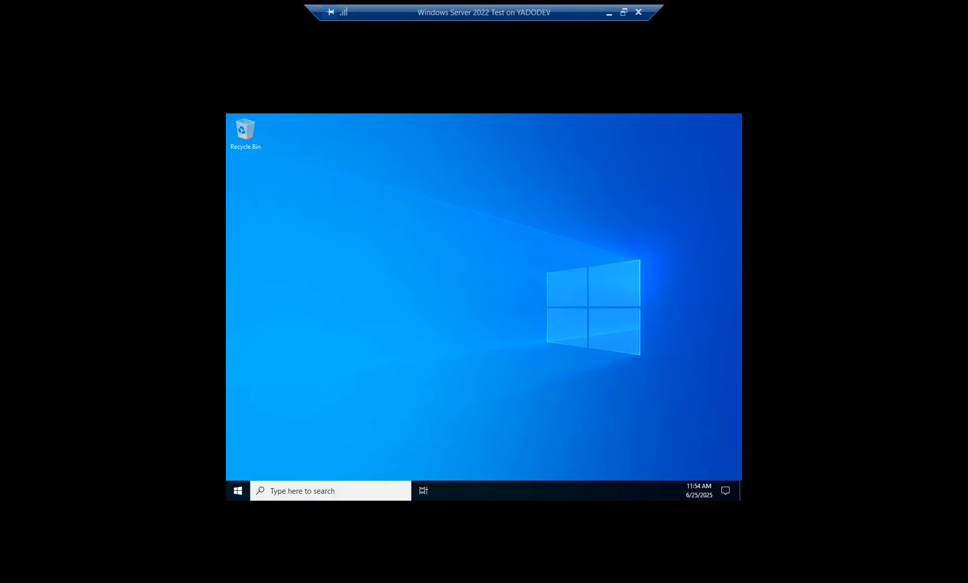
right_click(464, 259)
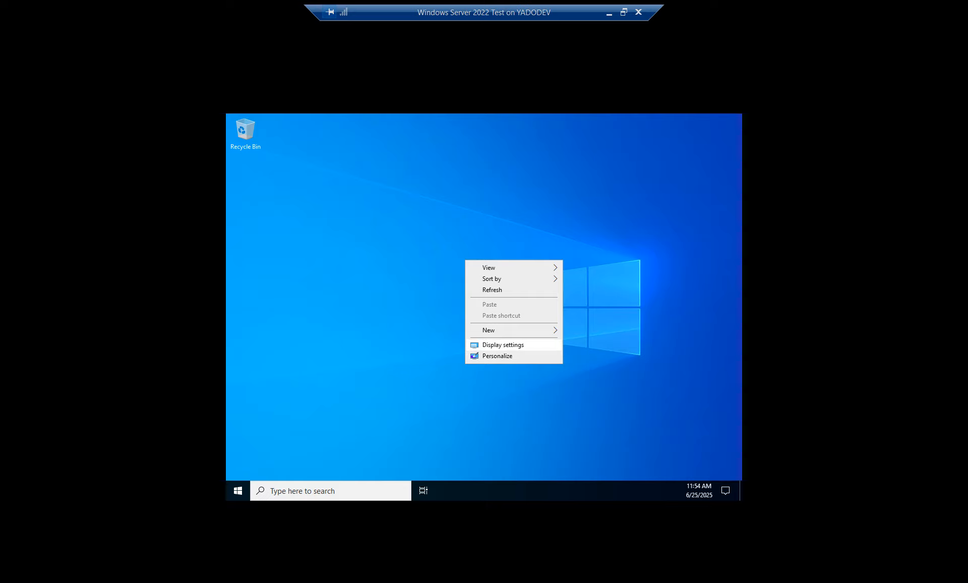
left_click(504, 345)
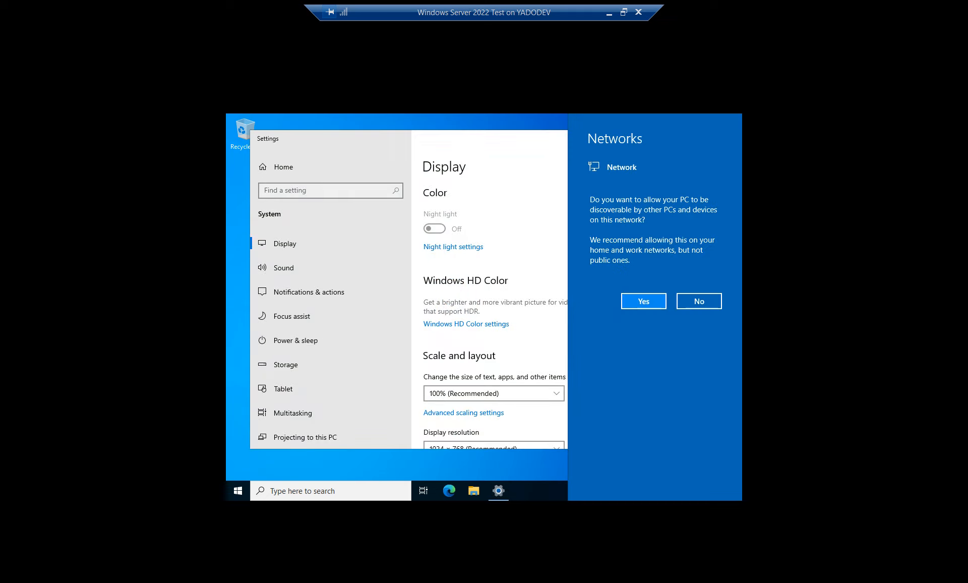
- Dismiss the network discovery prompt, switch the guest to 1920 × 1080 keeping the change, and close Settings
left_click(643, 301)
scroll(534, 297, "down", 5)
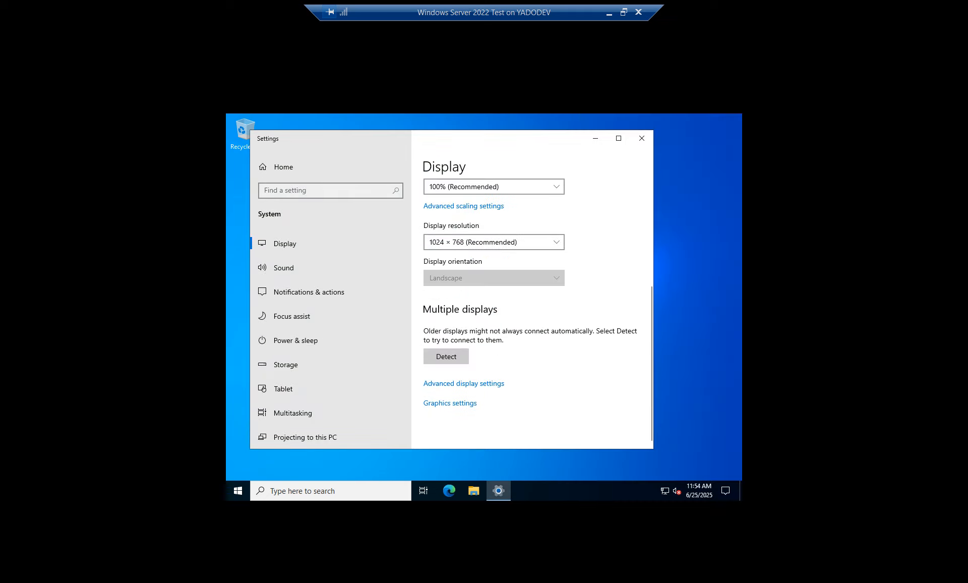
left_click(494, 242)
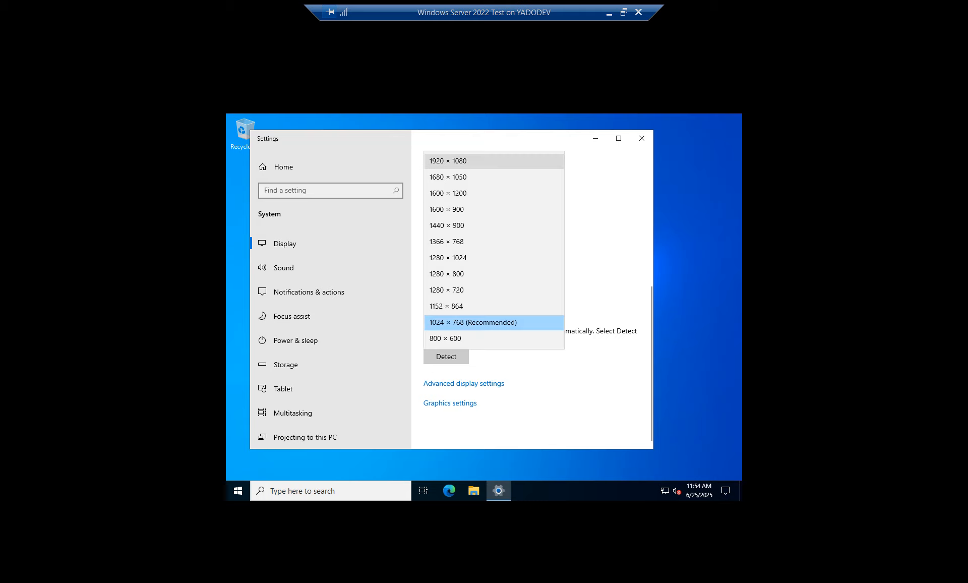
left_click(448, 160)
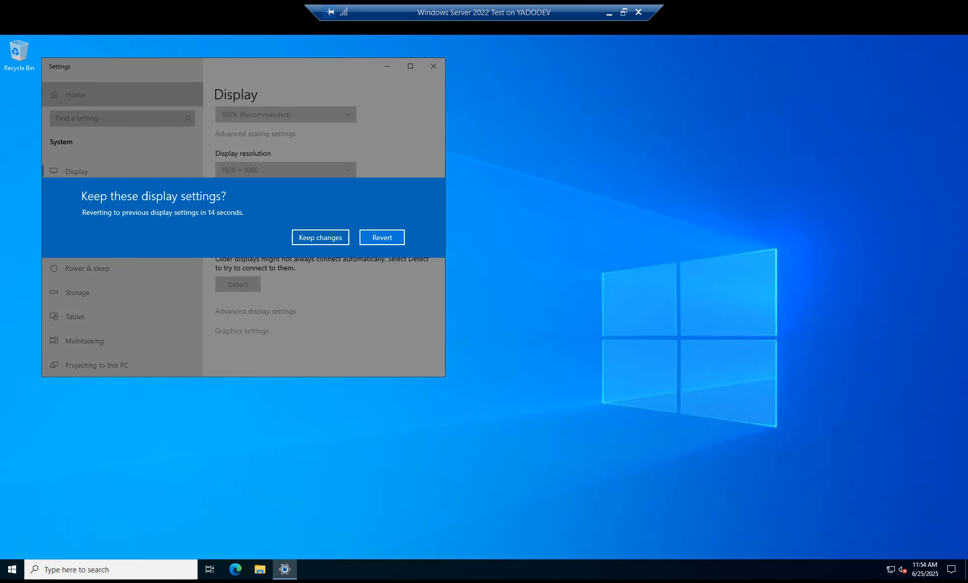
left_click(321, 237)
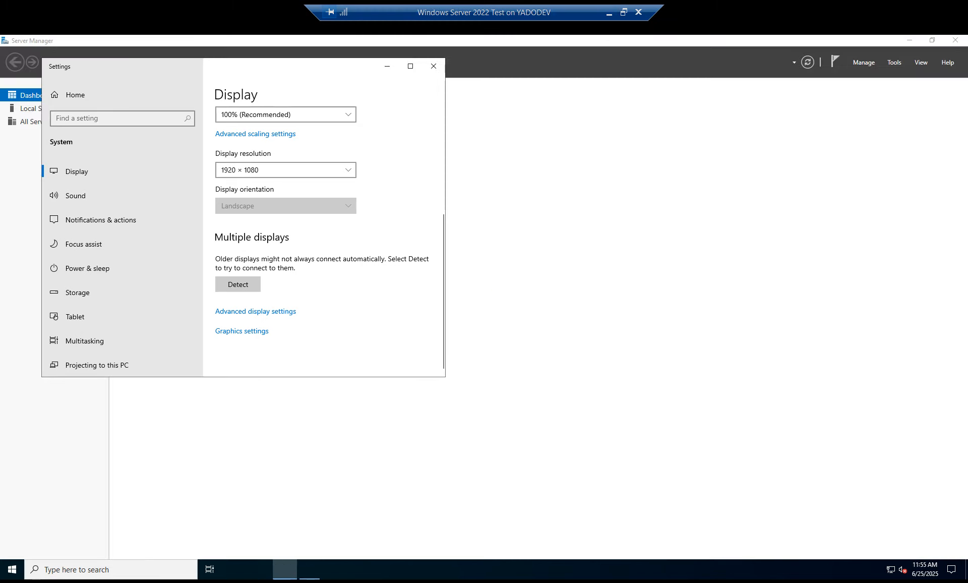
left_click(433, 66)
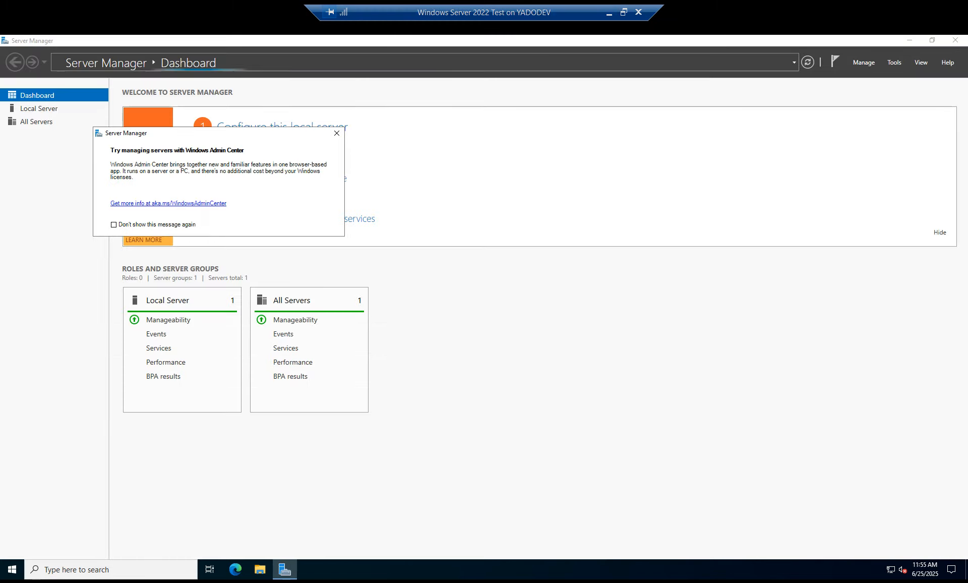
- Close the Windows Admin Center notice and minimize Server Manager
left_click(337, 133)
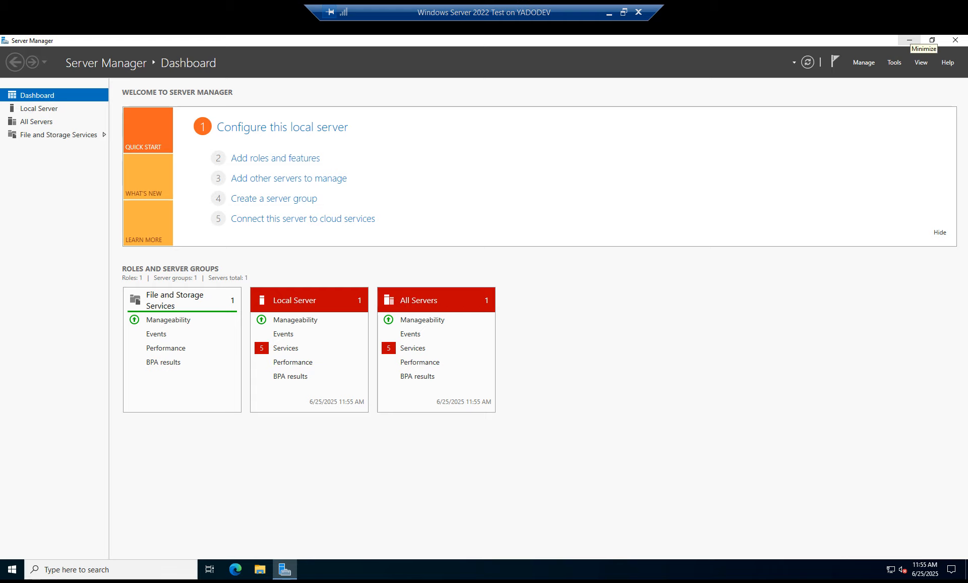
left_click(909, 39)
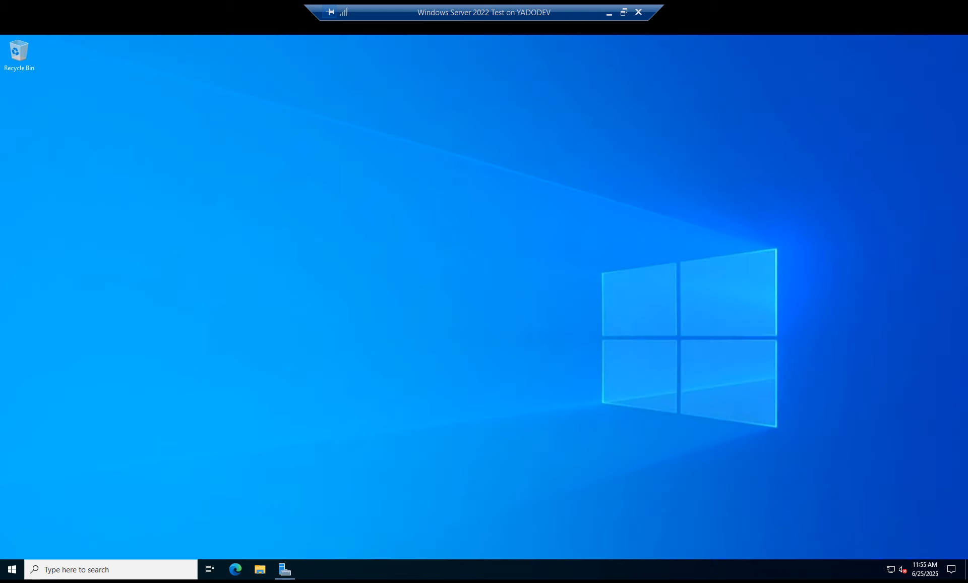
- Launch cmd from the Run dialog and run ipconfig in it
key("super+r")
type("cmd")
key("Return")
type("ipconfig")
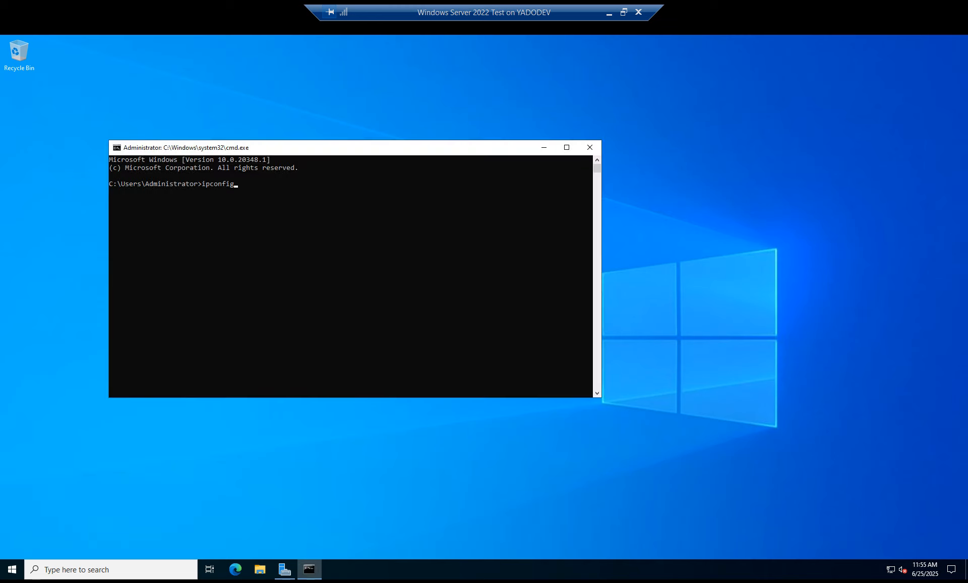
key("Return")
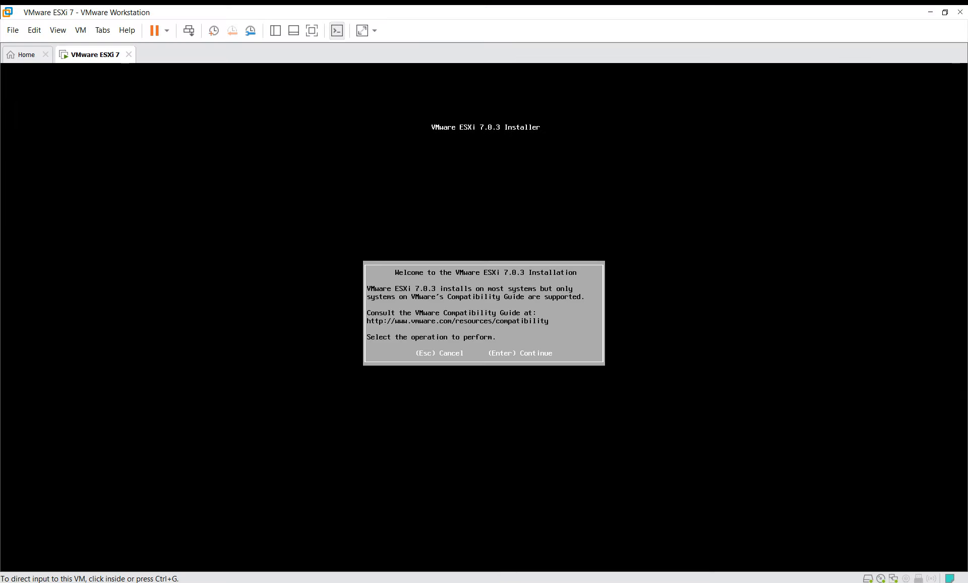
- Bring Hyper-V Manager forward and check the checkpoint's networking and summary details
mouse_move(136, 582)
left_click(205, 540)
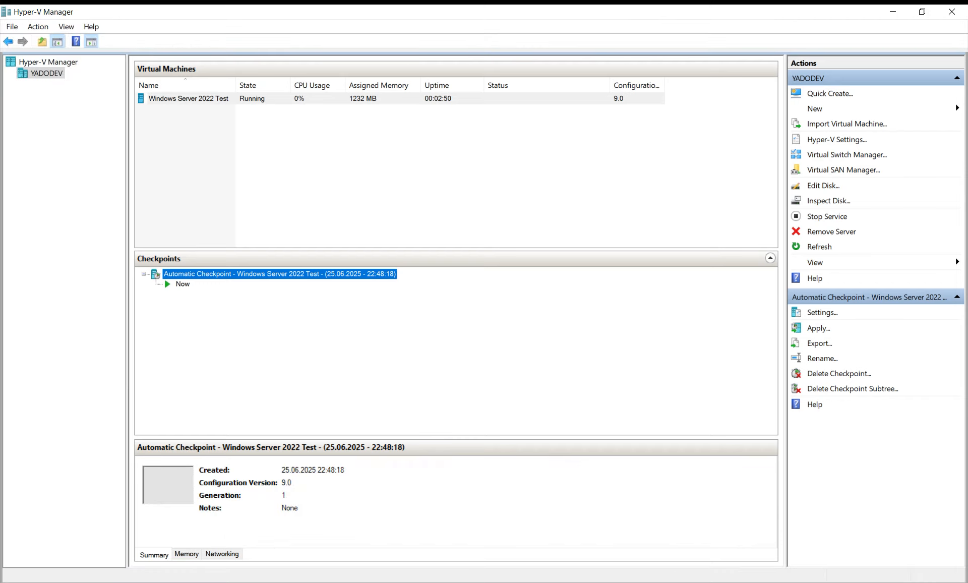
left_click(222, 554)
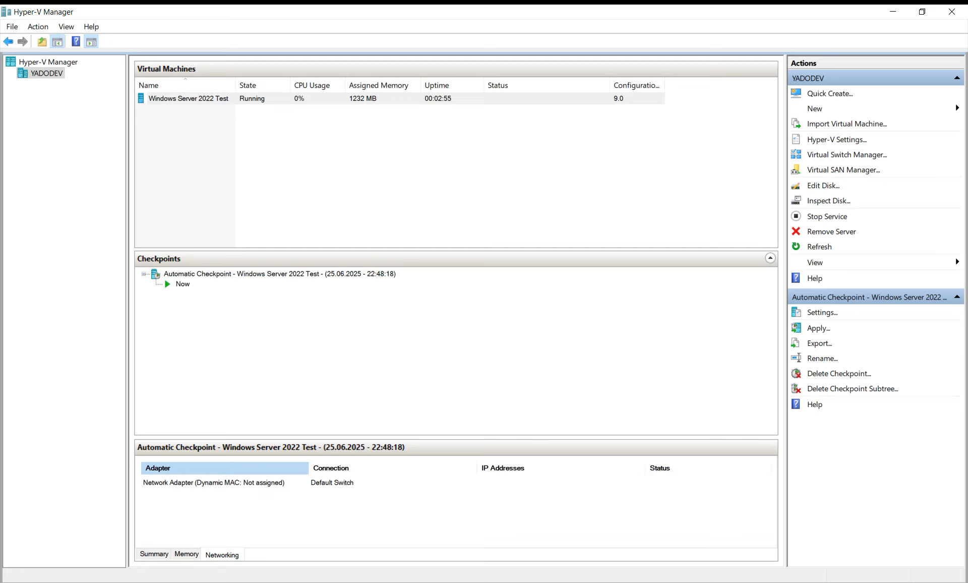
left_click(155, 555)
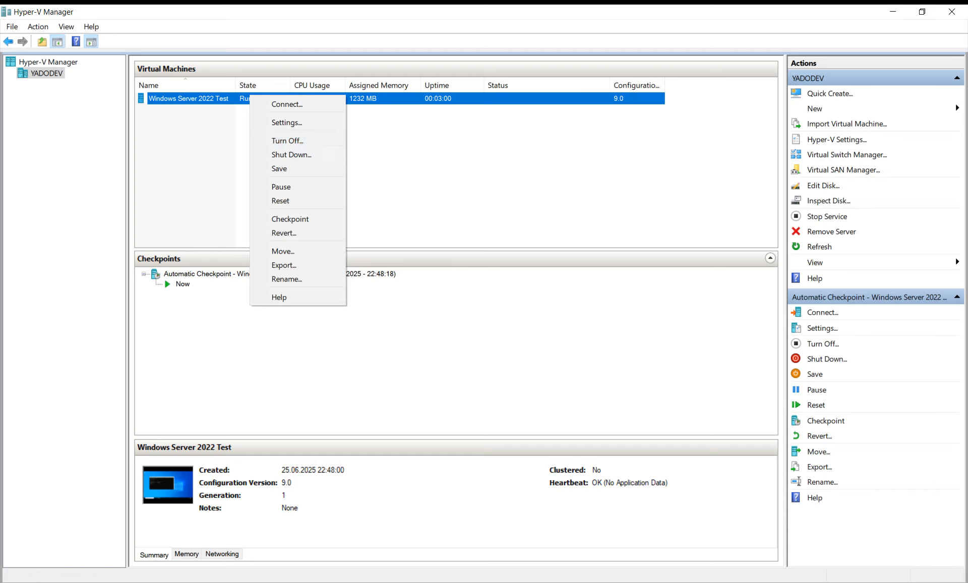
key("Escape")
- Review the VM's networking, memory and summary details, then turn Windows Server 2022 Test off
left_click(222, 554)
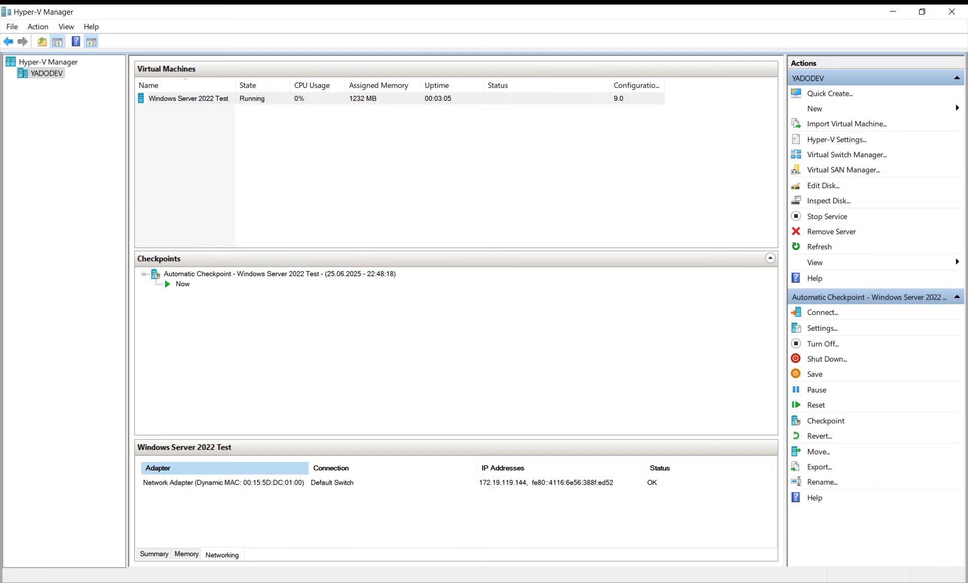
left_click(186, 554)
left_click(154, 554)
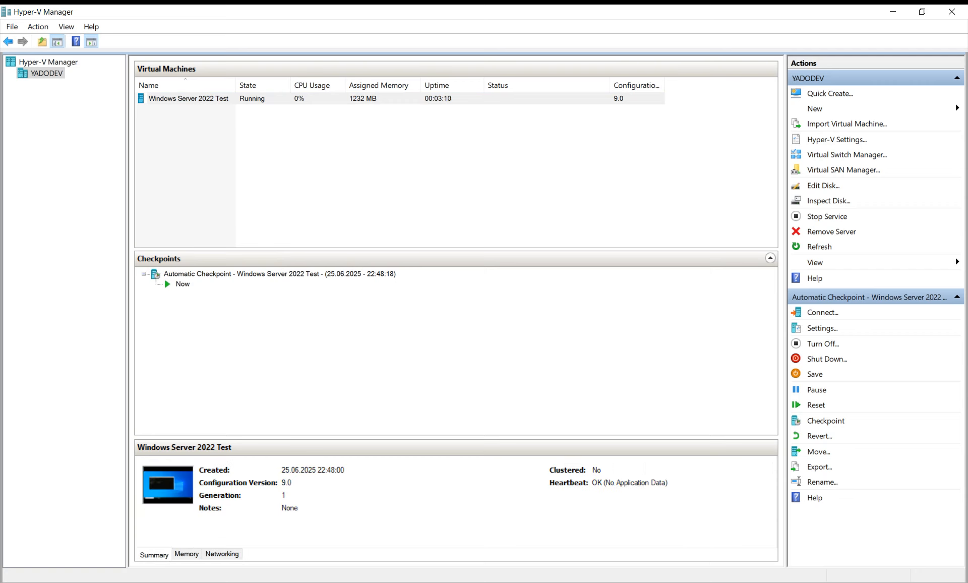
right_click(287, 99)
left_click(323, 147)
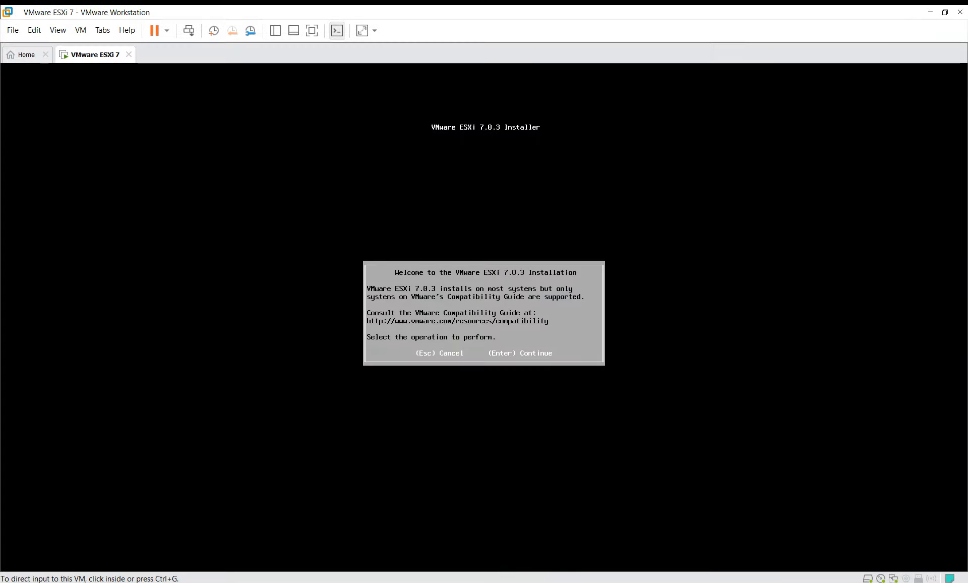
- Get the ESXi 7.0.3 installer past the welcome screen and accept the EULA
key("ctrl+g")
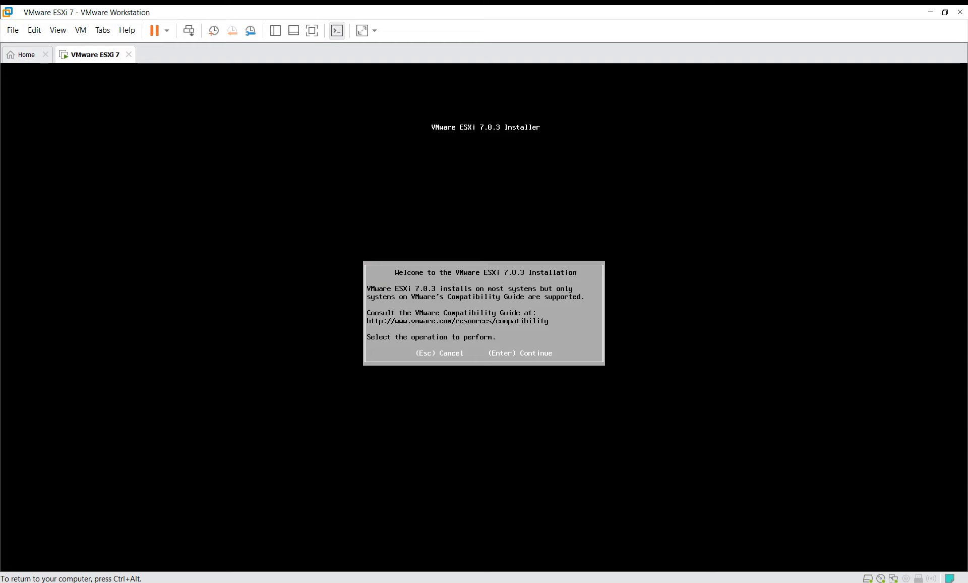
key("Return")
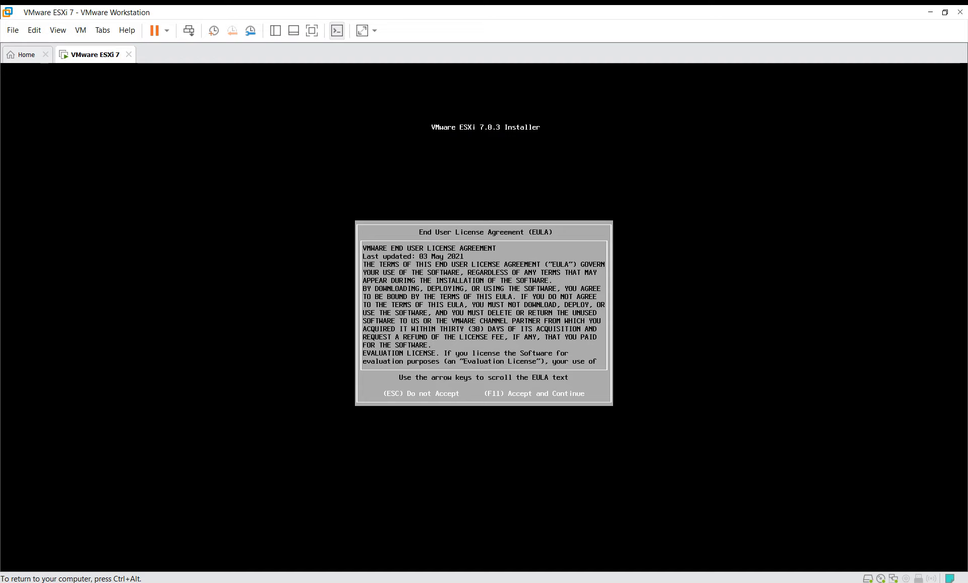
key("F11")
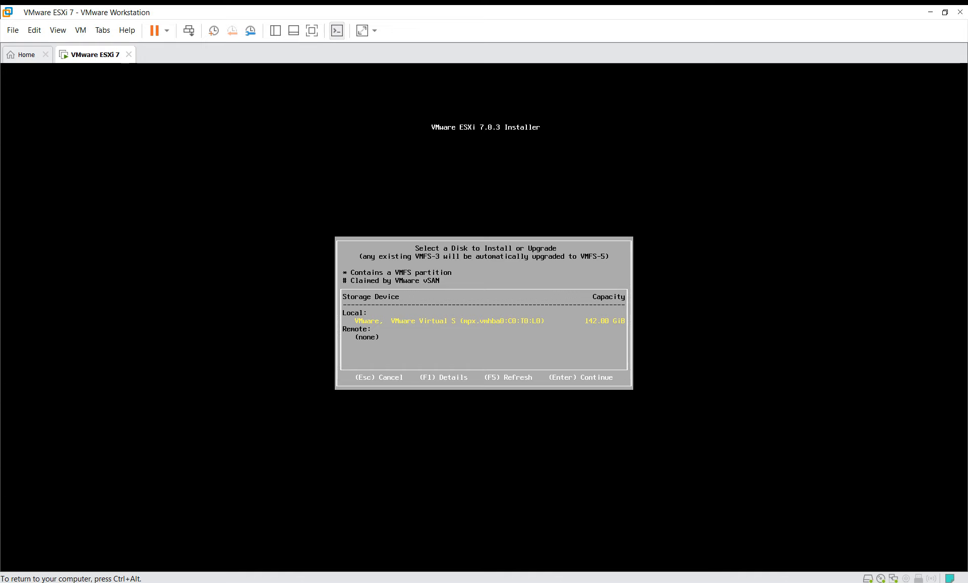
- Choose the 142.00 GiB local disk as the install target and confirm the US Default keyboard layout
key("Return")
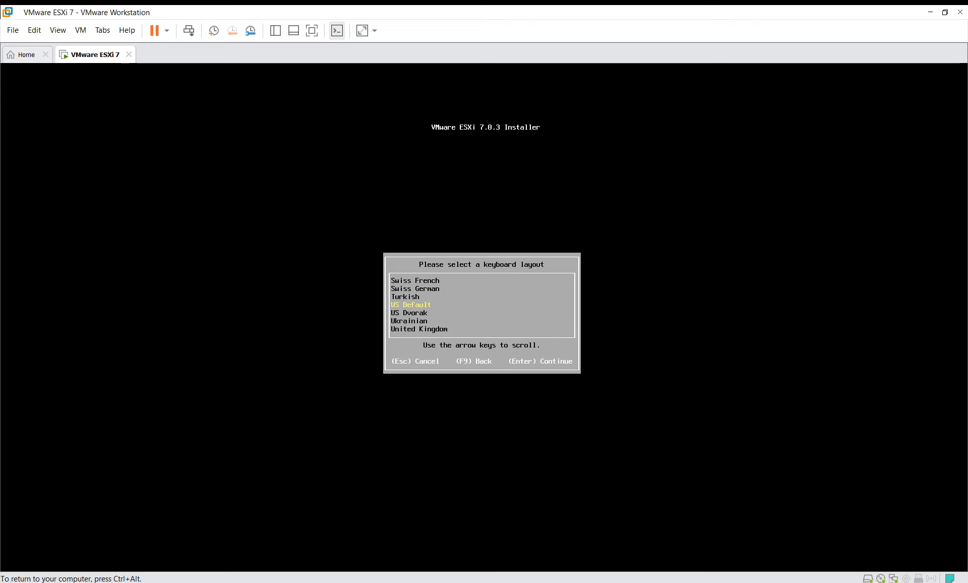
key("Down")
key("Down")
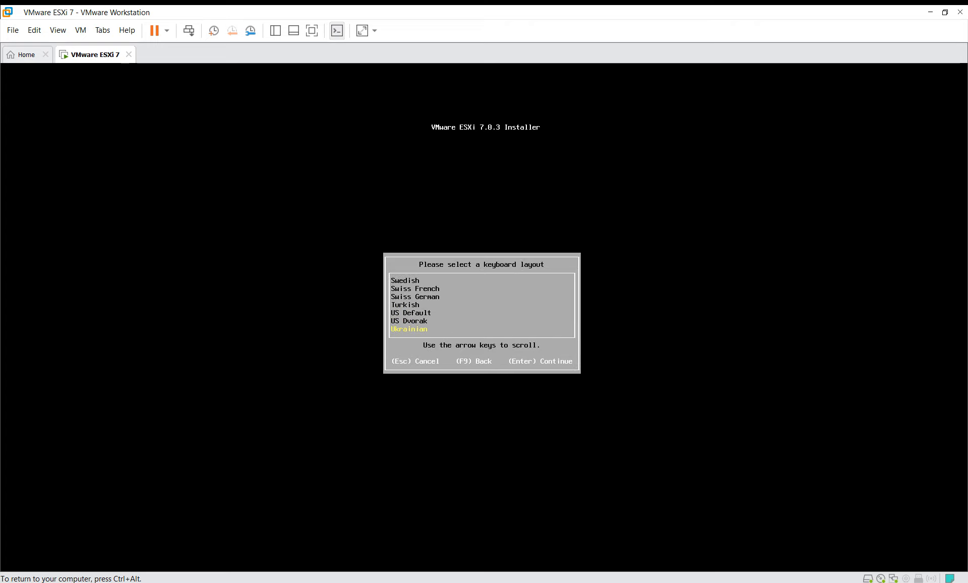
key("Up")
key("Up")
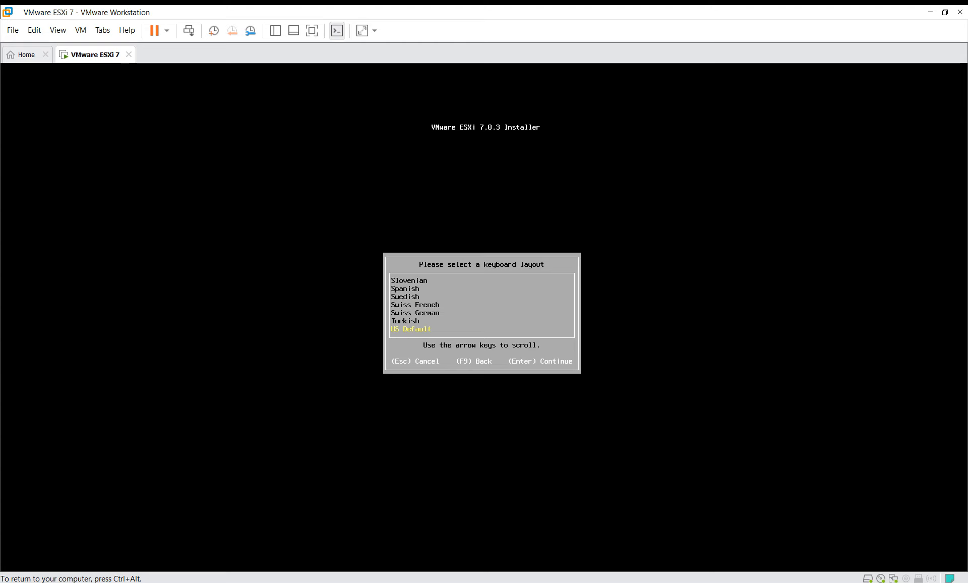
key("Return")
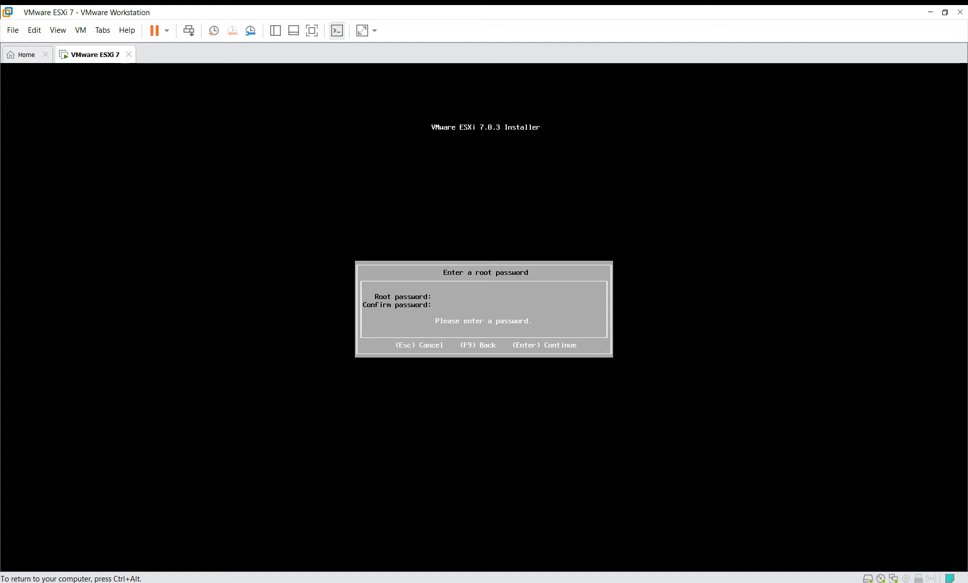
- Type the ESXi root password, try to confirm it, then erase the confirmation to retype it
type("*")
key("BackSpace")
key("BackSpace")
type("*******")
key("Down")
type("*******")
key("Return")
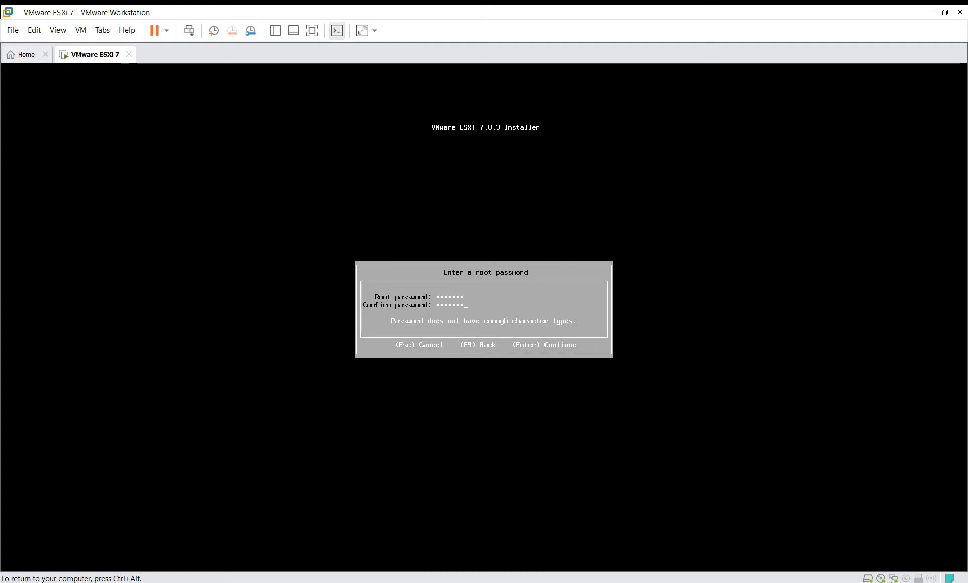
key("BackSpace")
key("BackSpace")
key("BackSpace")
key("BackSpace")
key("BackSpace")
key("BackSpace")
key("BackSpace")
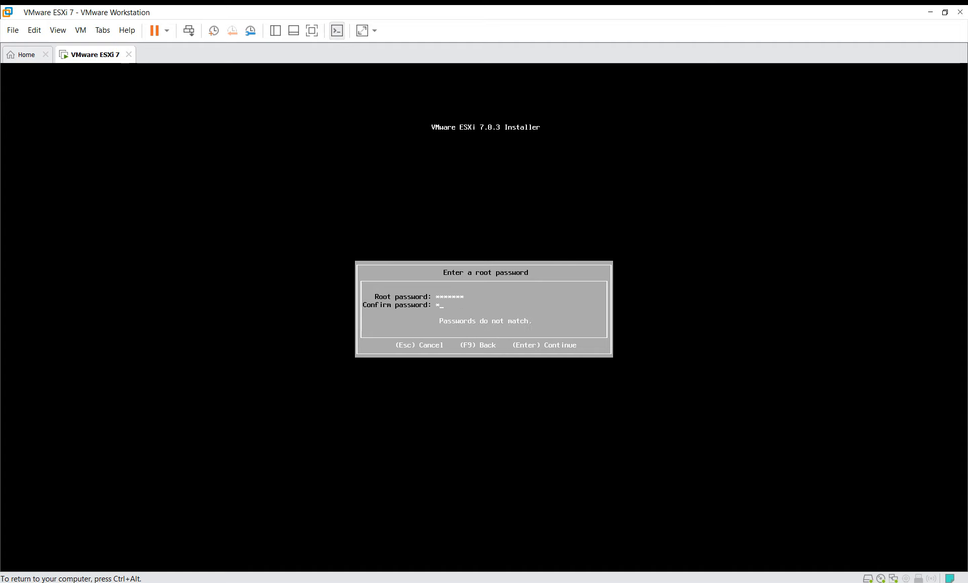
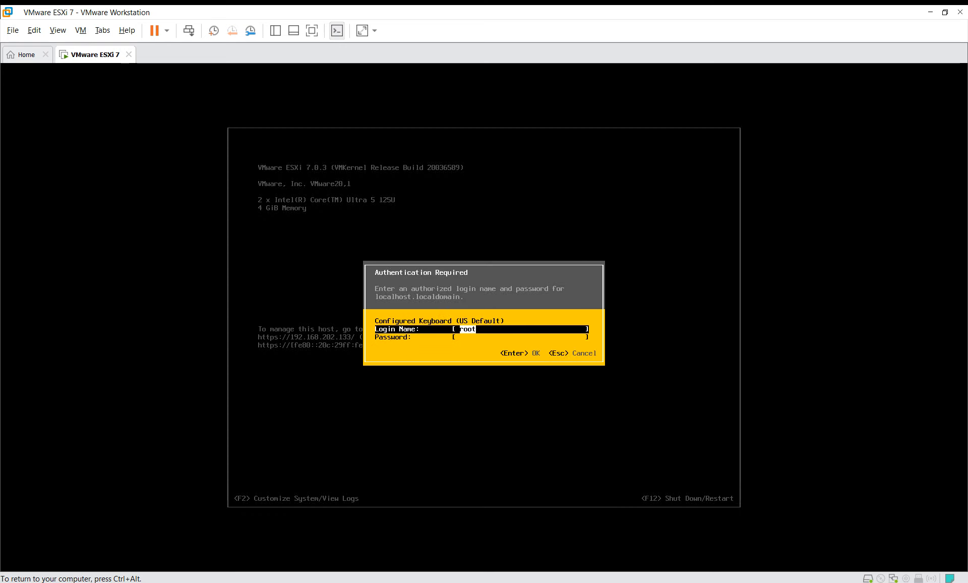
- Log in to the ESXi console as root with the root password
key("Tab")
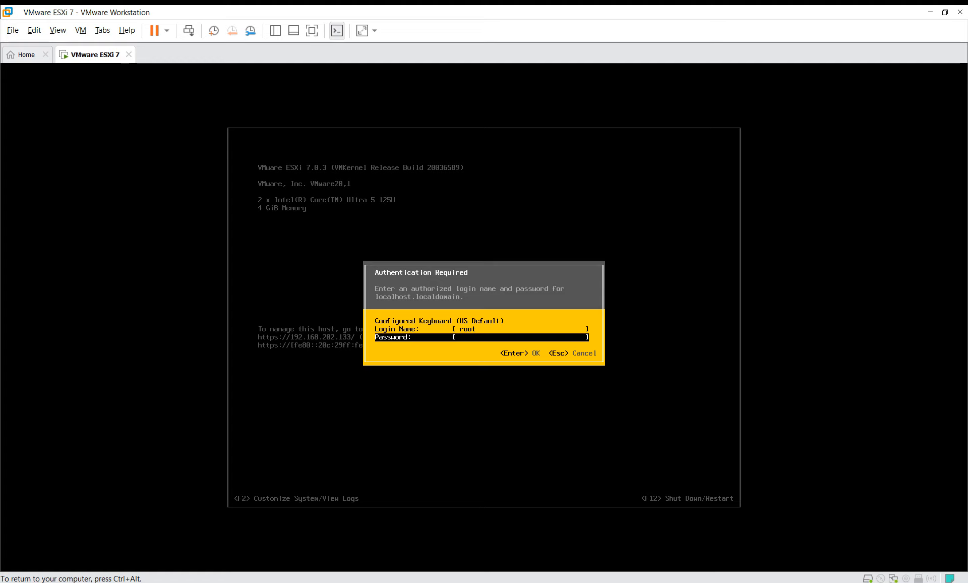
type("*********")
key("Return")
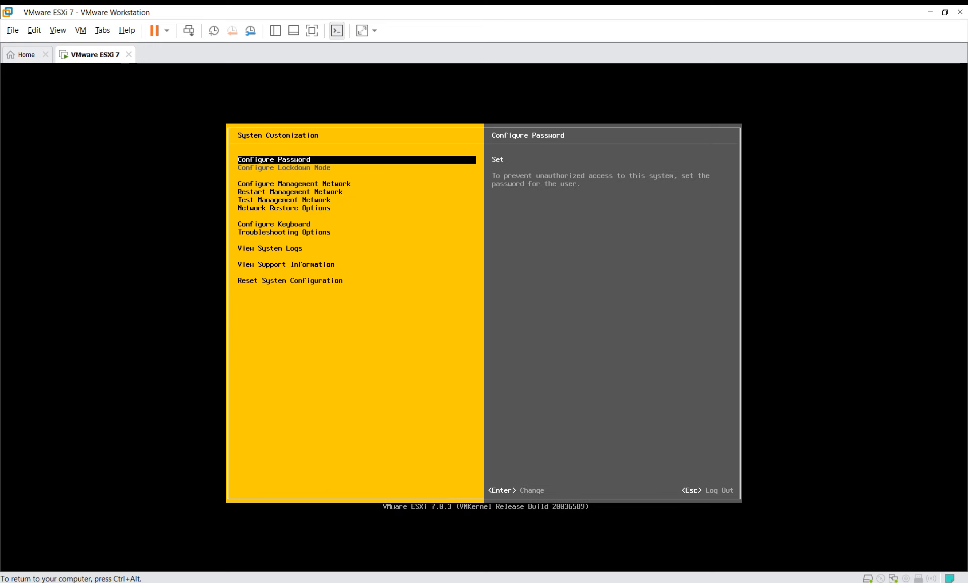
- Open Configure Management Network from the System Customization menu
key("Down")
key("Up")
key("Down")
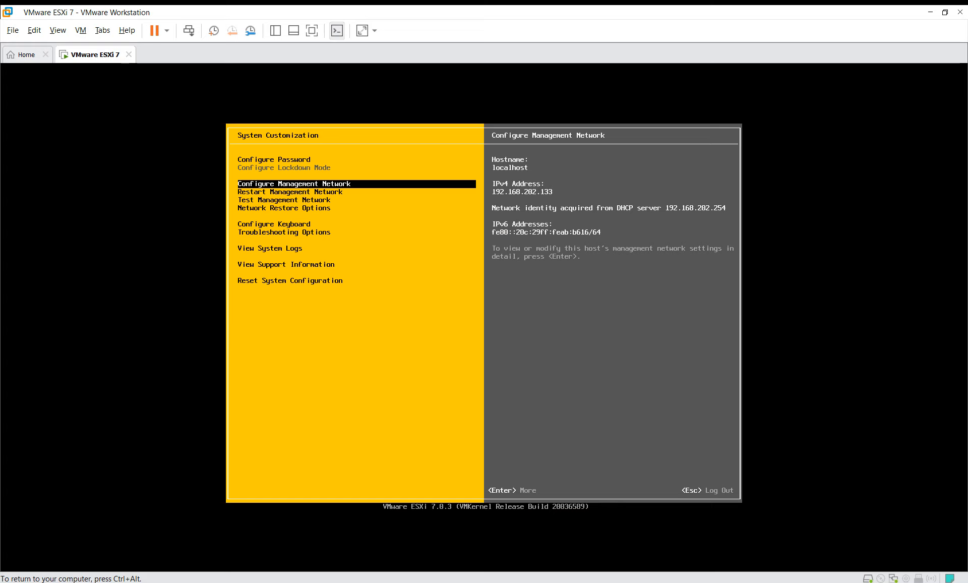
key("Down")
key("Down")
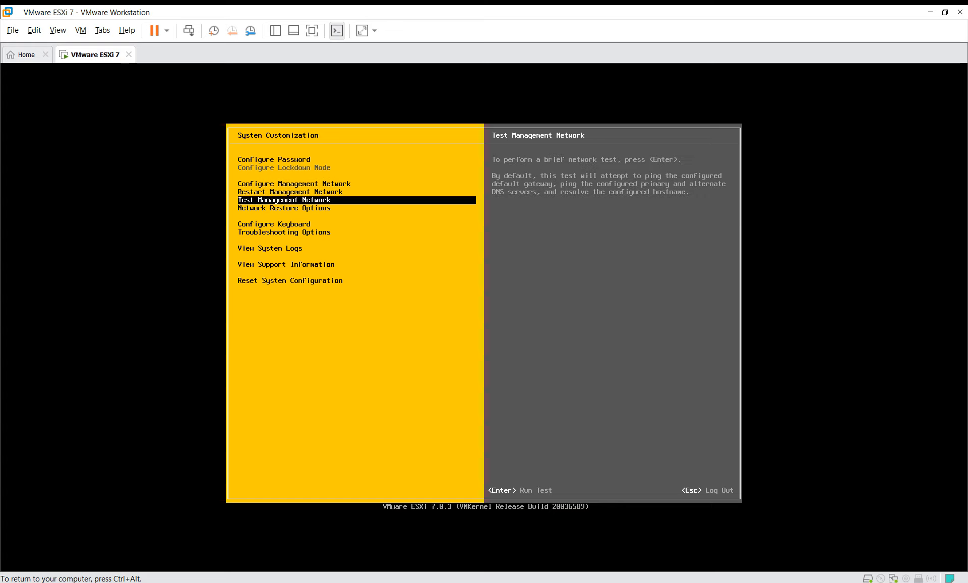
key("Down")
key("Down")
key("Up")
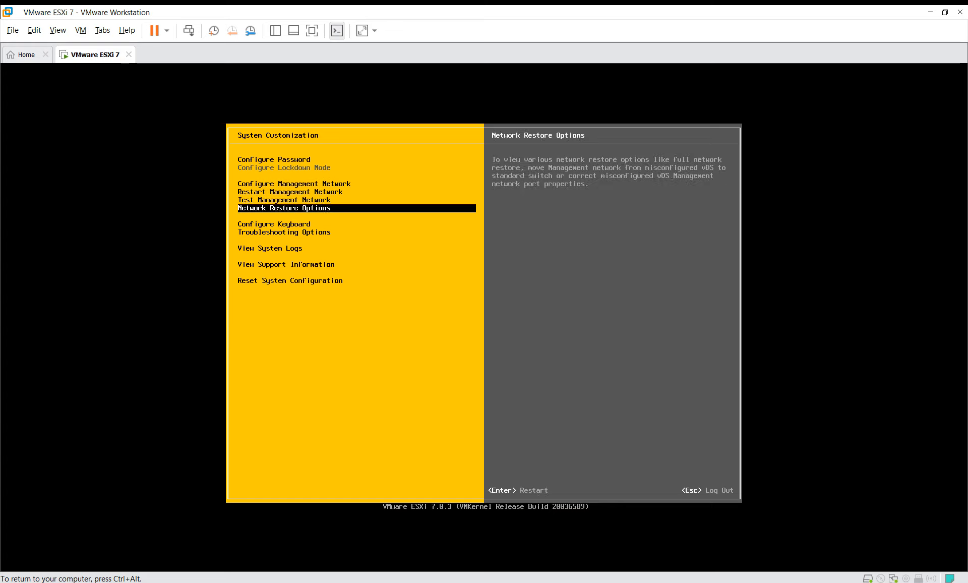
key("Up")
key("Up")
key("Up")
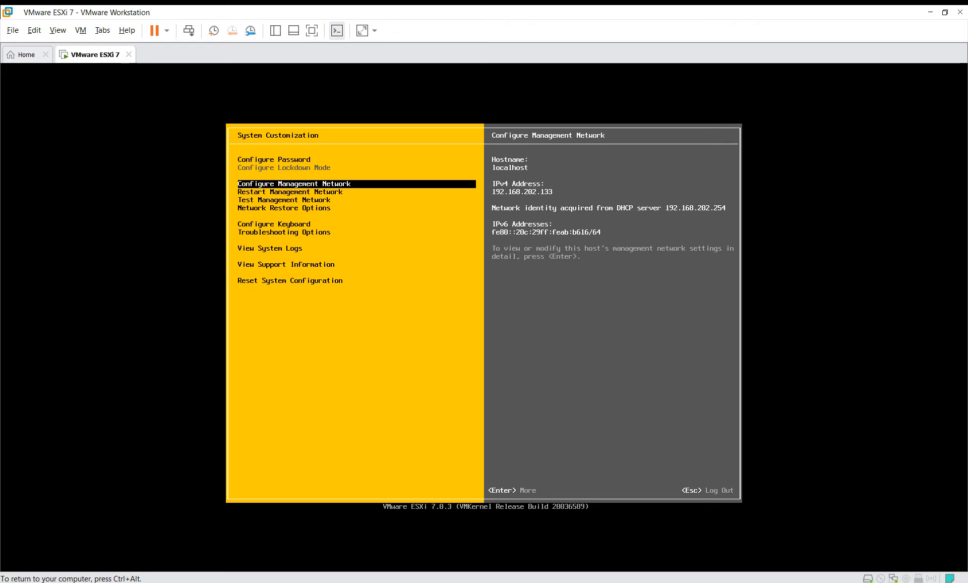
key("Return")
key("Down")
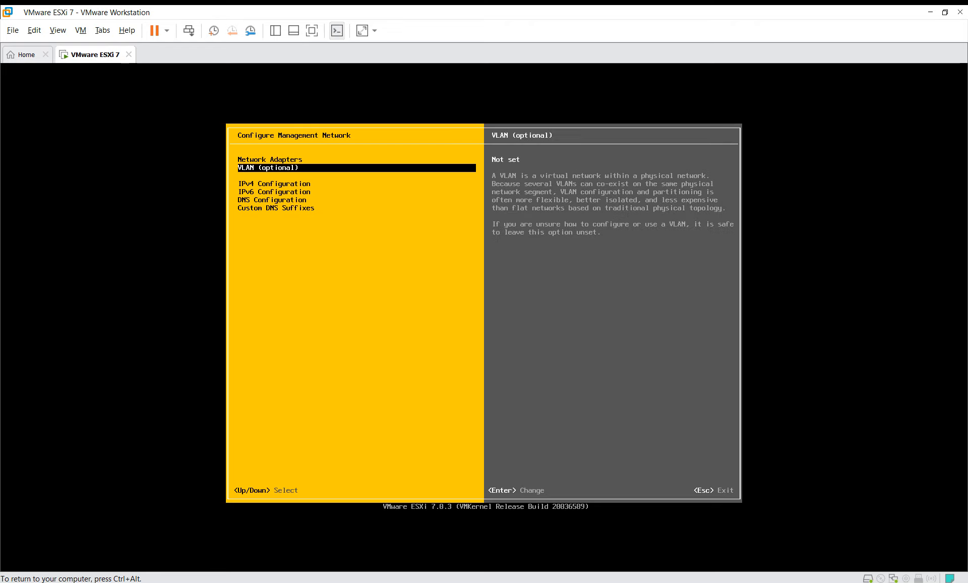
- In IPv4 Configuration, switch the management network to a static IPv4 address
key("Down")
key("Return")
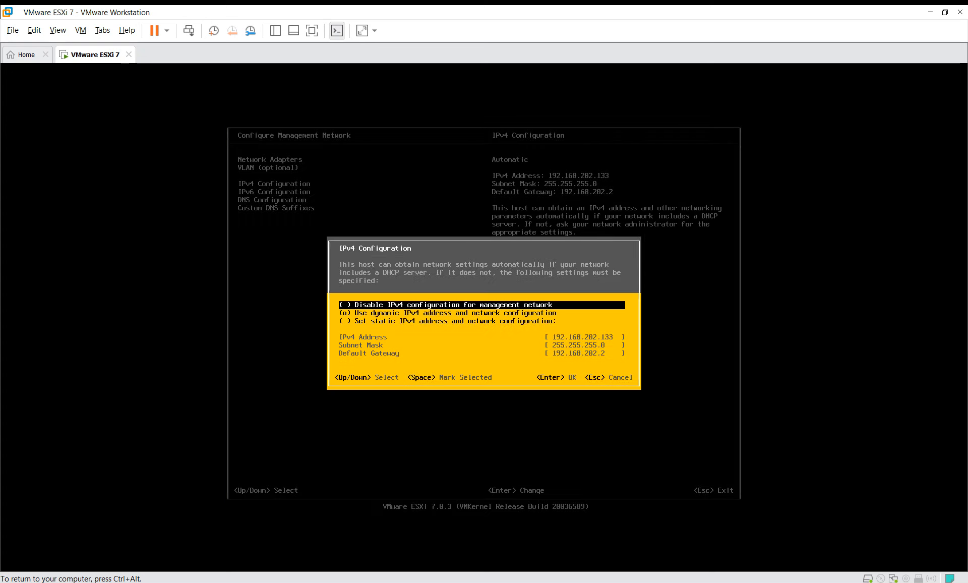
key("Down")
key("Down")
key("Up")
key("Up")
key("Down")
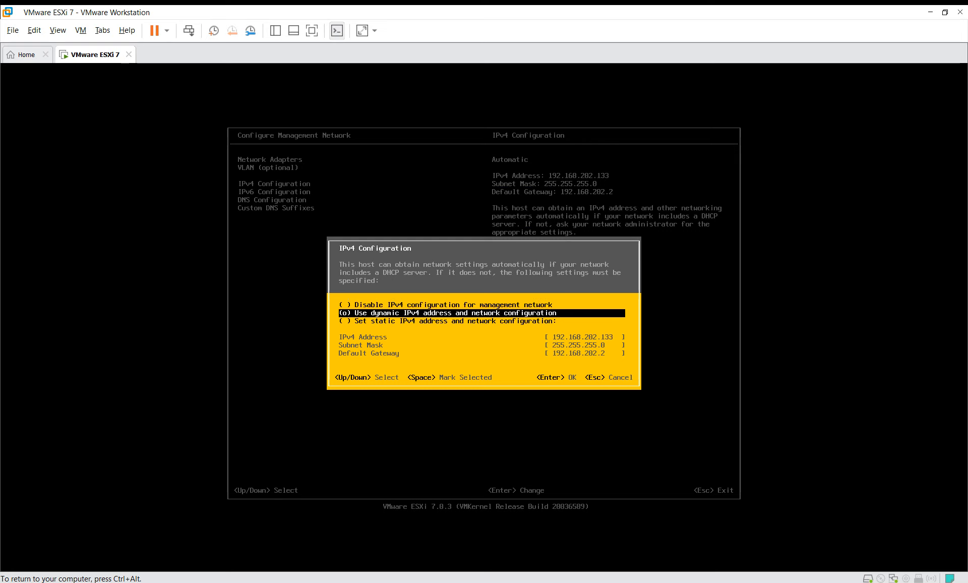
key("Down")
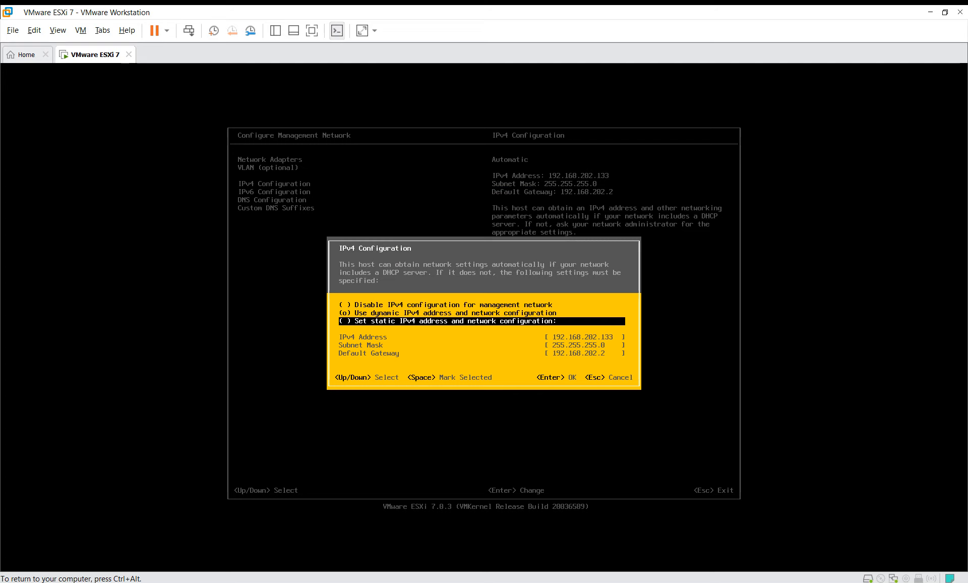
key("space")
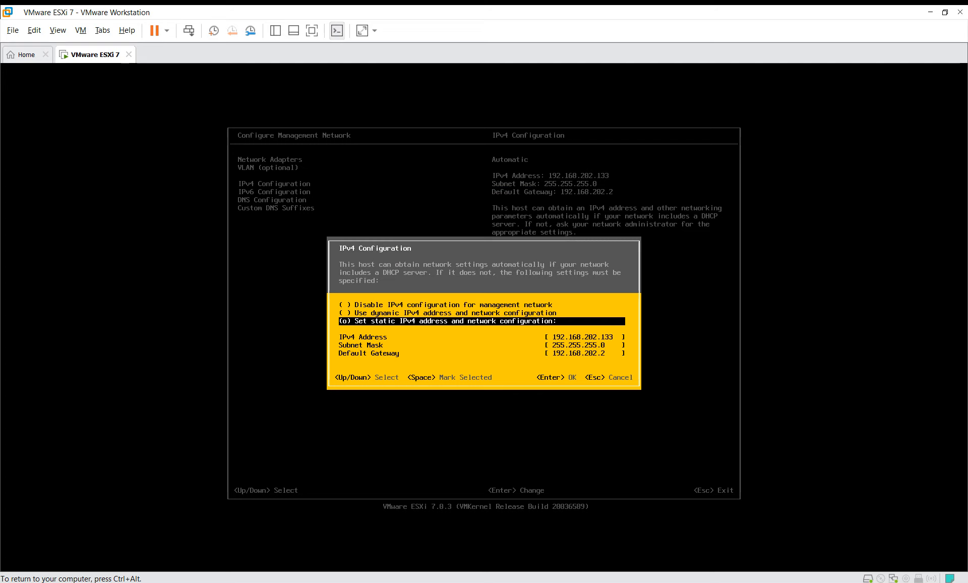
- Replace the IPv4 address with 192.168.202.50 and confirm the static settings
key("Down")
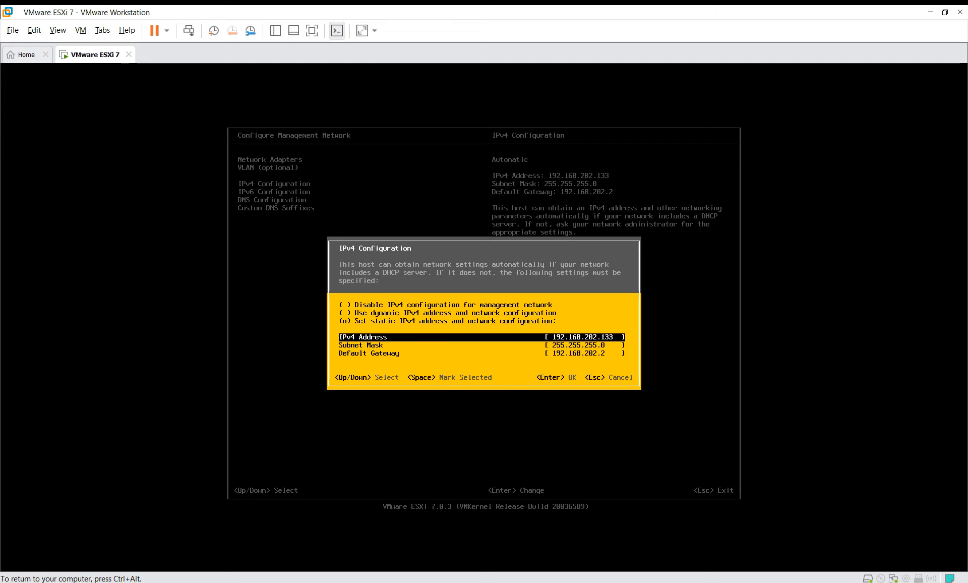
key("Down")
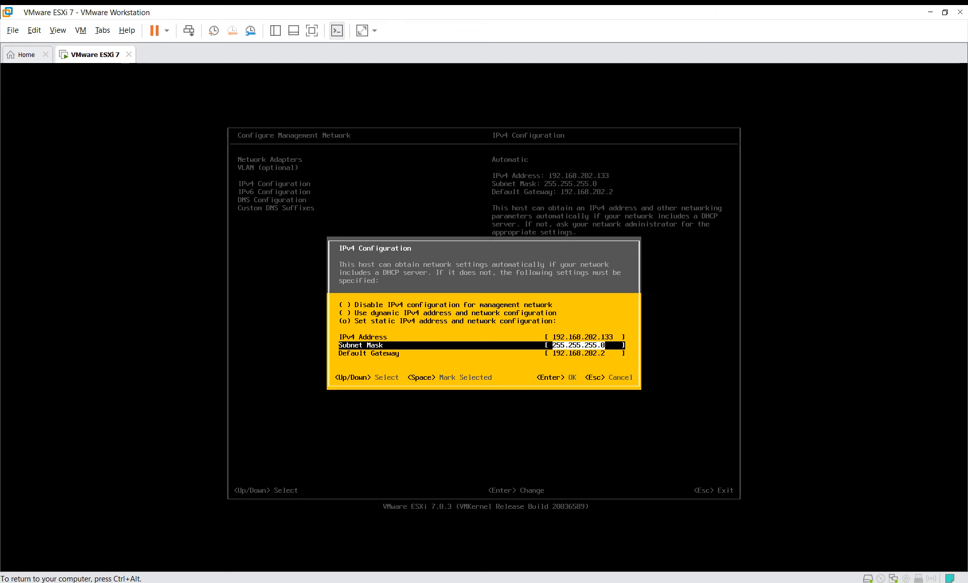
key("Up")
key("BackSpace")
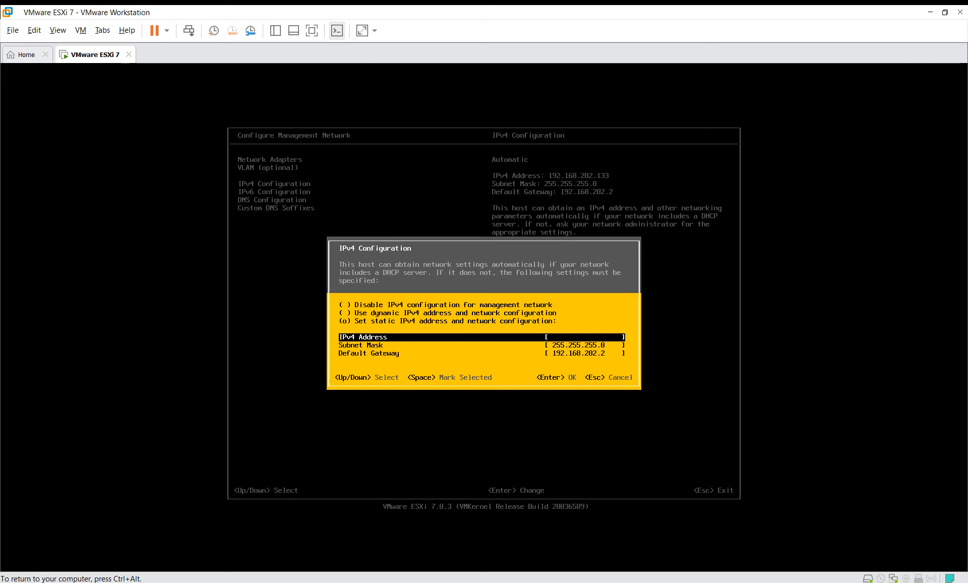
key("Down")
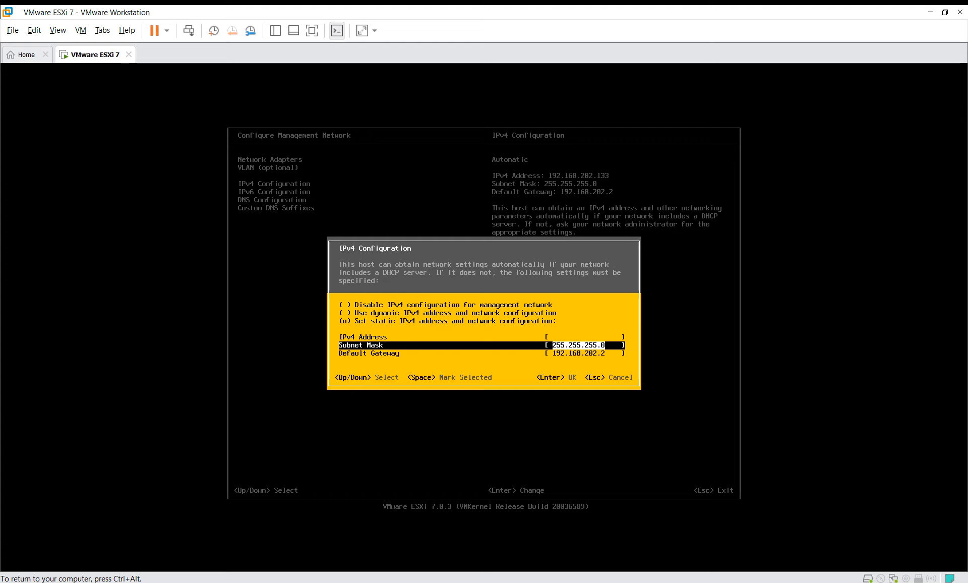
key("Up")
type("19")
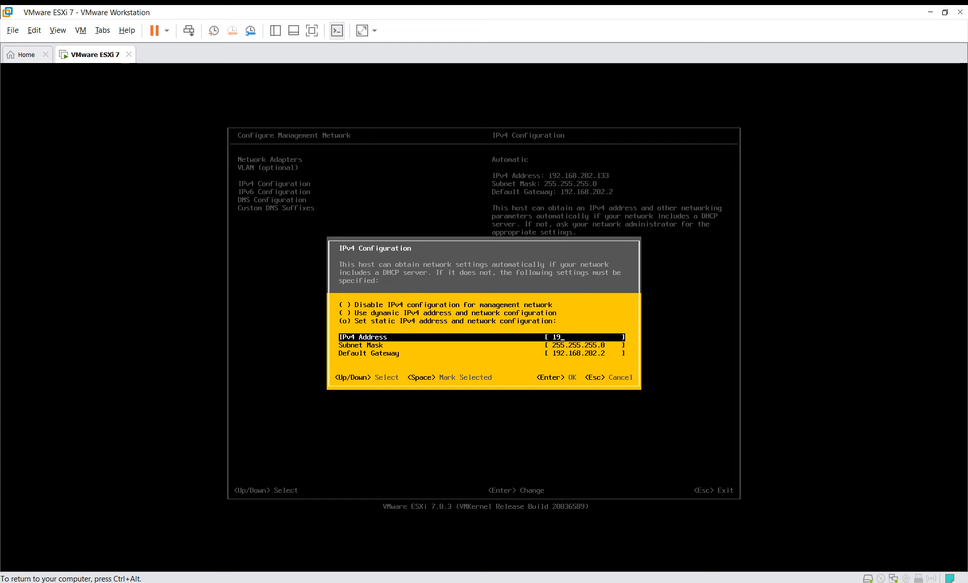
type("2.168.202.50")
key("Return")
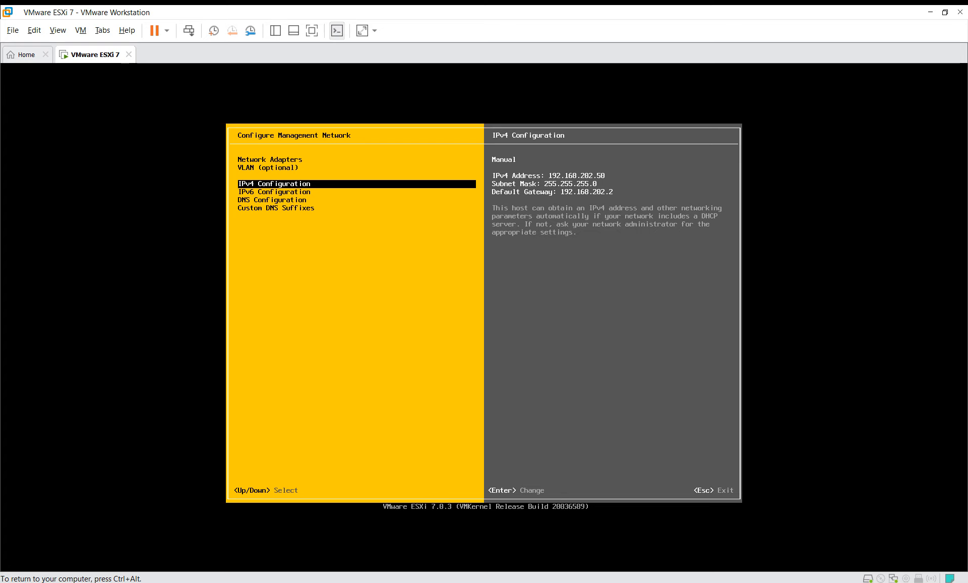
- Apply the changes, restart the management network, log out, and minimize Workstation
key("Escape")
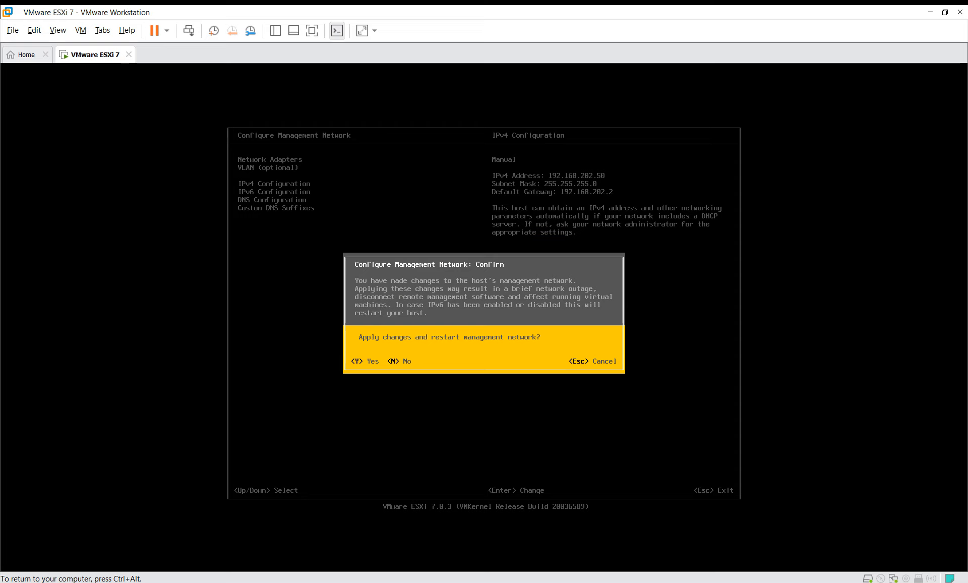
key("Escape")
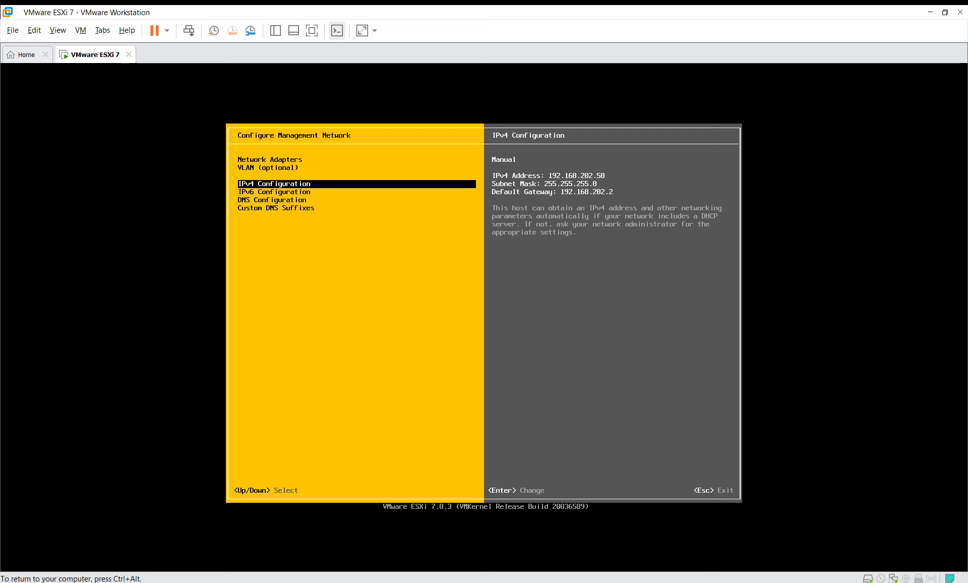
key("Escape")
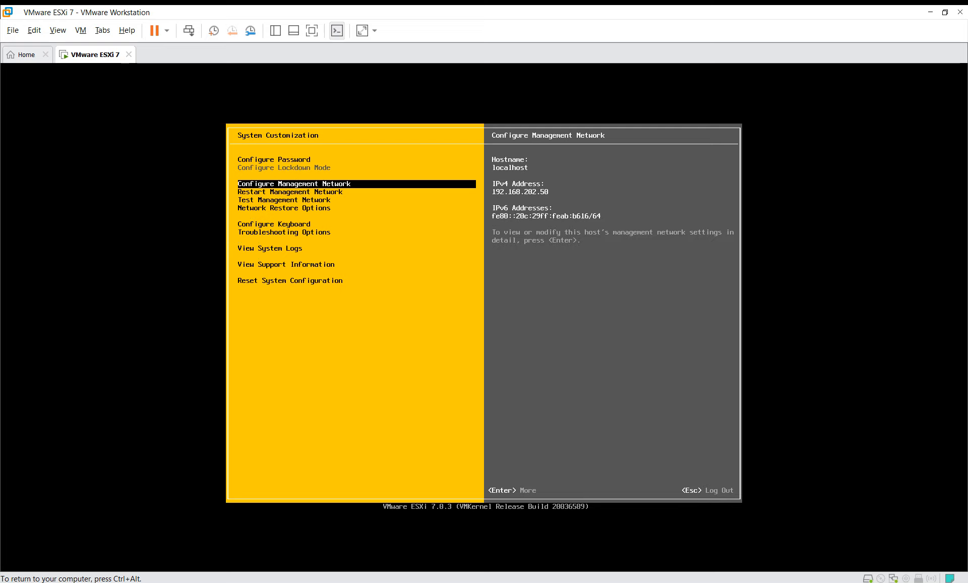
key("Escape")
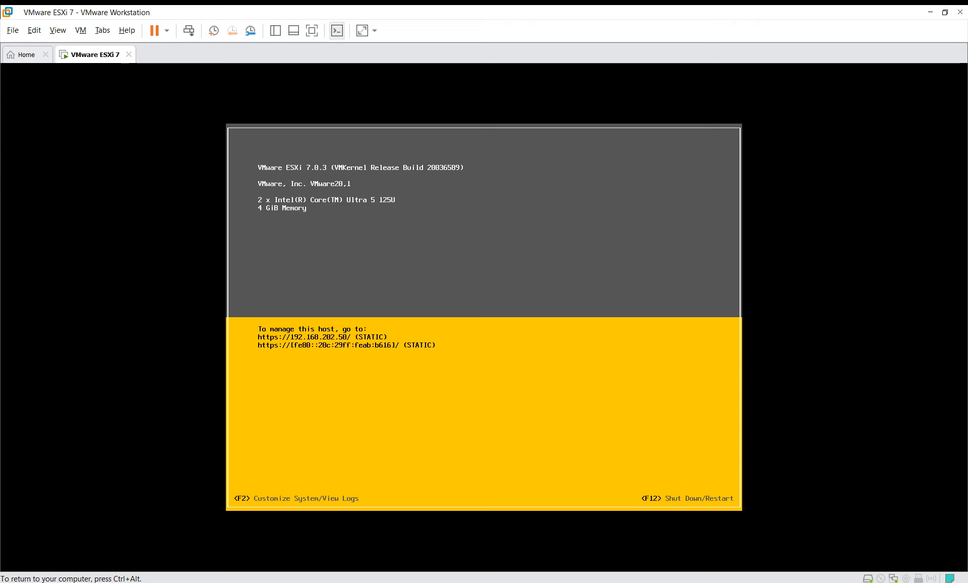
key("ctrl+alt")
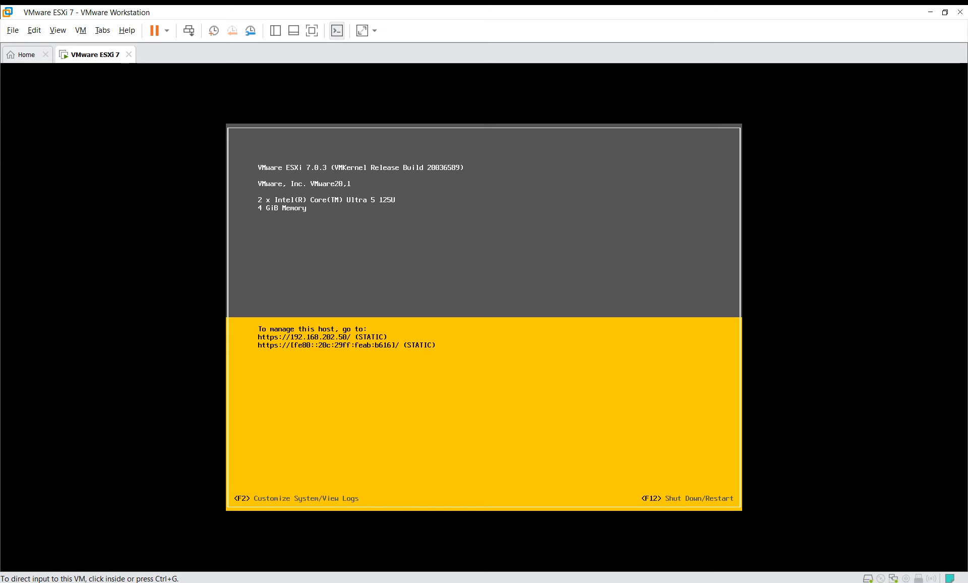
left_click(931, 11)
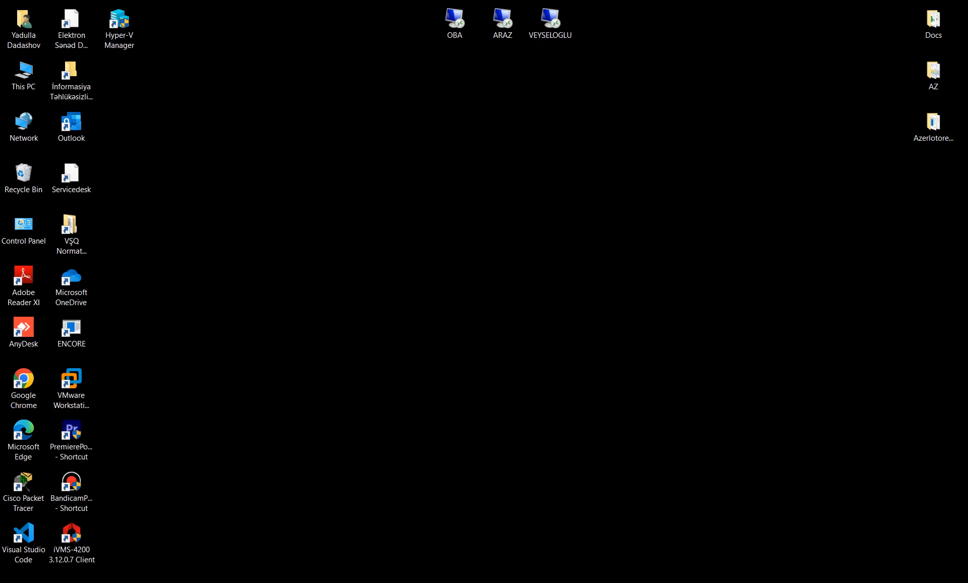
- Launch Google Chrome maximized and pick a profile
double_click(24, 388)
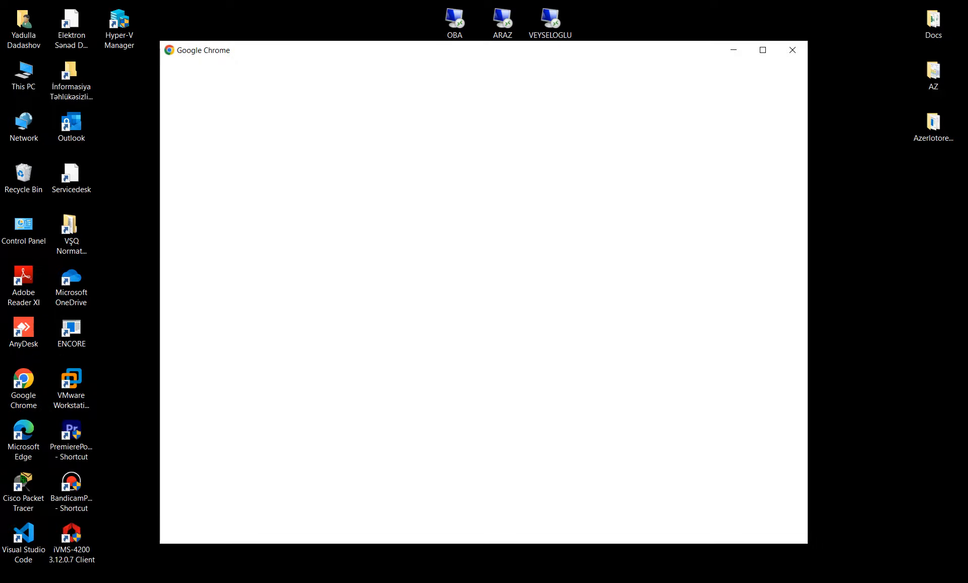
left_click(763, 50)
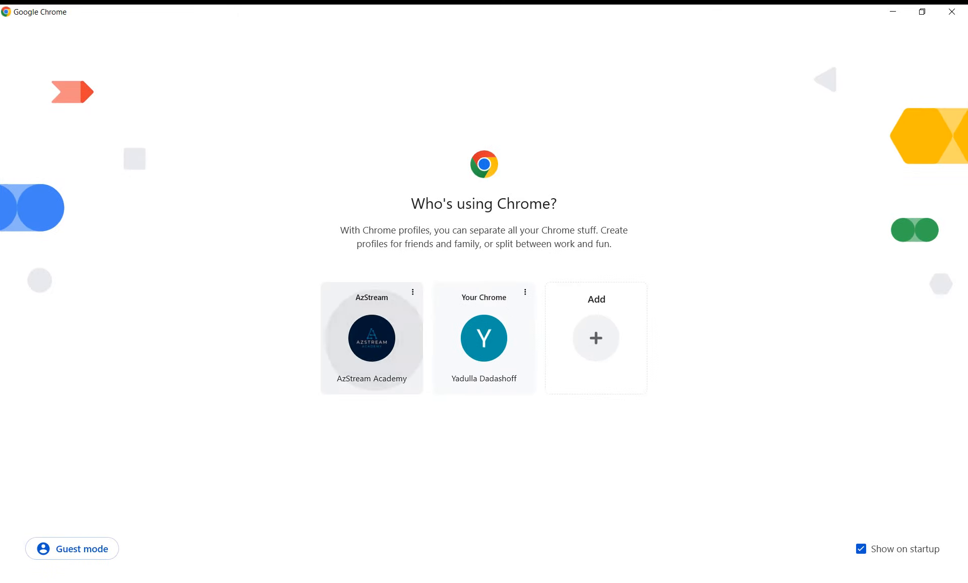
left_click(371, 337)
- Go to 192.168.202.50 and proceed past the certificate warning
type("azstream academy telegram")
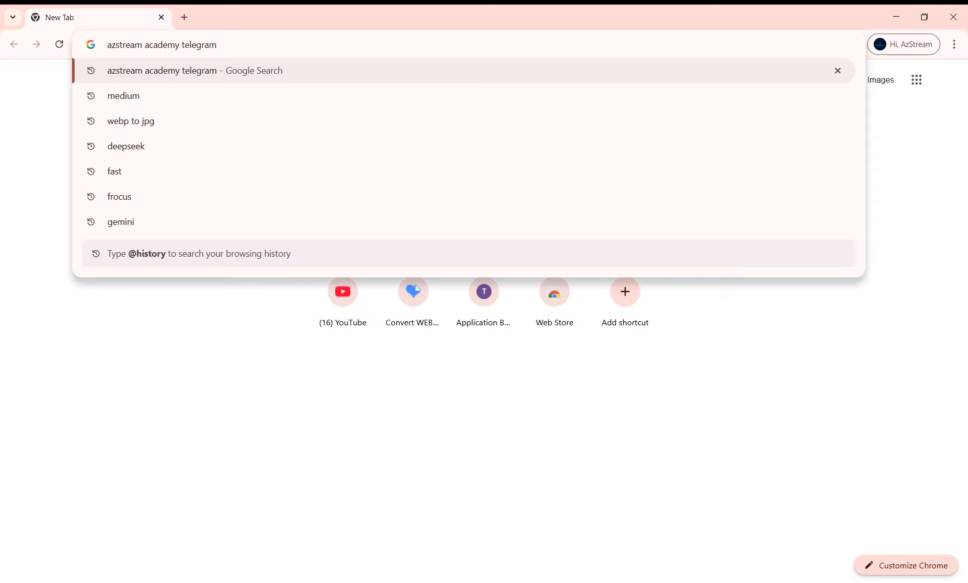
key("ctrl+a")
type("192.1")
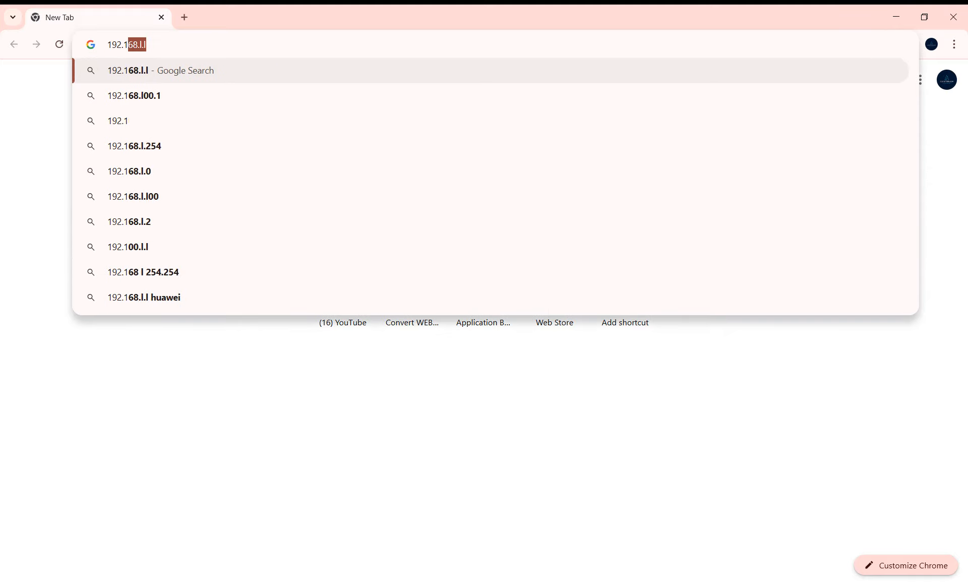
type("68.202.50")
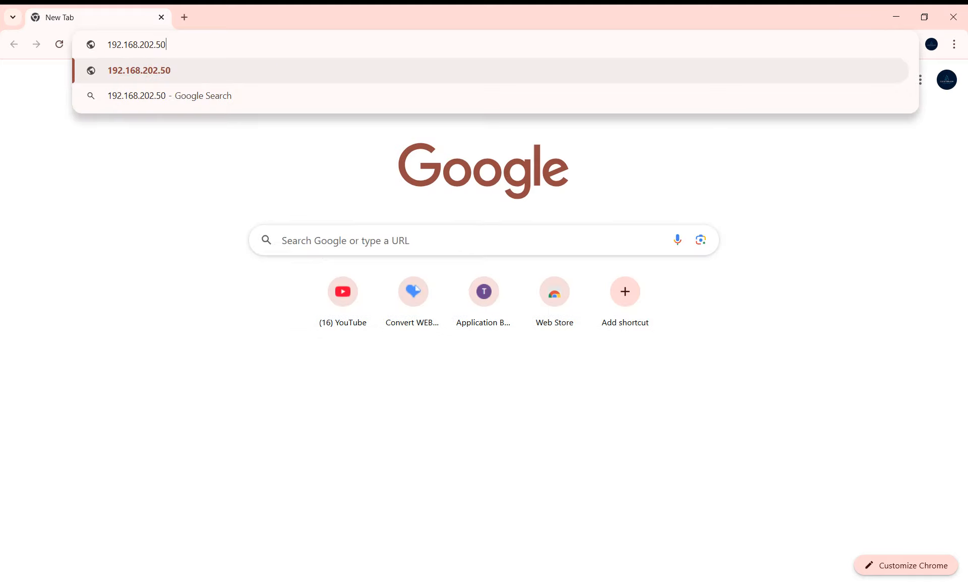
key("Return")
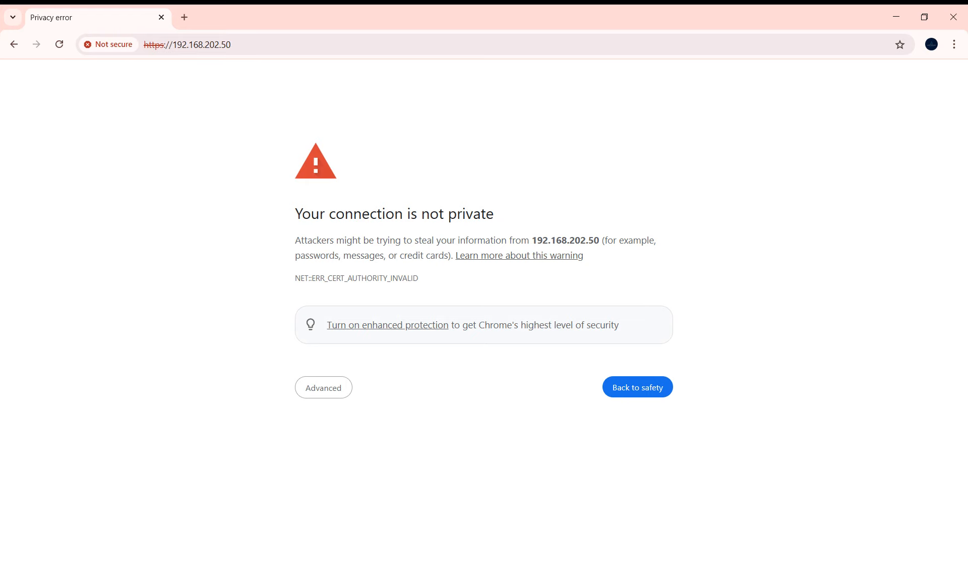
left_click(323, 387)
left_click(359, 484)
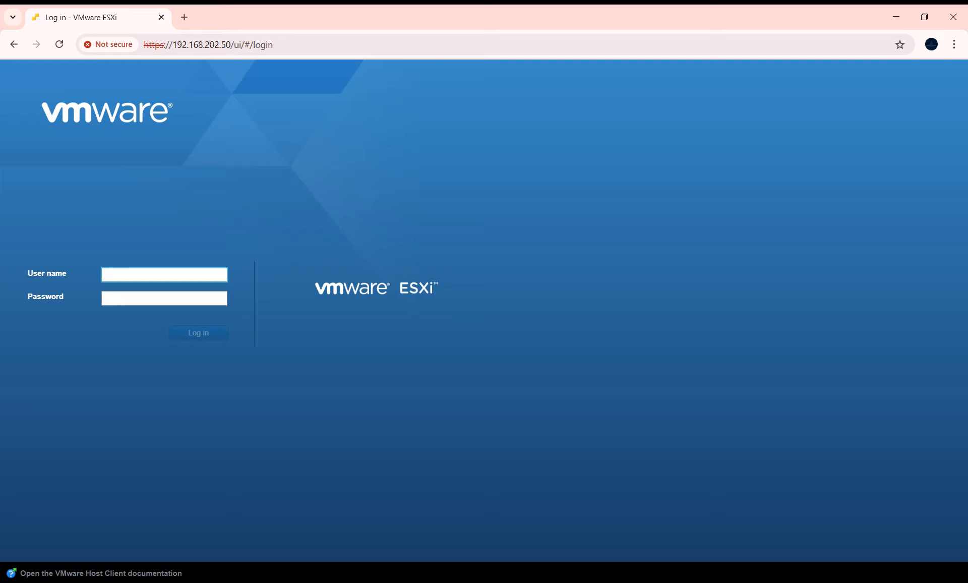
- Log in to the ESXi Host Client as root with the root password
type("root")
key("Tab")
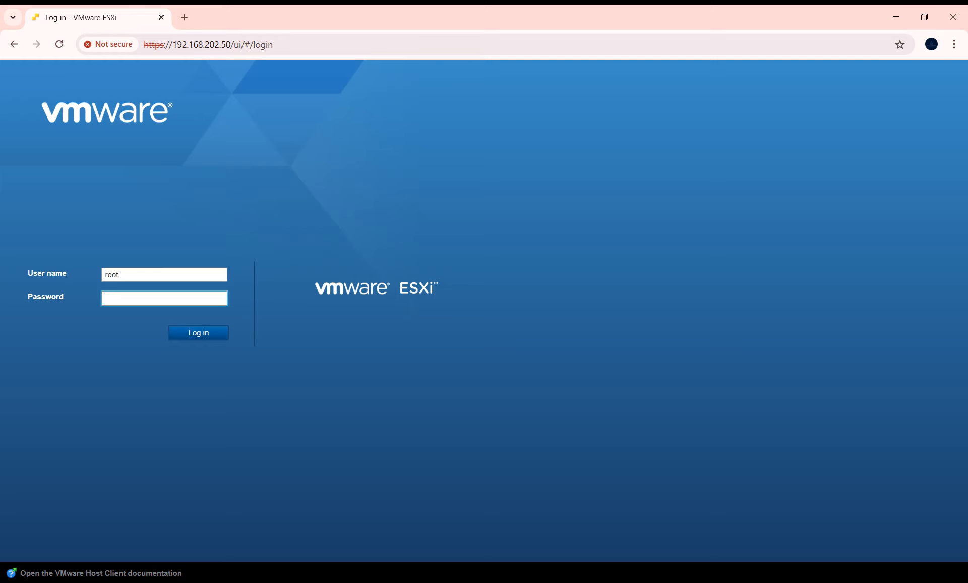
type("•••••••••")
key("Return")
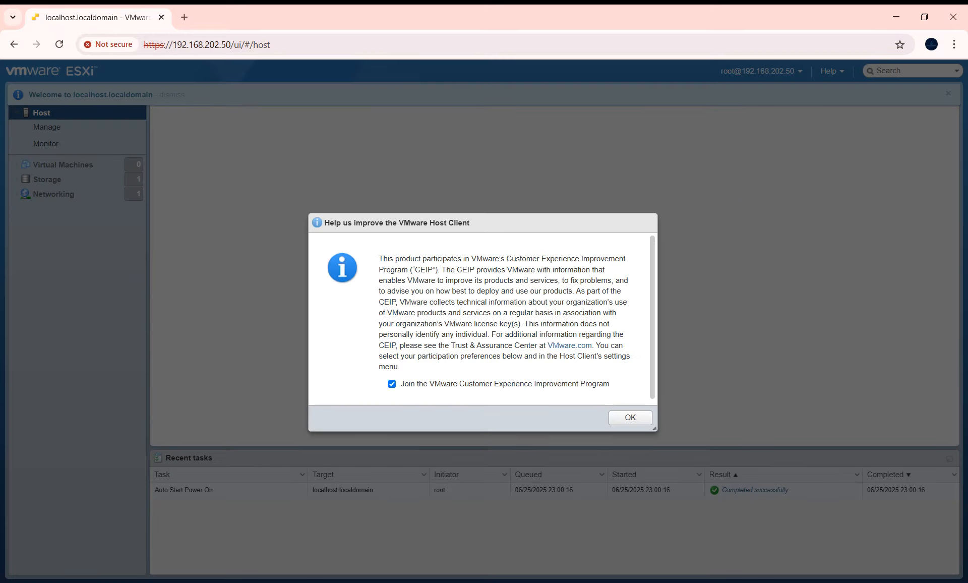
- Dismiss the improvement-program notice and start Create/Register VM
left_click(631, 417)
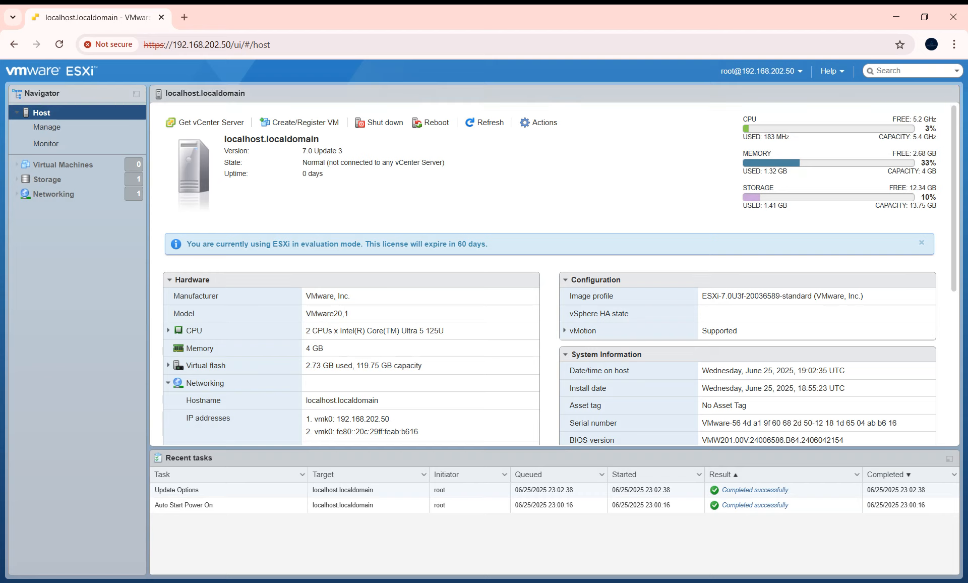
left_click_drag(305, 330, 445, 330)
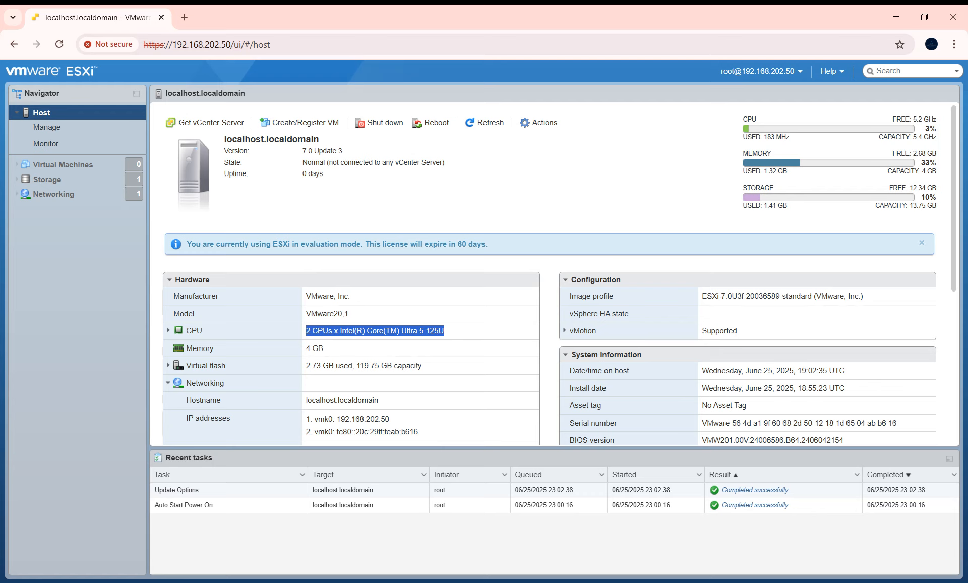
left_click(449, 332)
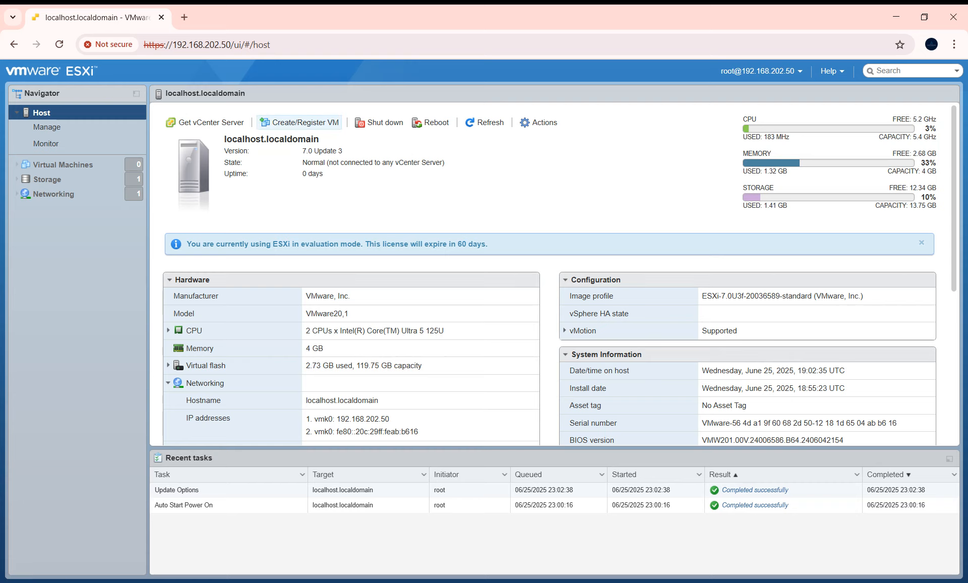
left_click(299, 122)
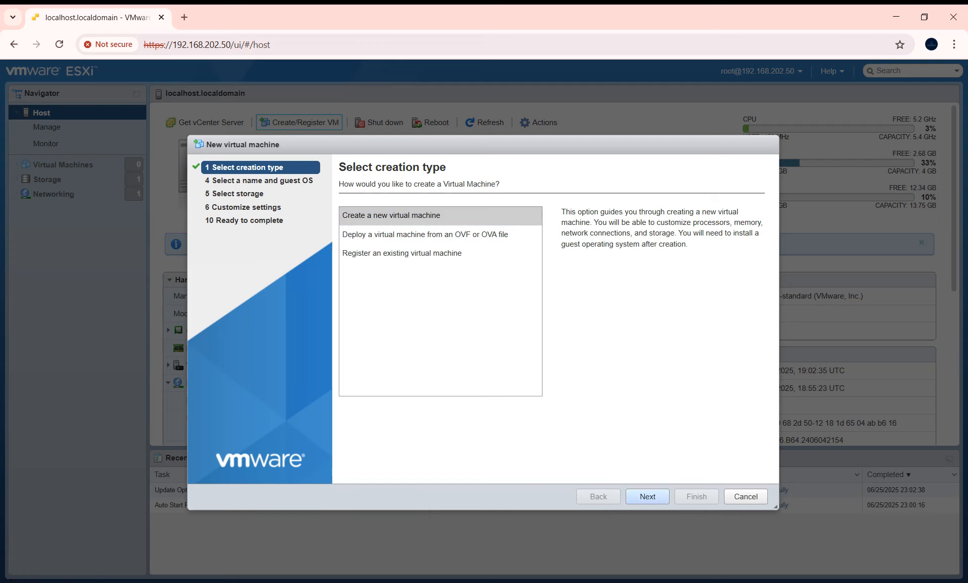
- Create a new VM with ESXi 7.0 U2 compatibility and Windows Server 2022 (64-bit) guest OS
left_click(647, 497)
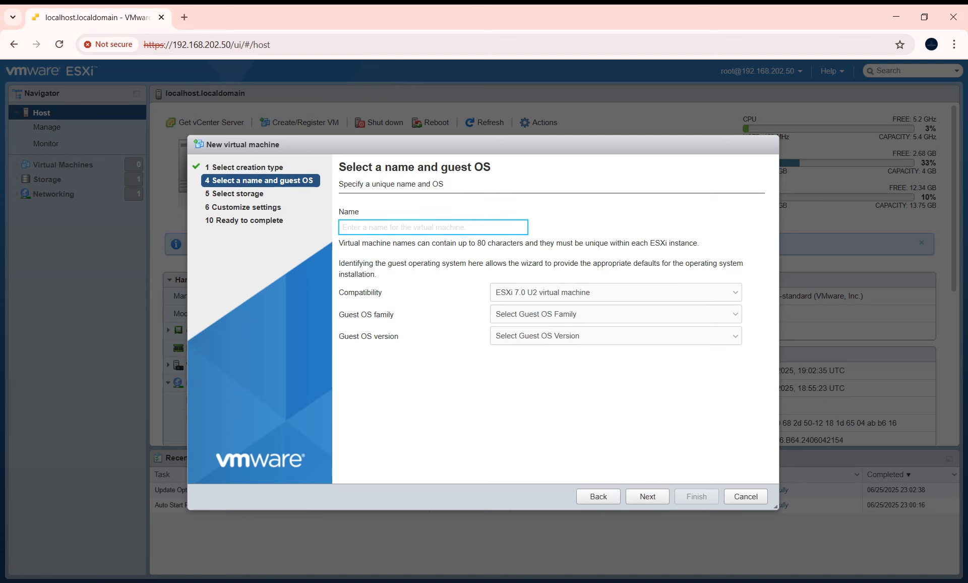
left_click(616, 293)
left_click(616, 292)
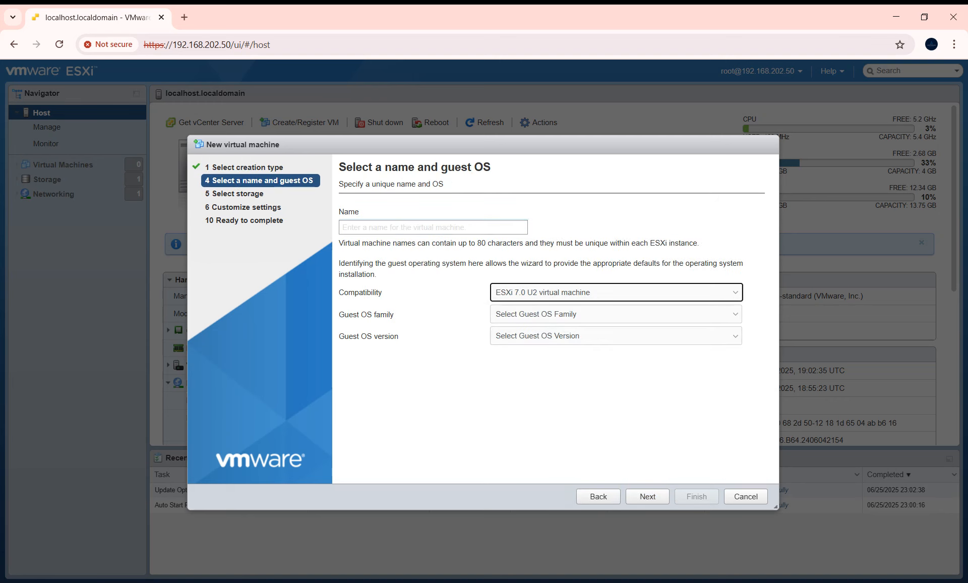
left_click(615, 314)
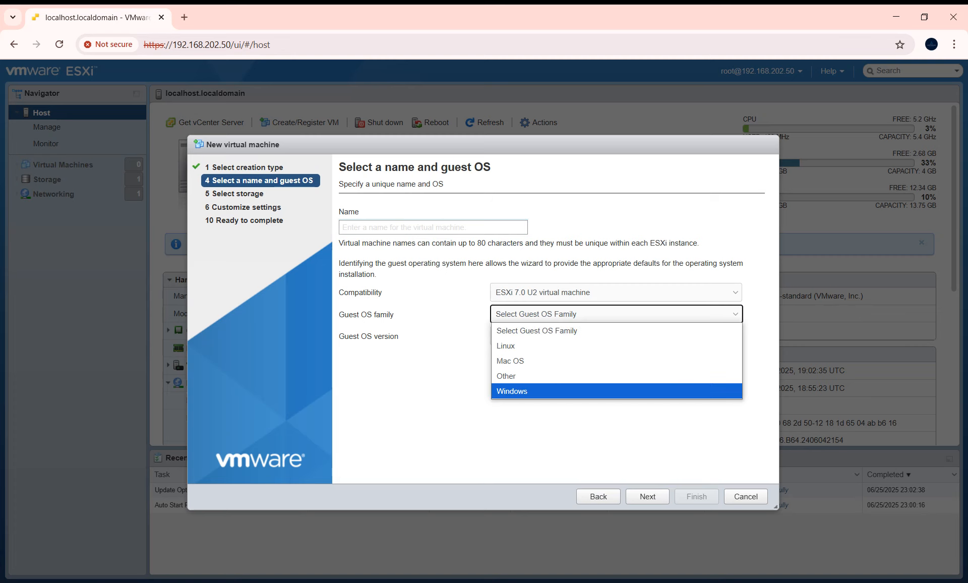
left_click(615, 391)
left_click(616, 336)
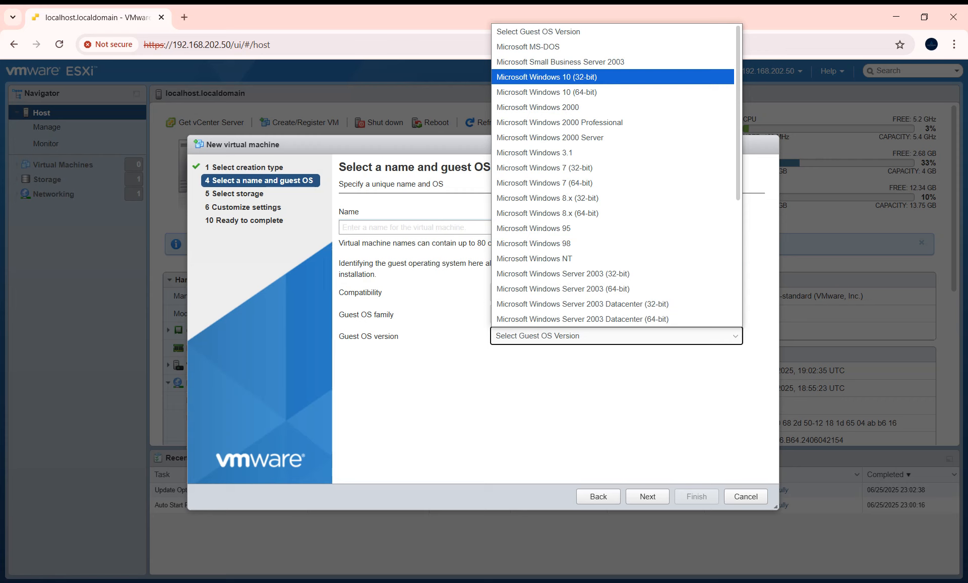
scroll(615, 77, "down", 1)
scroll(616, 174, "down", 3)
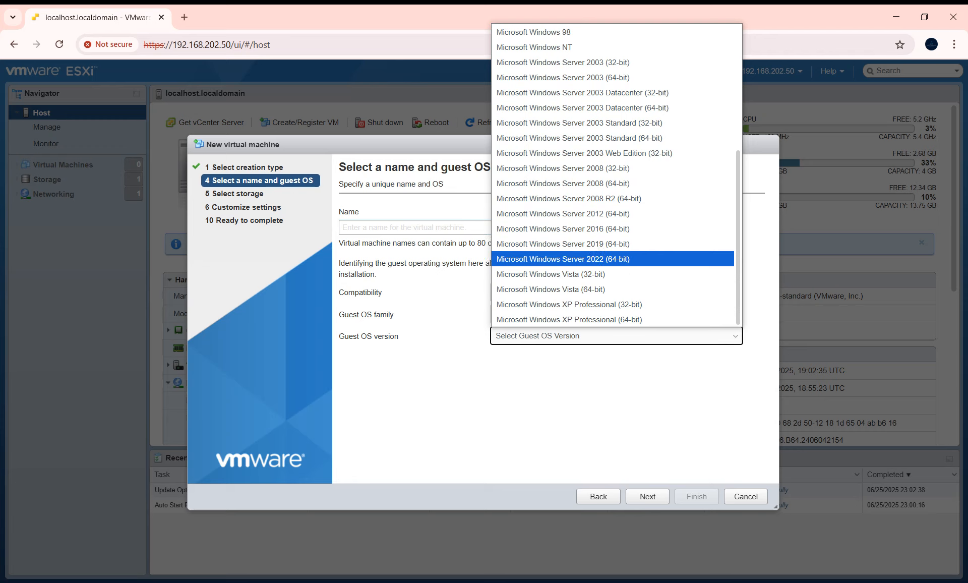
left_click(562, 259)
- Name the virtual machine 'Test' and continue to storage selection
left_click(647, 496)
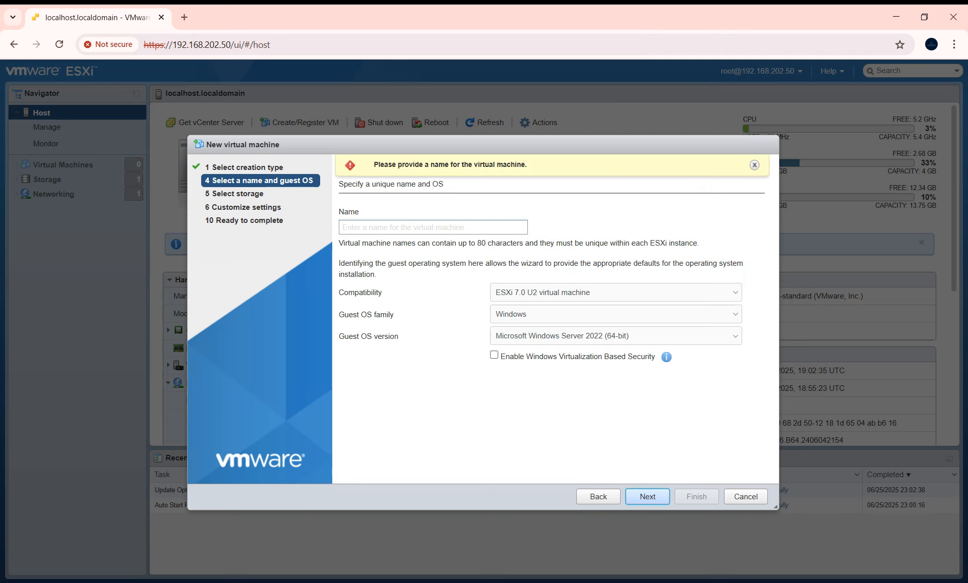
left_click(433, 228)
type("Test")
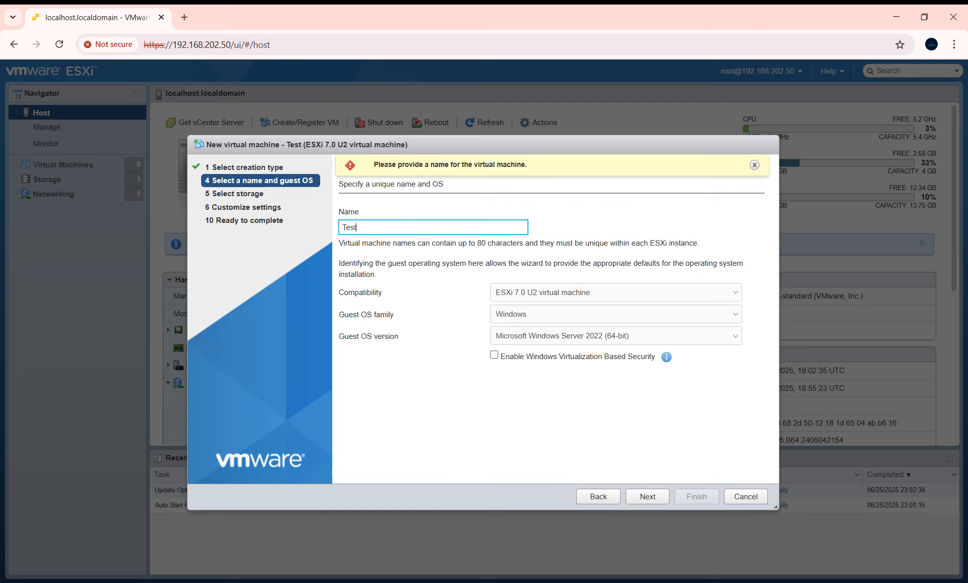
left_click(647, 496)
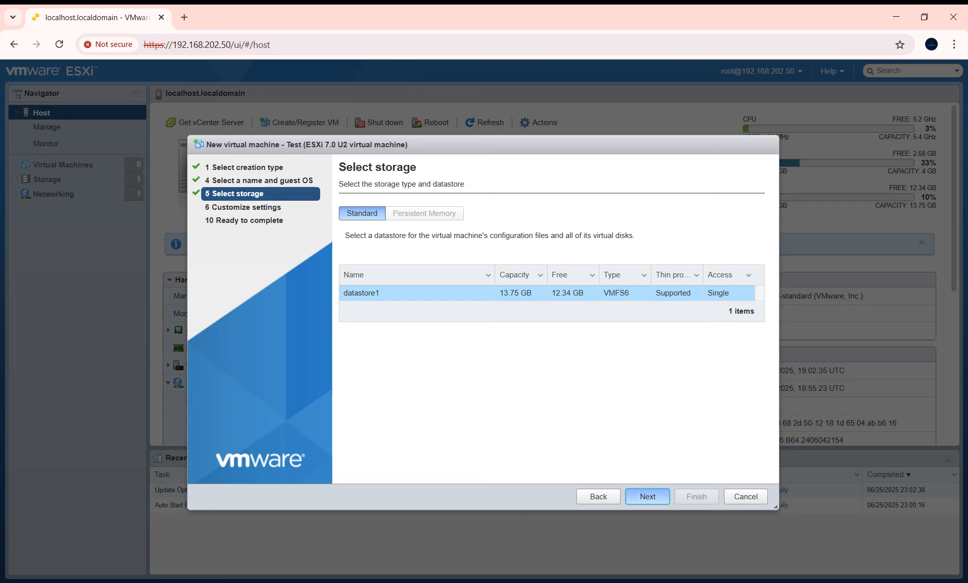
- Place the VM on datastore1 and keep the CPU count at 2
right_click(648, 496)
left_click(648, 496)
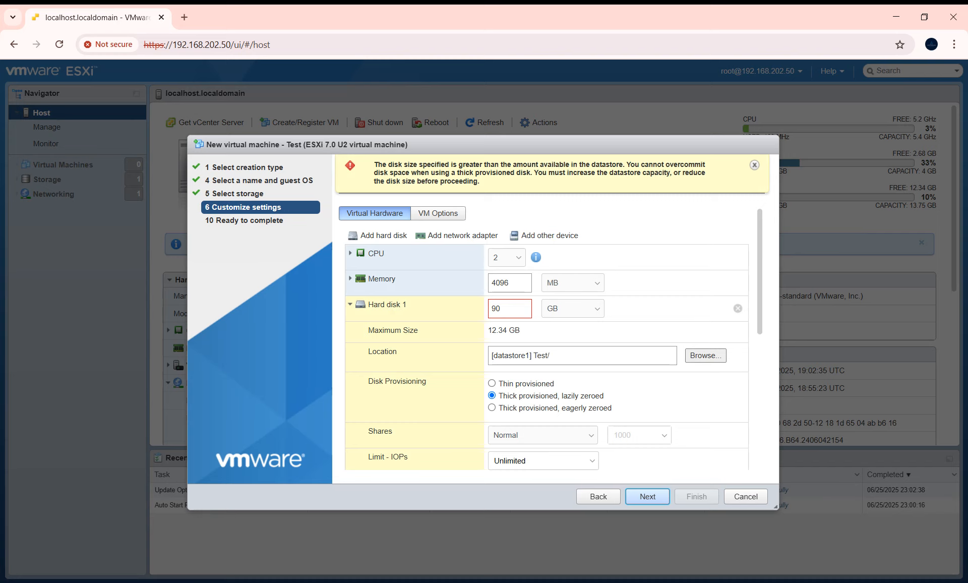
left_click(507, 258)
left_click(633, 258)
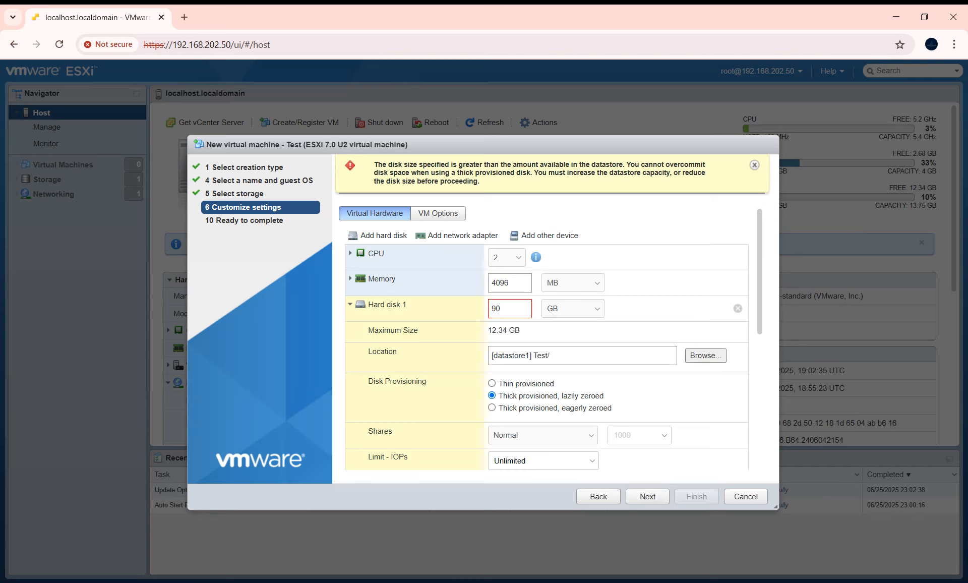
left_click(507, 258)
left_click(506, 291)
- Bring VMware Workstation forward and show its virtual machine library
left_click(124, 581)
left_click(192, 520)
left_click(276, 30)
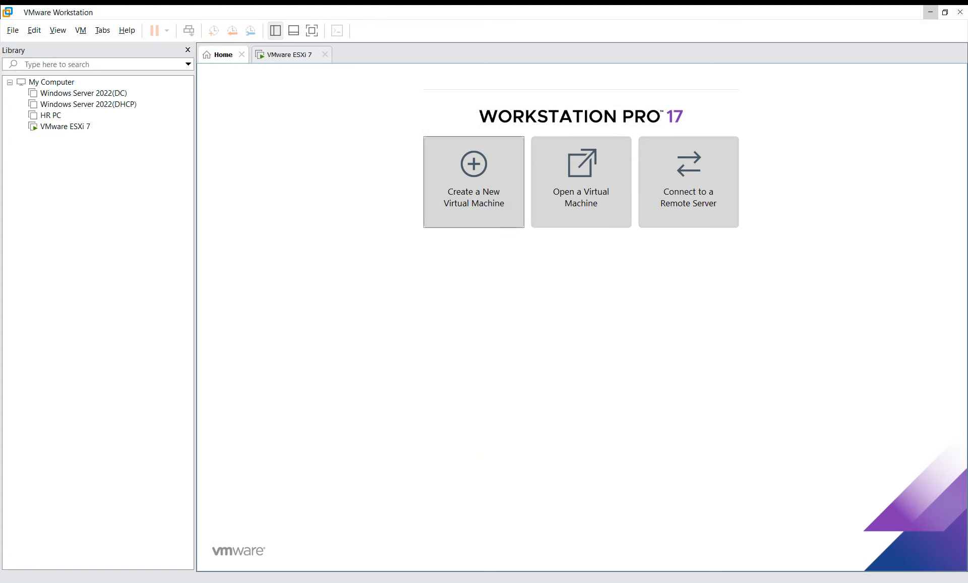
- Select the VMware ESXi 7 machine to view its console showing 192.168.202.50
left_click(57, 126)
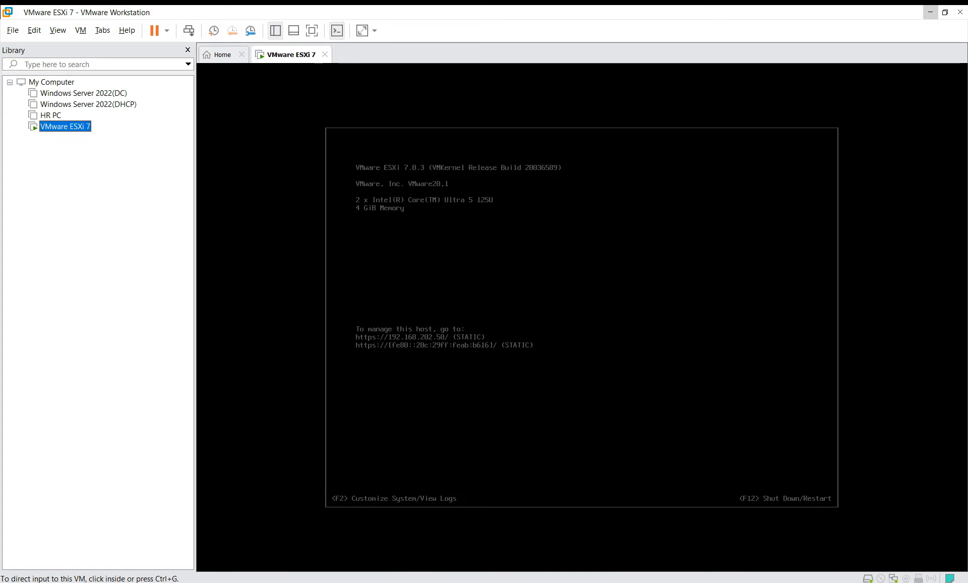
right_click(67, 126)
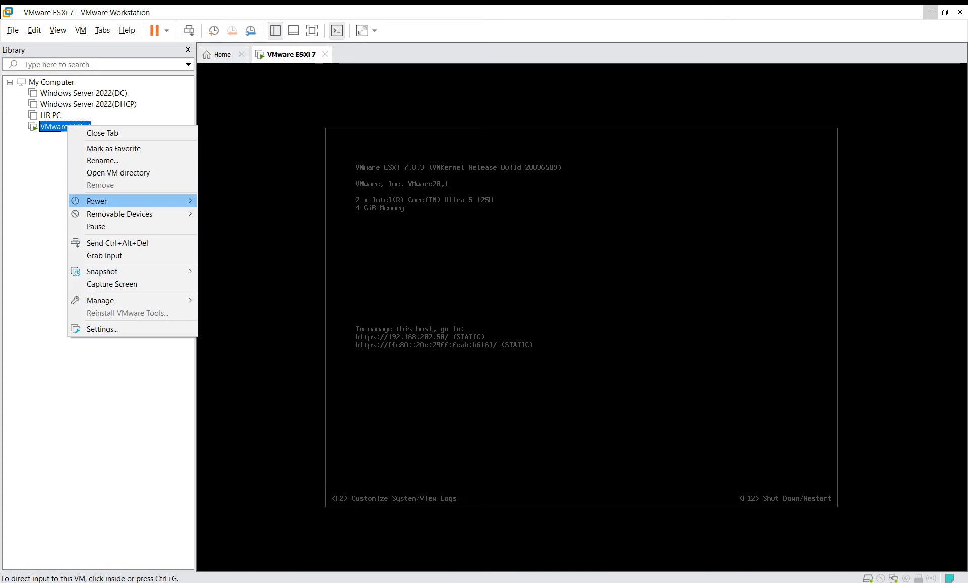
key("Escape")
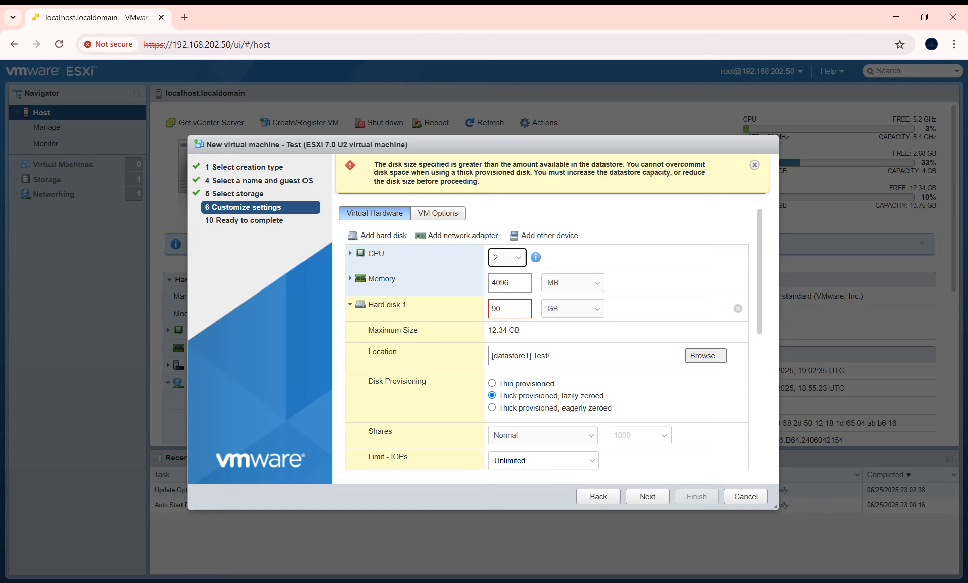
- Shrink Hard disk 1 from 90 GB to 10 GB, keeping GB units and Normal shares
key("Tab")
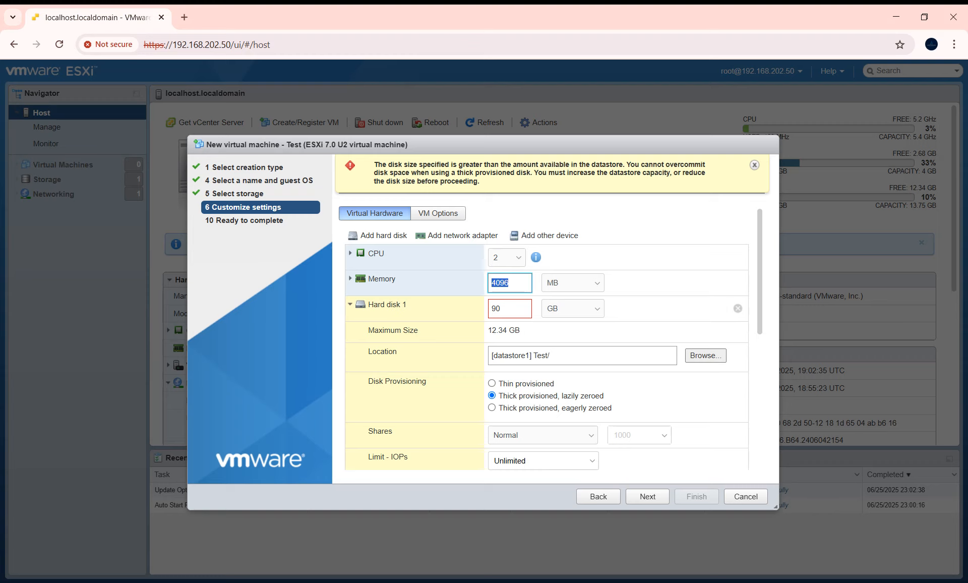
left_click(573, 308)
left_click(573, 309)
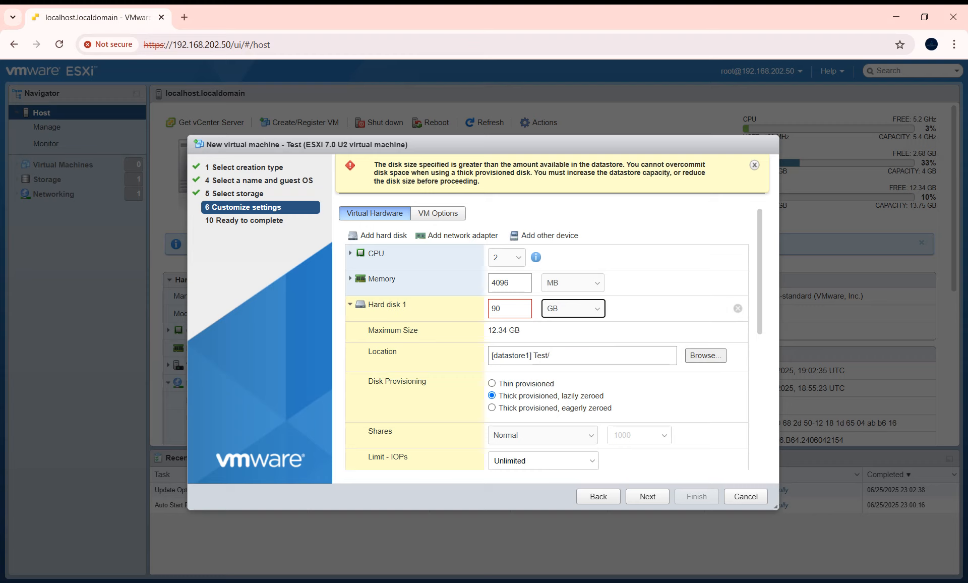
key("shift+Tab")
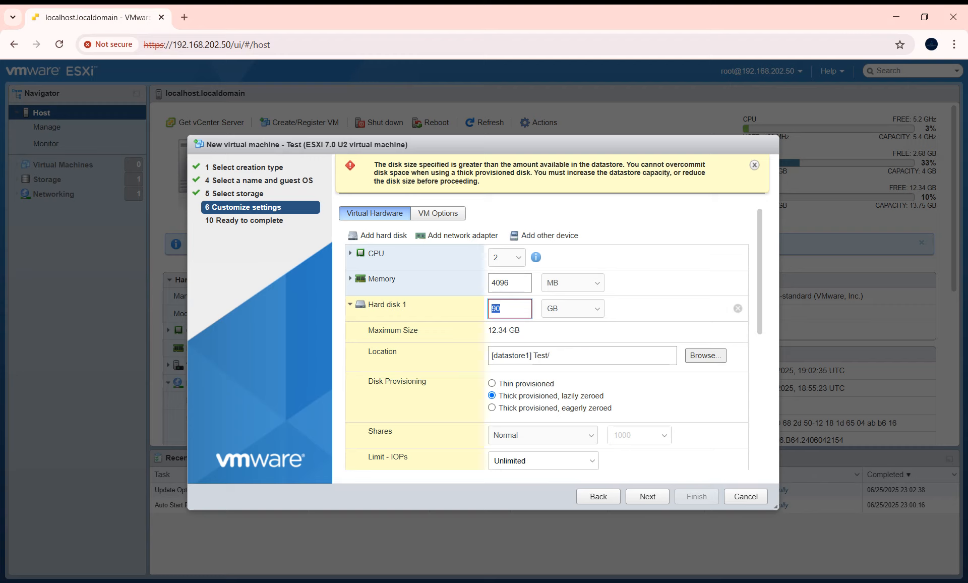
scroll(547, 337, "down", 3)
scroll(547, 338, "up", 3)
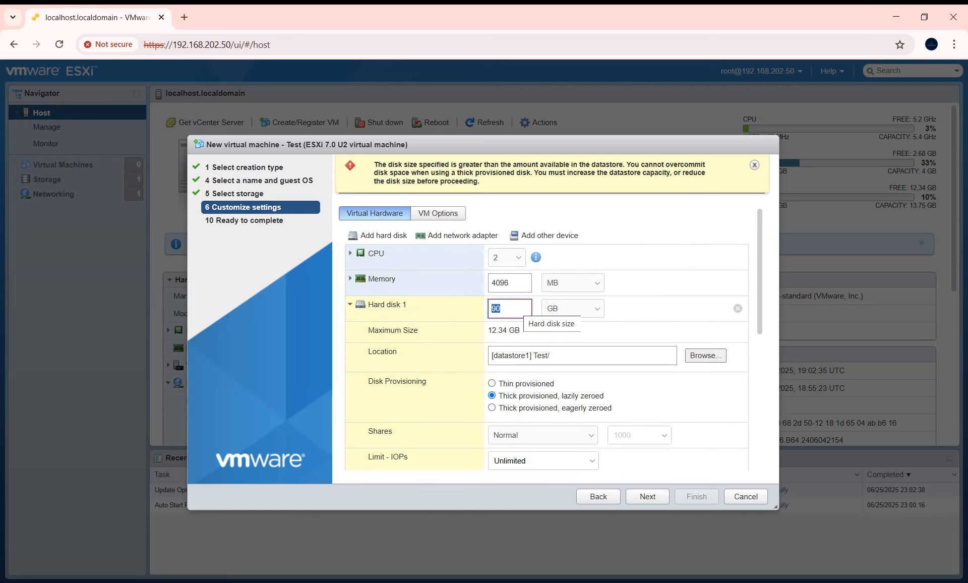
type("10")
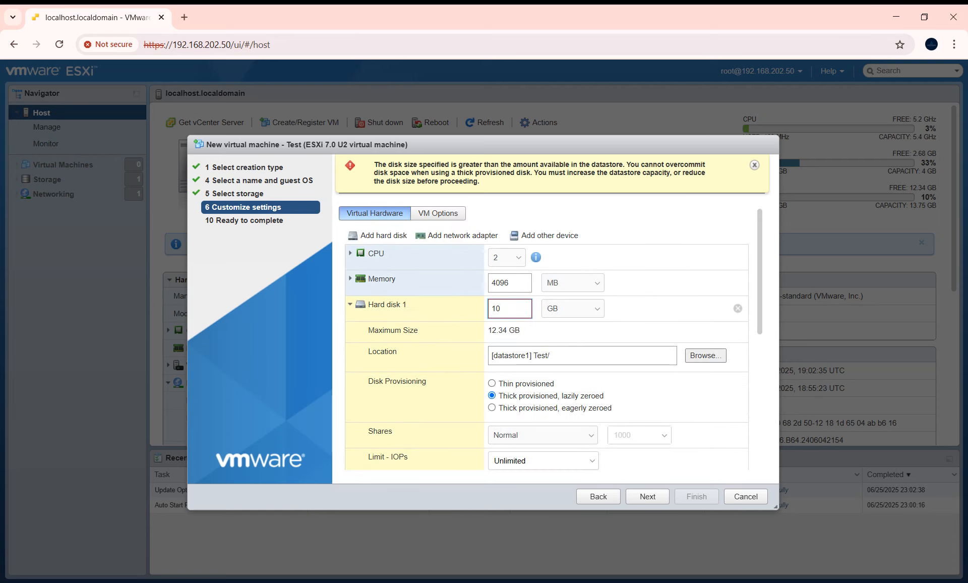
scroll(547, 338, "down", 3)
scroll(547, 338, "up", 2)
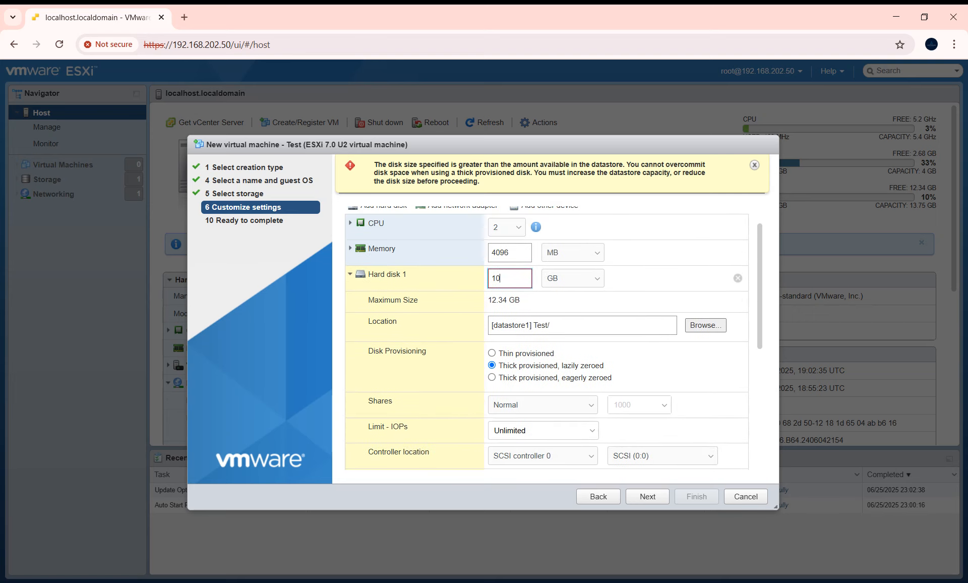
scroll(547, 338, "down", 3)
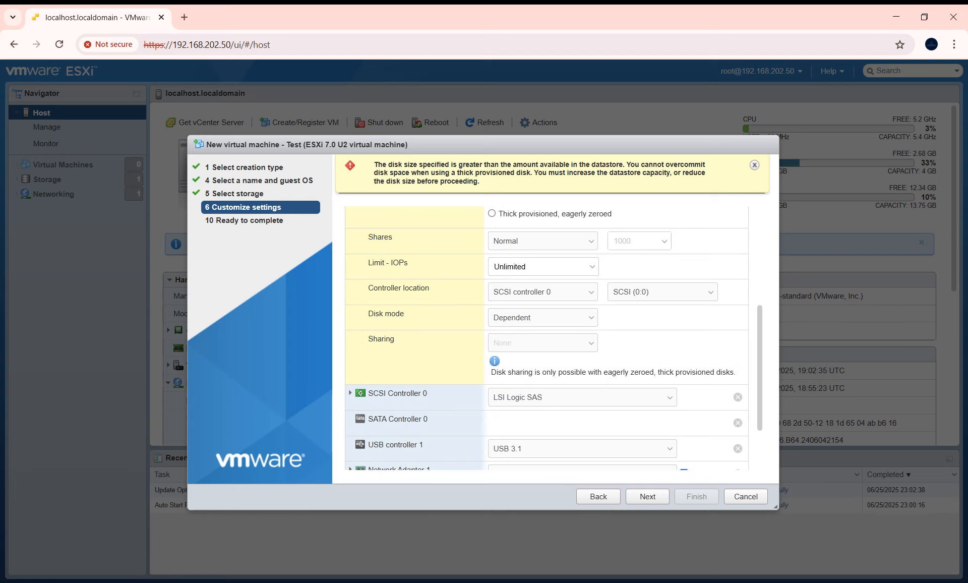
left_click(543, 241)
left_click(543, 241)
scroll(547, 337, "down", 2)
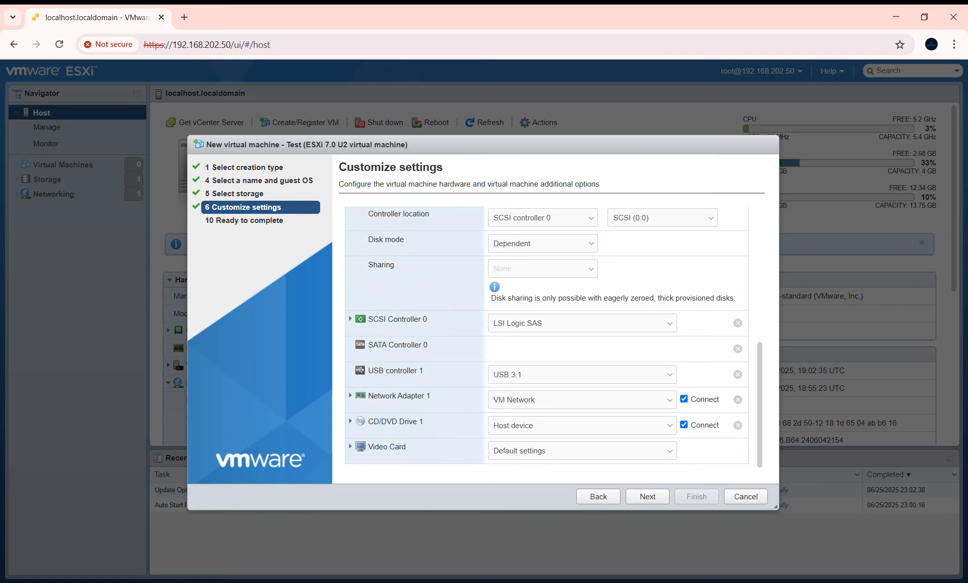
- Switch CD/DVD Drive 1 from Host device to Datastore ISO file
left_click(650, 425)
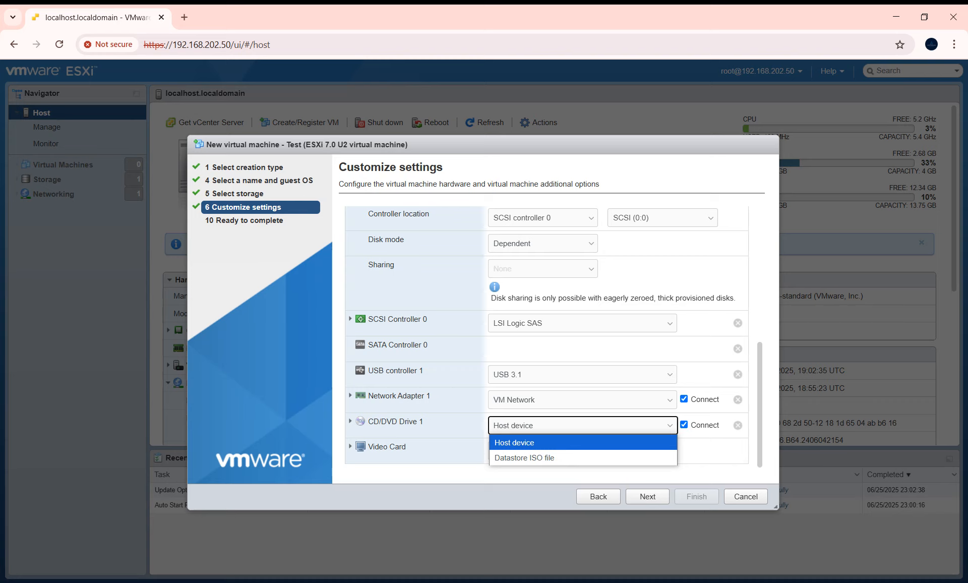
key("Escape")
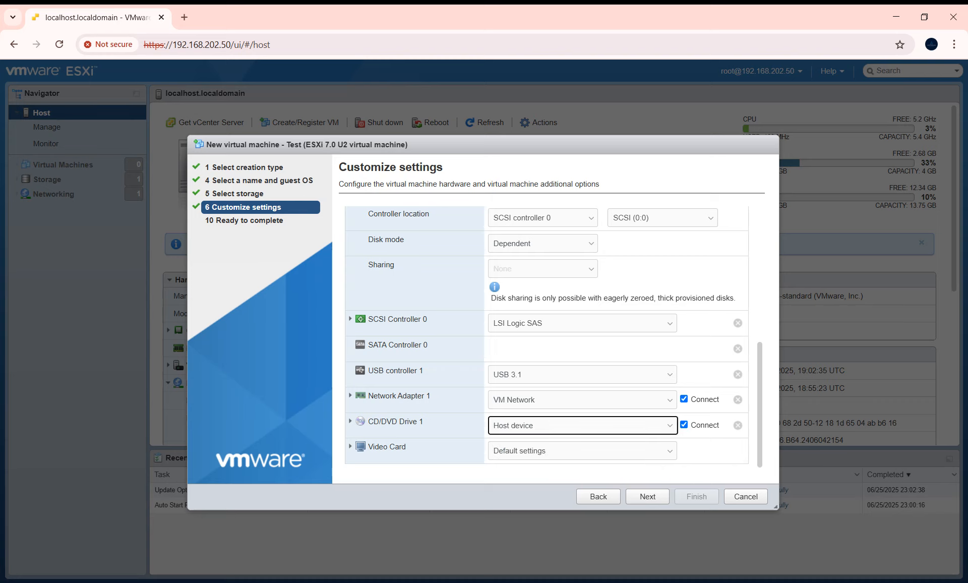
left_click(574, 425)
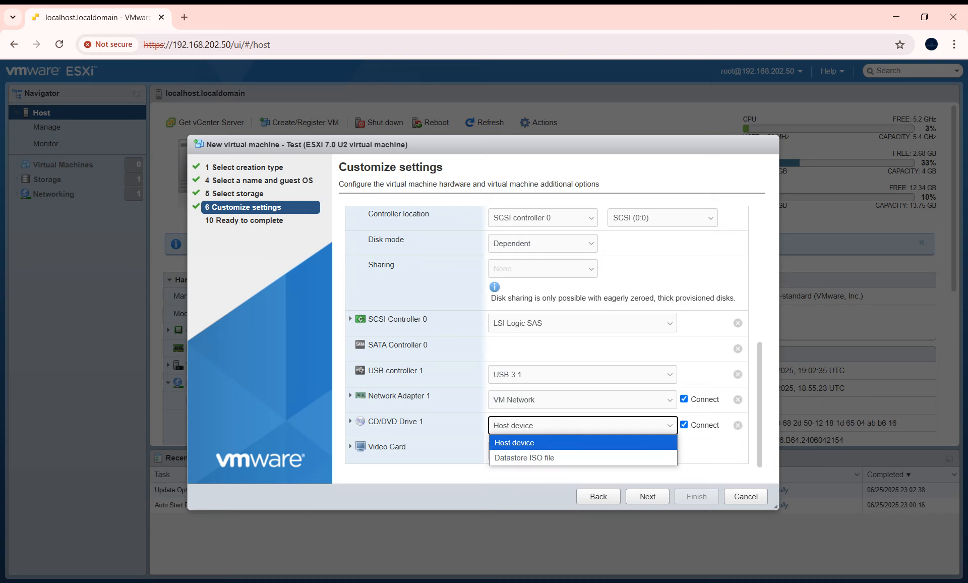
key("Down")
key("Up")
key("Down")
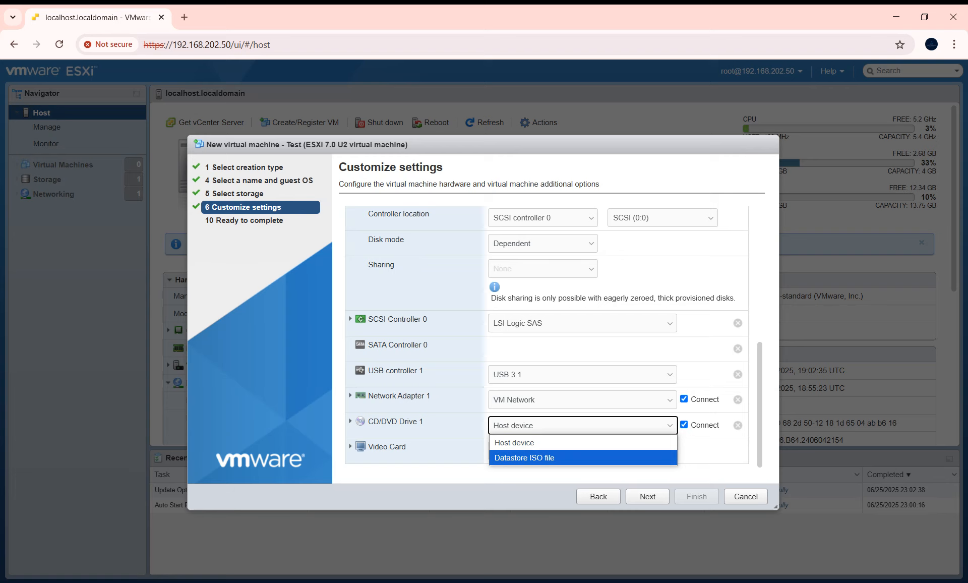
key("Return")
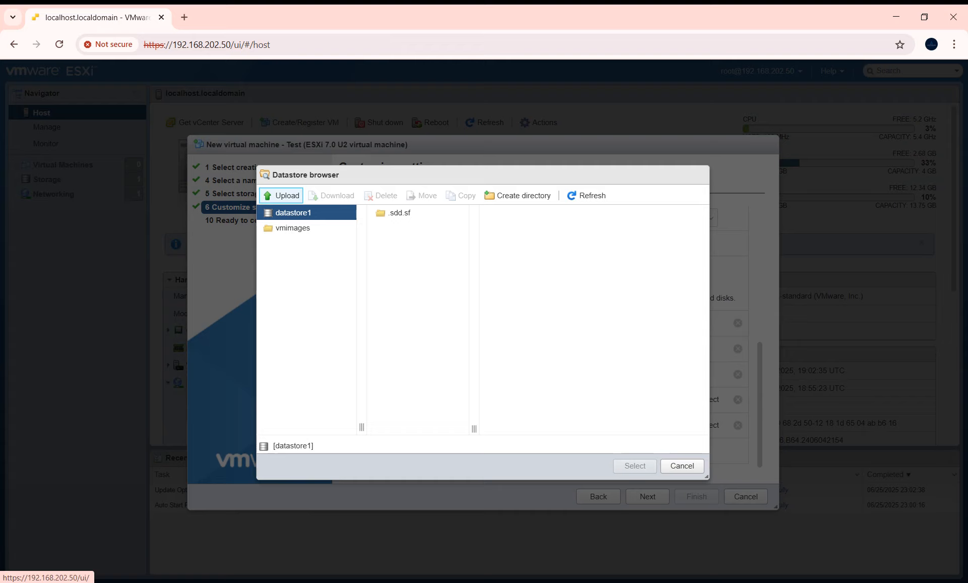
- Upload the Windows Server 2022 ISO from D:\ISO to datastore1
left_click(282, 195)
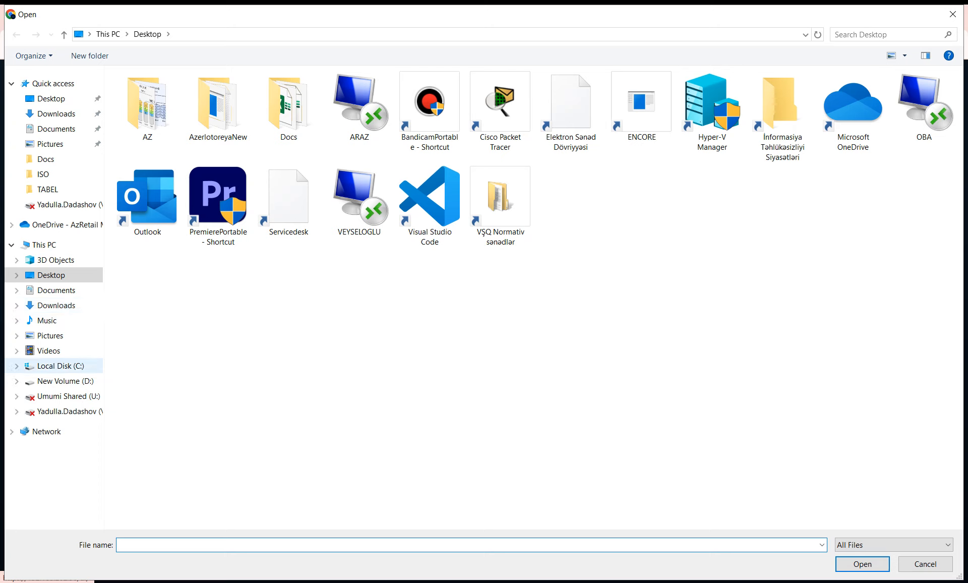
left_click(65, 381)
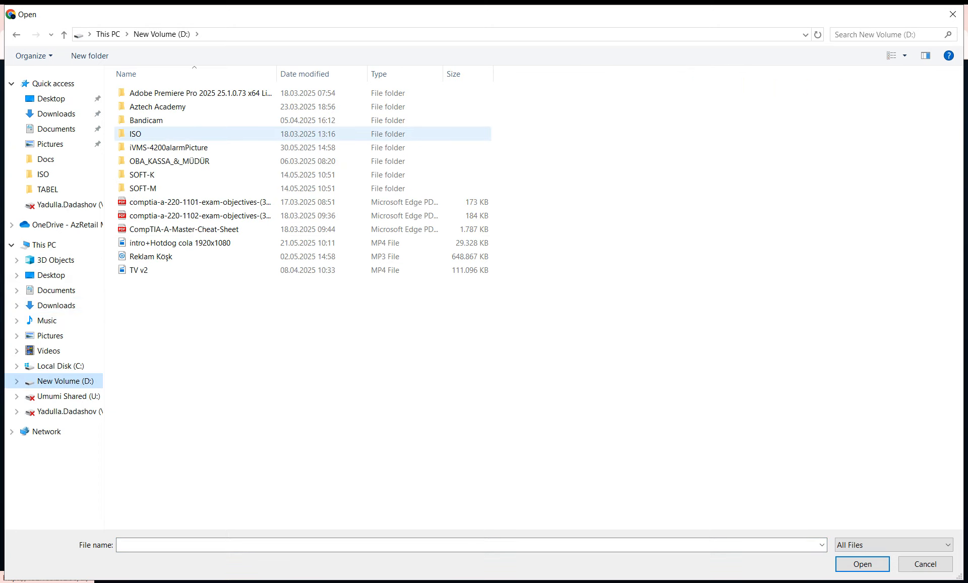
left_click(168, 148)
left_click(151, 134)
double_click(136, 134)
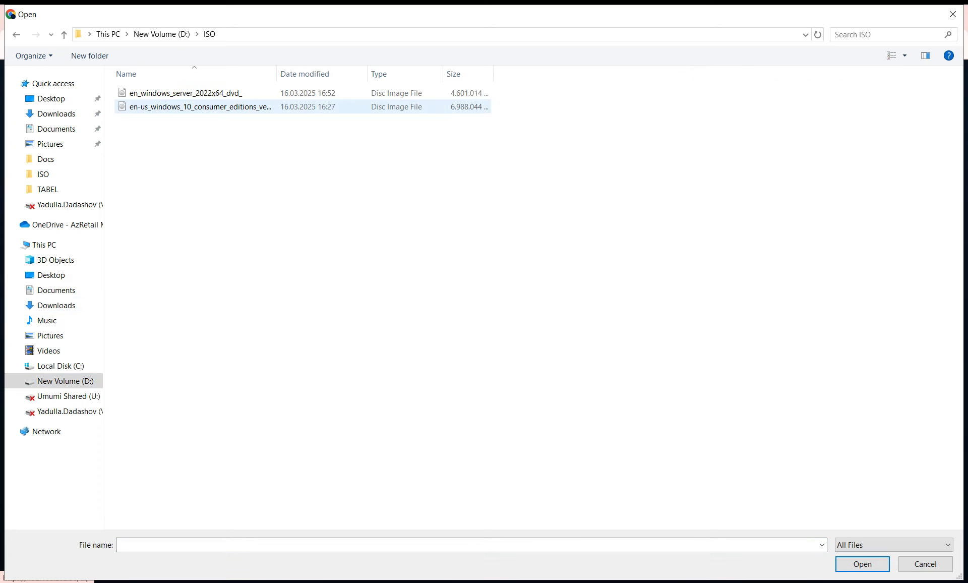
double_click(167, 93)
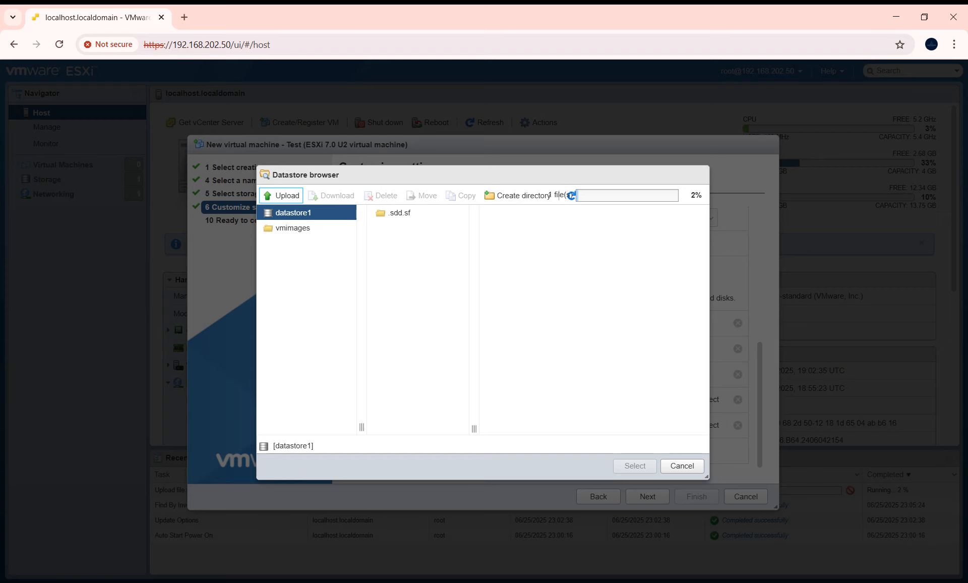
- Move the datastore browser aside, then close it while the upload continues
key("alt+Tab")
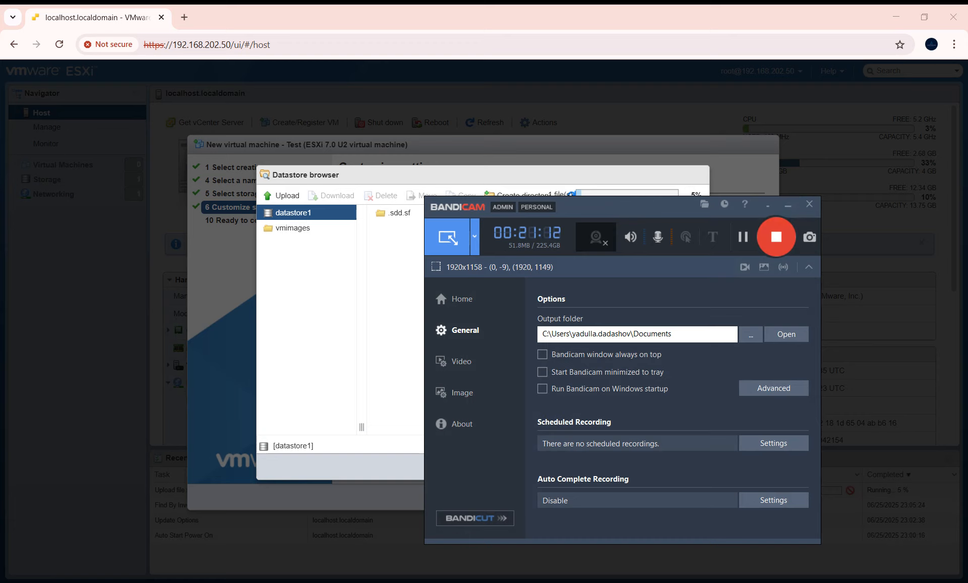
left_click(788, 205)
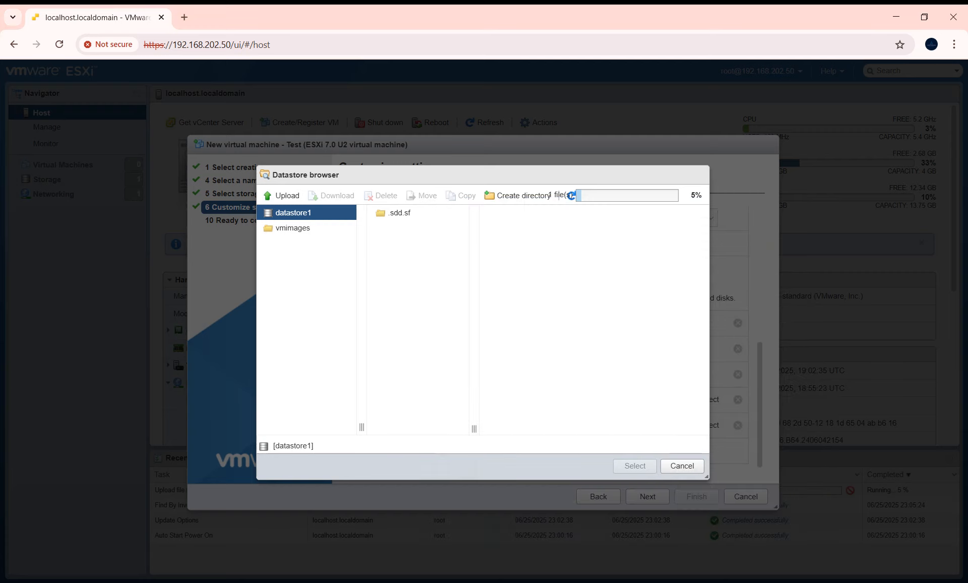
left_click_drag(483, 175, 225, 223)
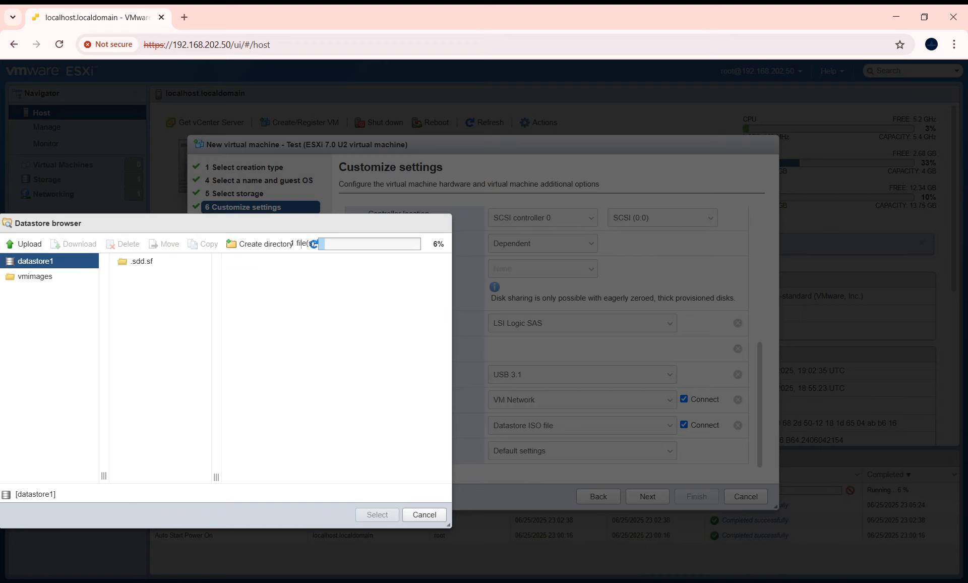
left_click(424, 515)
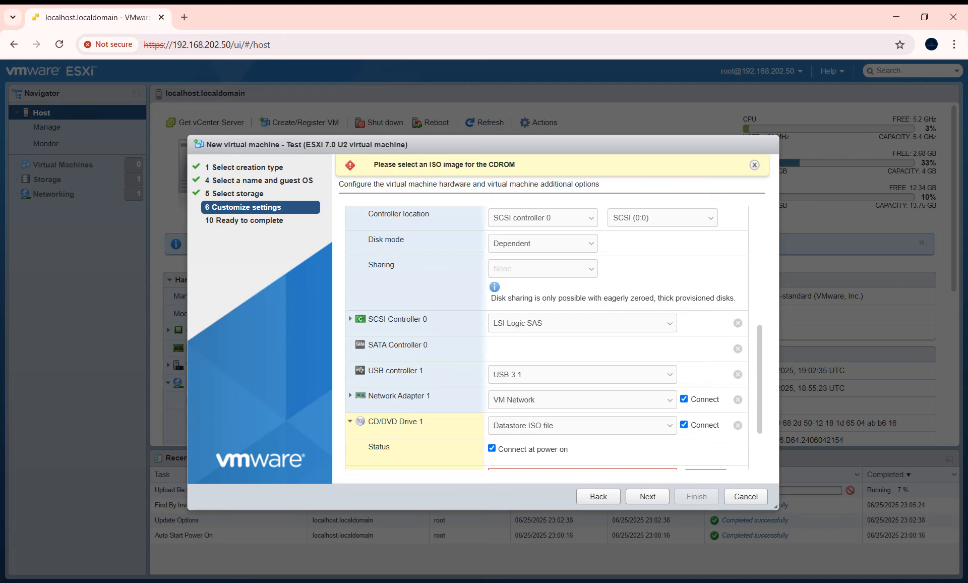
- Cancel the New virtual machine wizard and highlight the evaluation-mode license banner
left_click(745, 496)
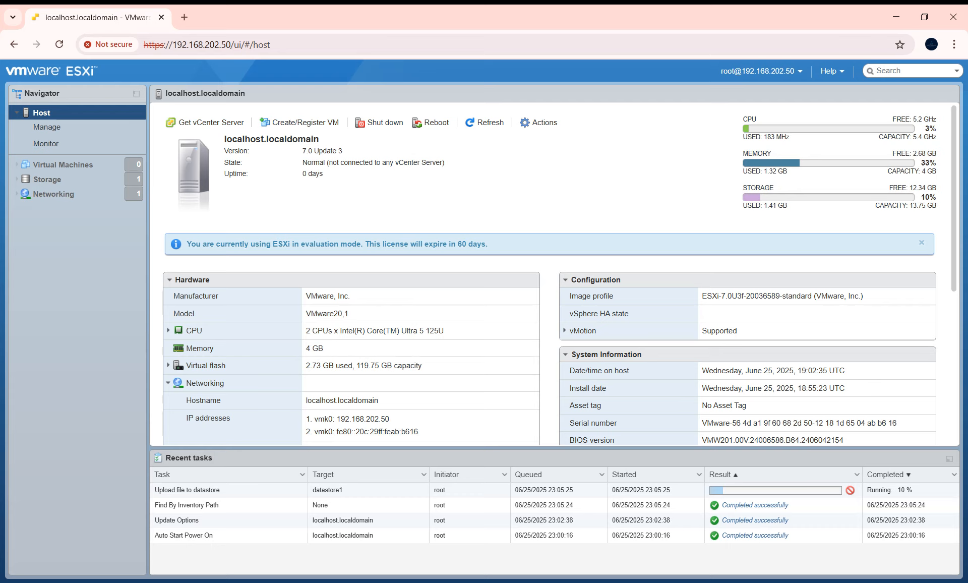
left_click_drag(190, 243, 487, 244)
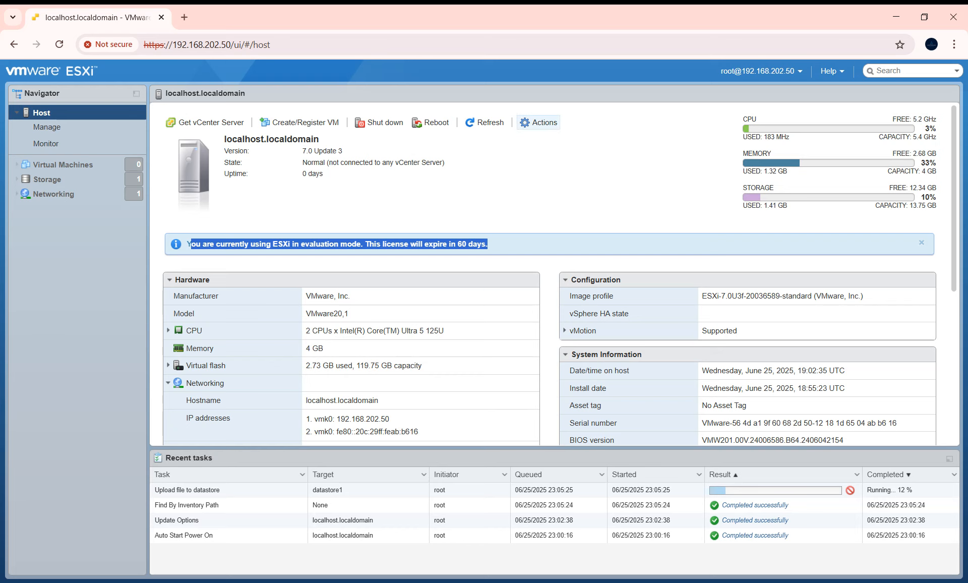
left_click(538, 122)
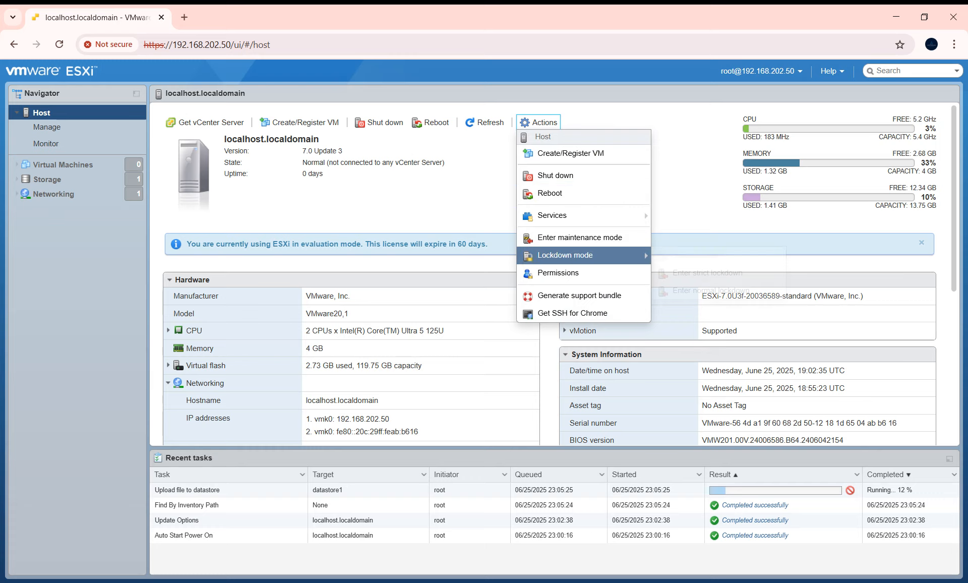
left_click(558, 272)
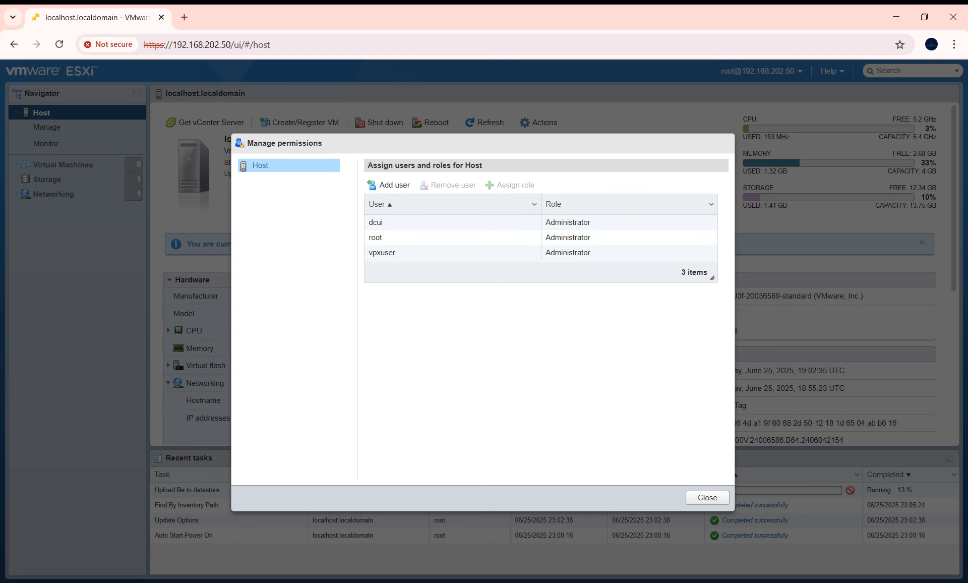
left_click(708, 497)
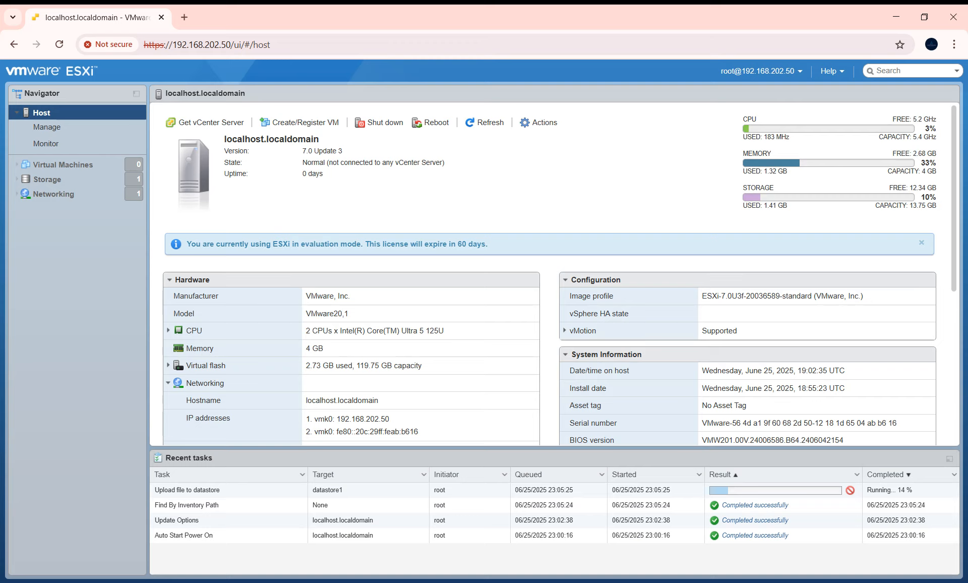
- Close the still-powered-on VMware ESXi 7 VM tab in Workstation, then reload the ESXi host page
left_click(134, 581)
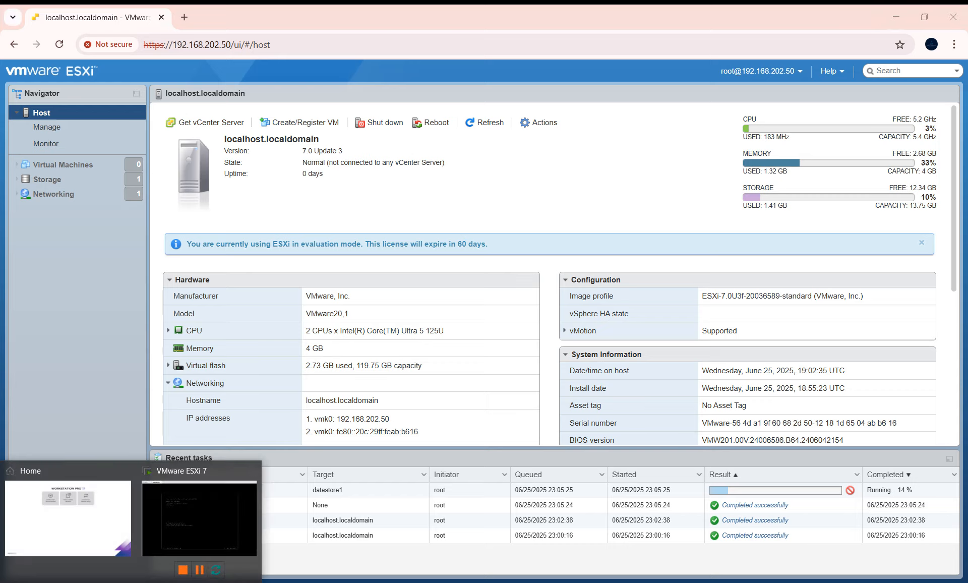
left_click(197, 520)
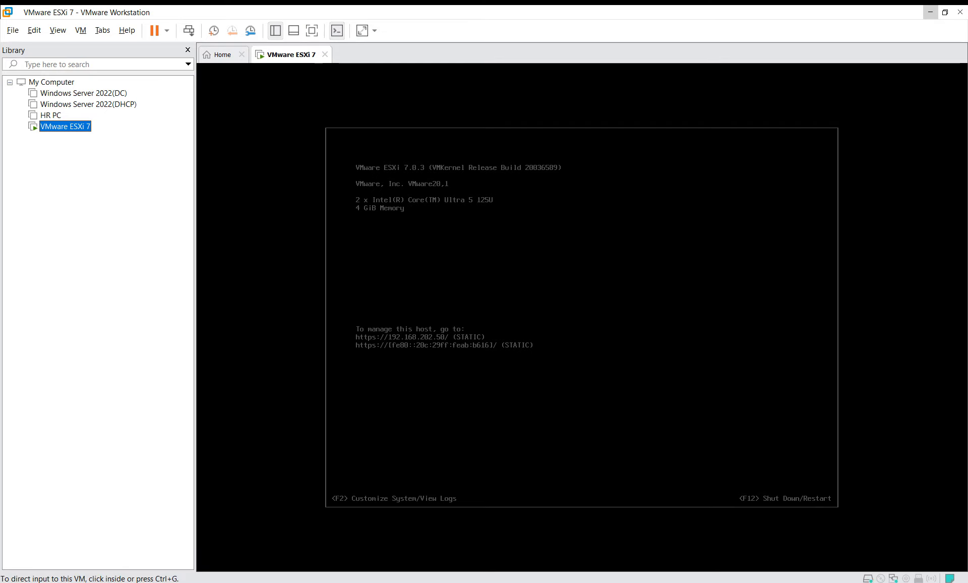
left_click(325, 55)
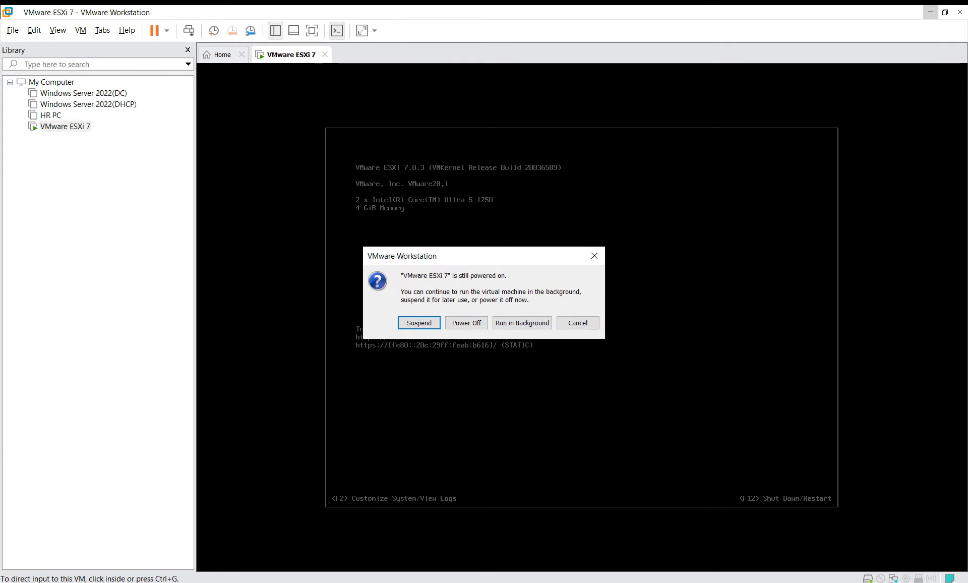
left_click(466, 323)
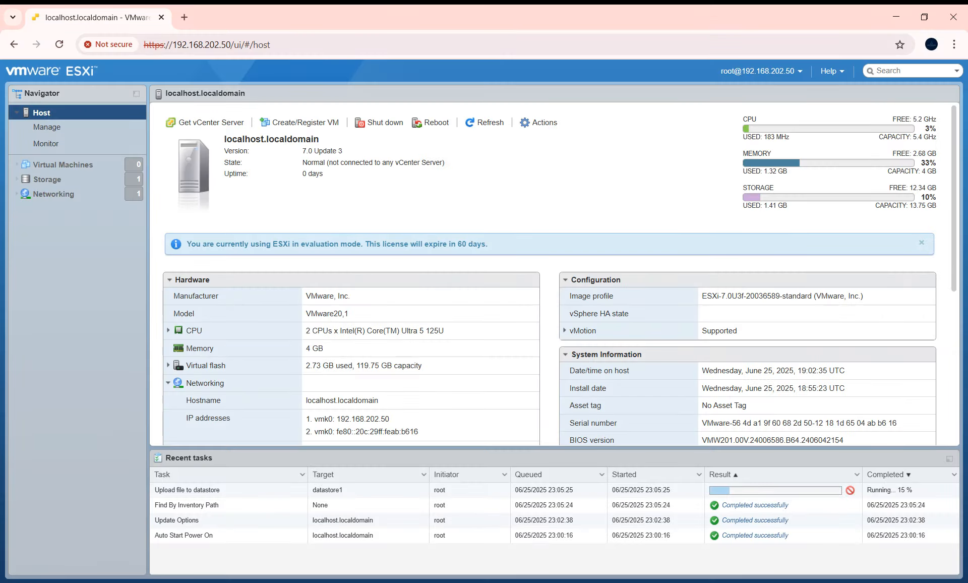
left_click(59, 44)
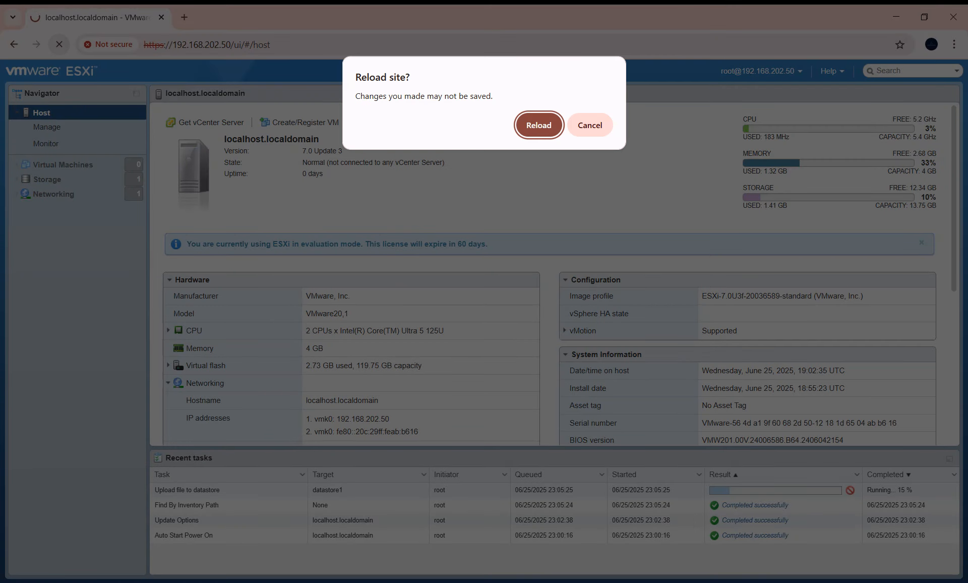
- Confirm Reload in the 'Reload site?' prompt to refresh the ESXi host page
left_click(538, 125)
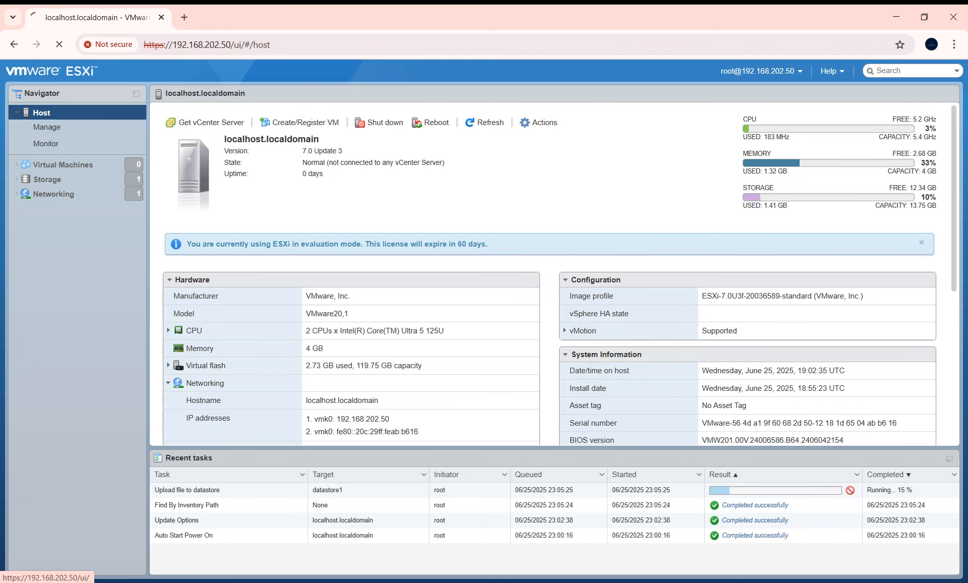